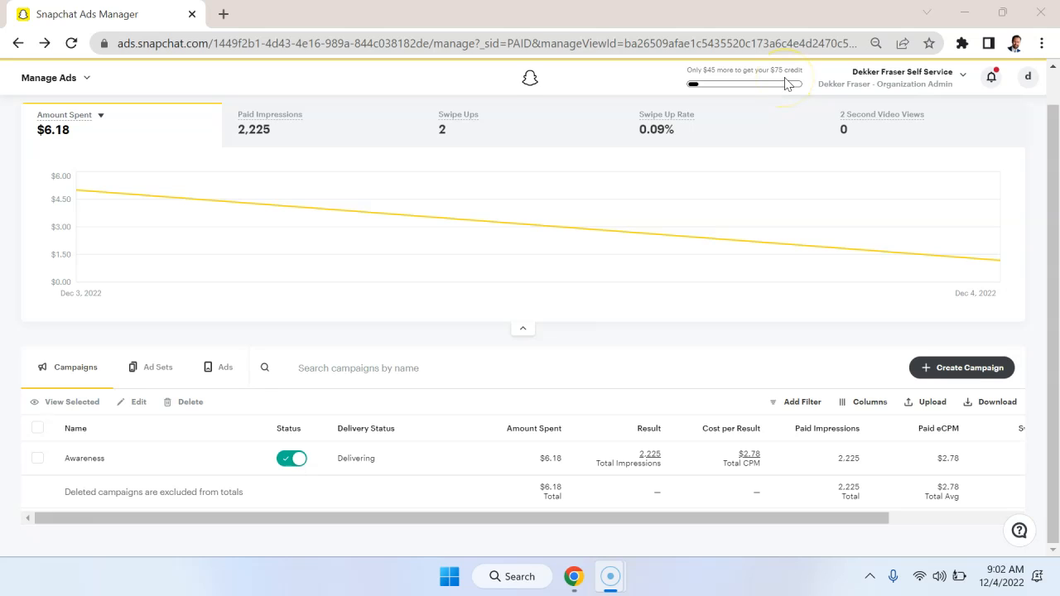
Start creating a new ad campaign in Advanced Create mode.
click(771, 84)
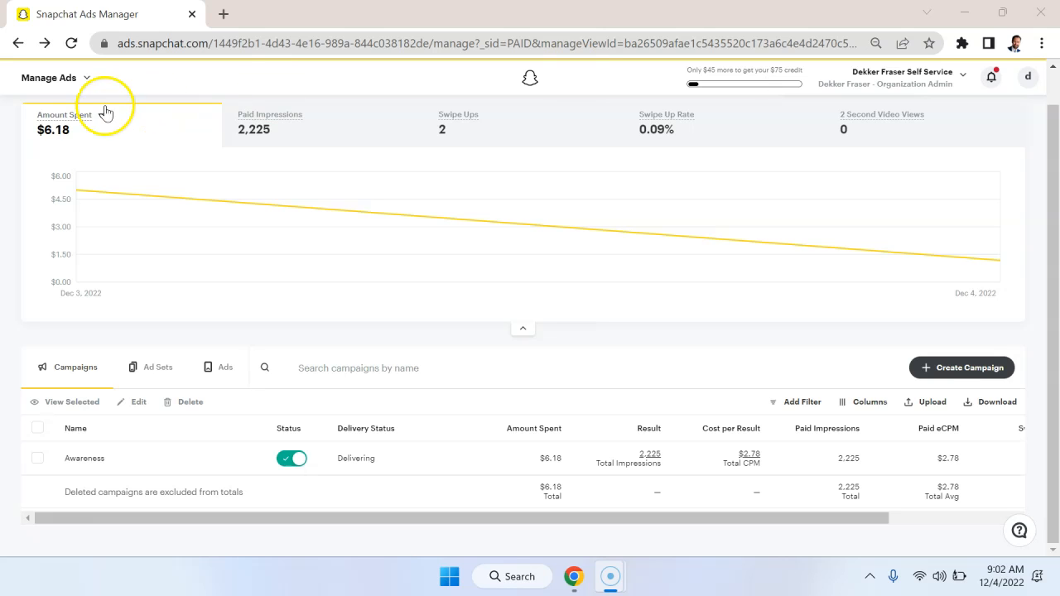
click(77, 86)
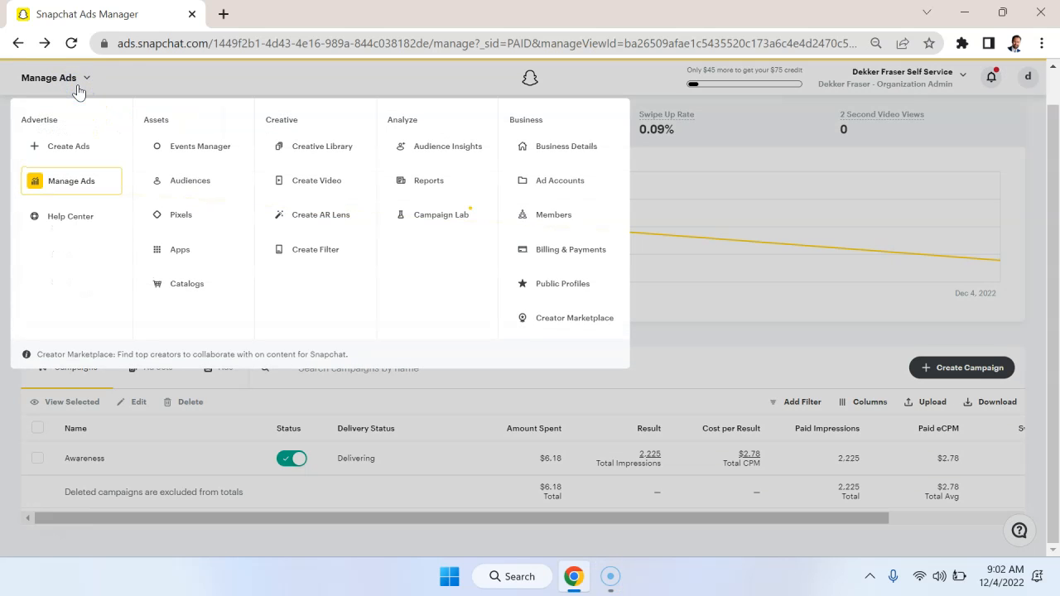
click(76, 147)
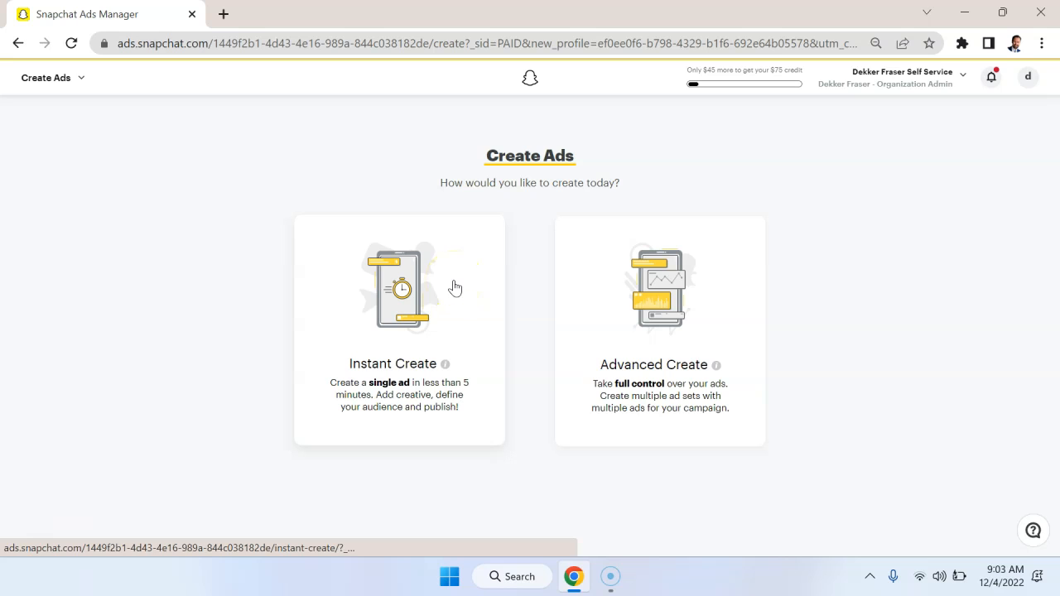
click(719, 291)
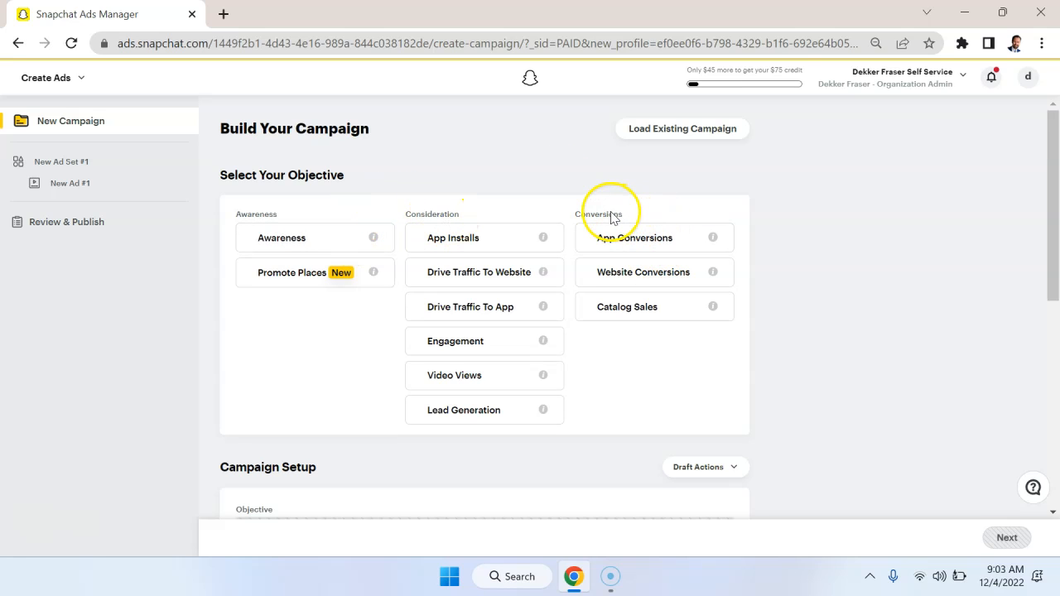
Examine the available campaign objectives under Awareness, Consideration and Conversions.
scroll(776, 220, down, 1)
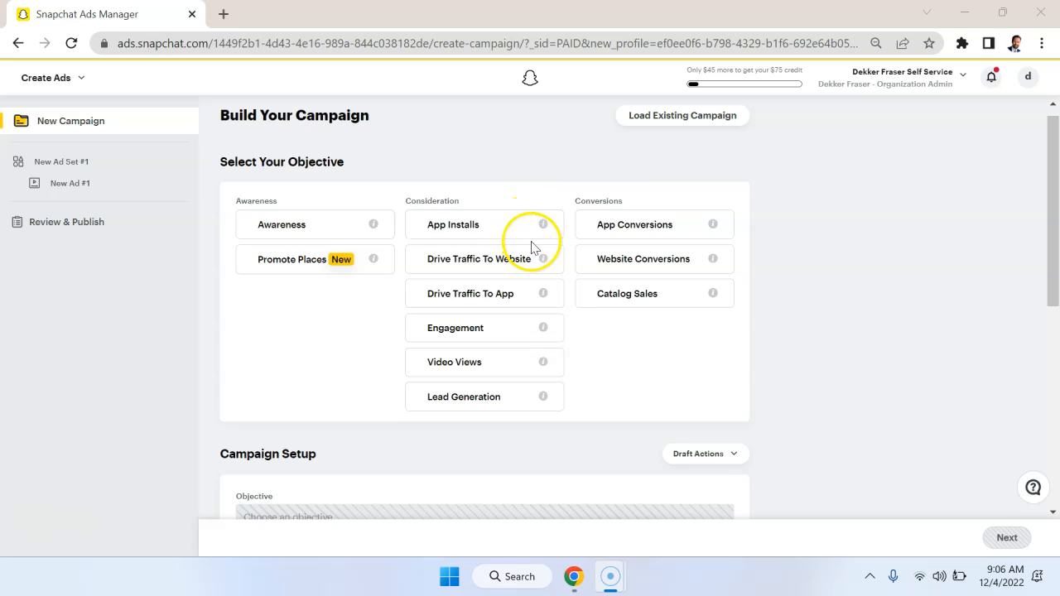
mouse_move(547, 230)
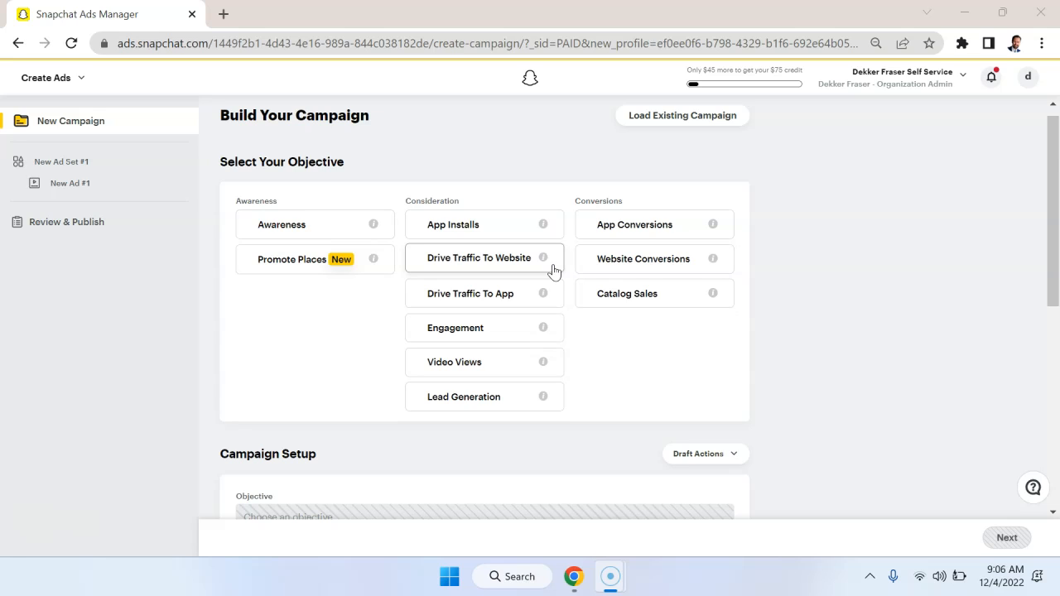
click(543, 329)
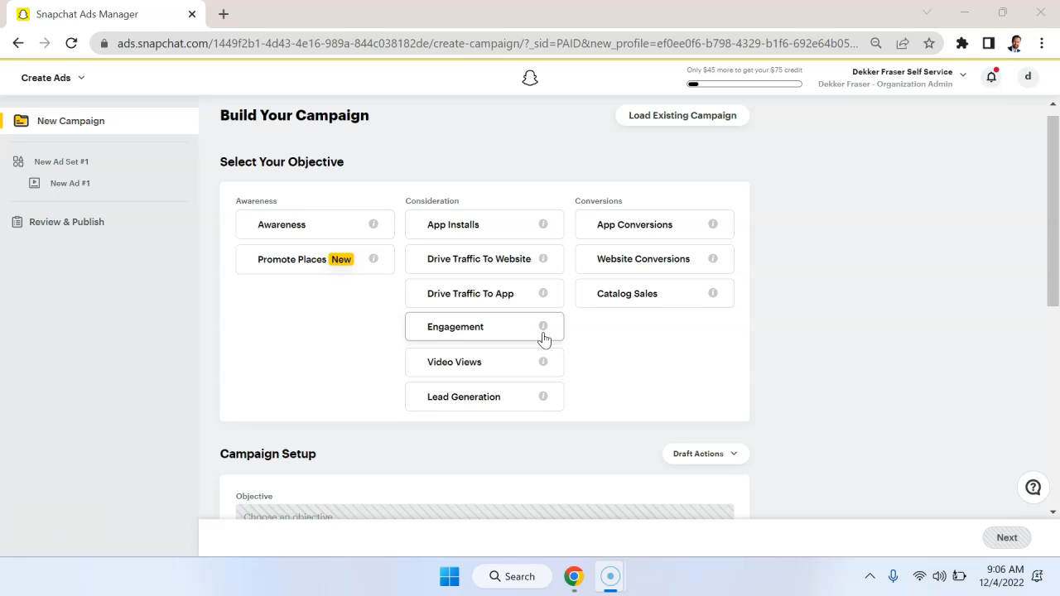
click(543, 377)
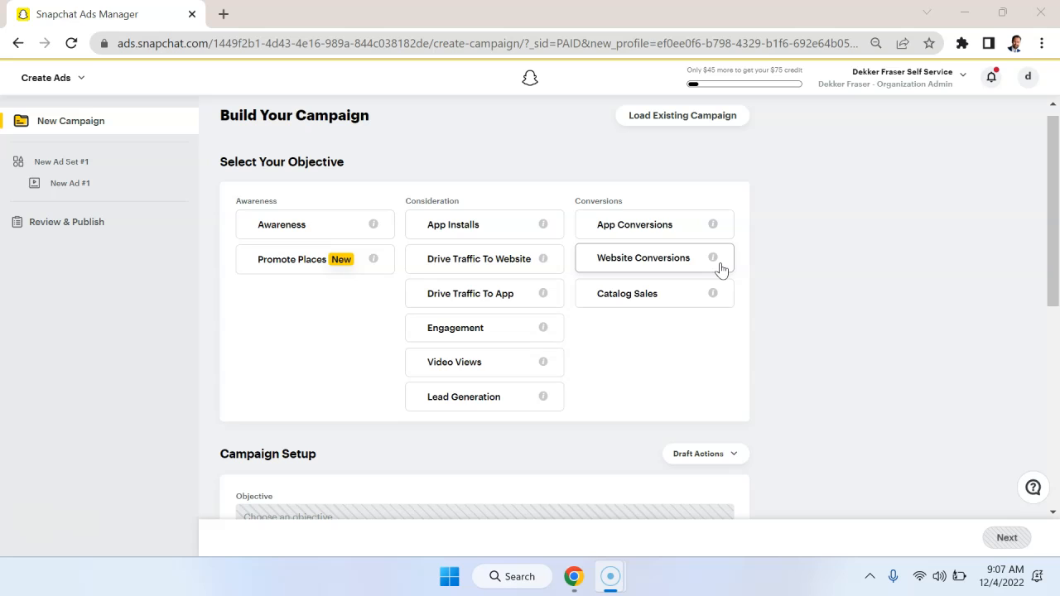
mouse_move(712, 260)
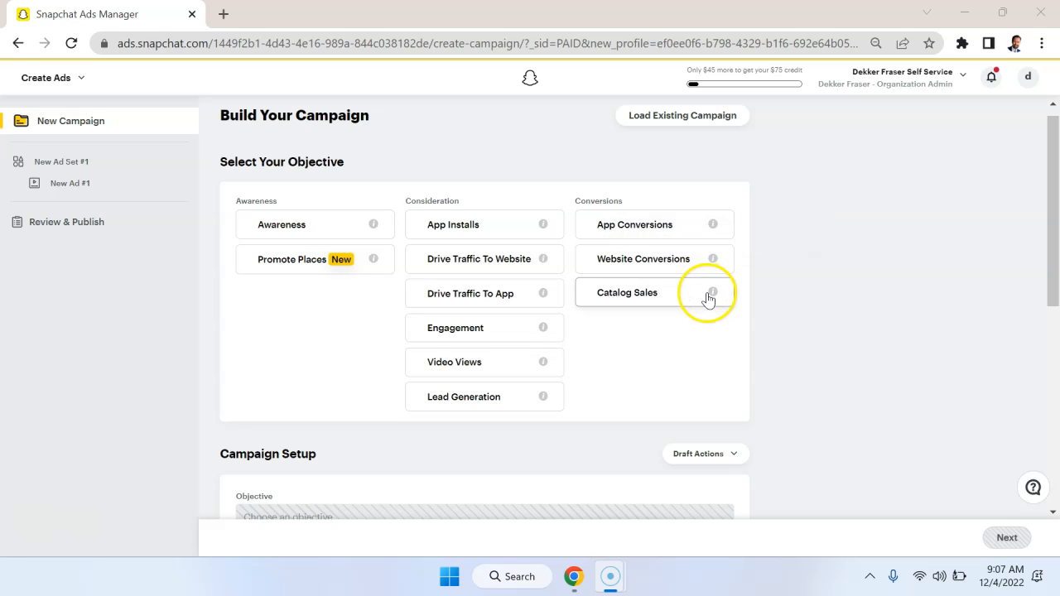
mouse_move(712, 295)
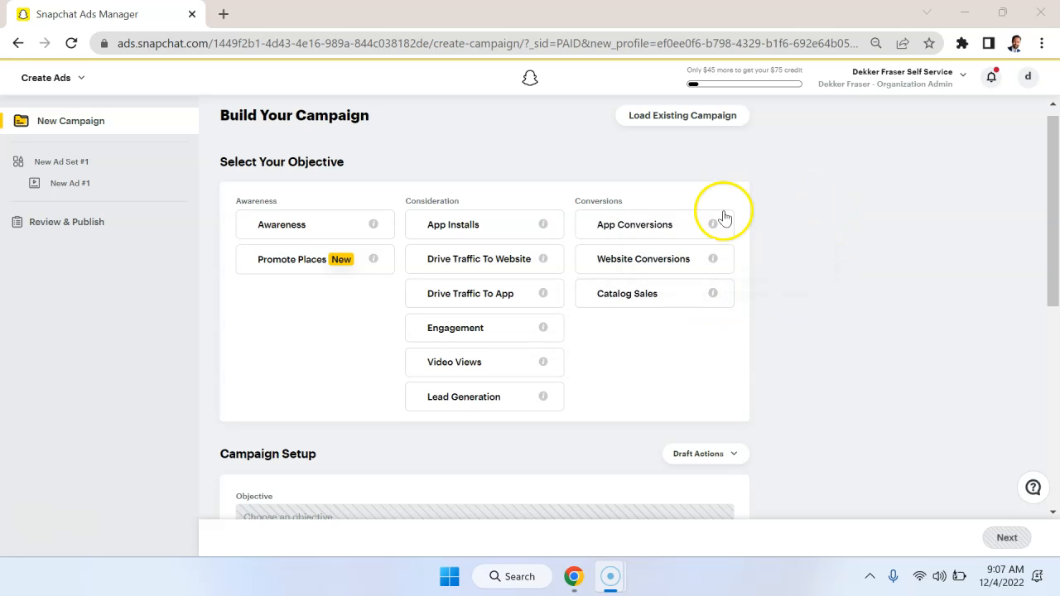
scroll(815, 301, down, 1)
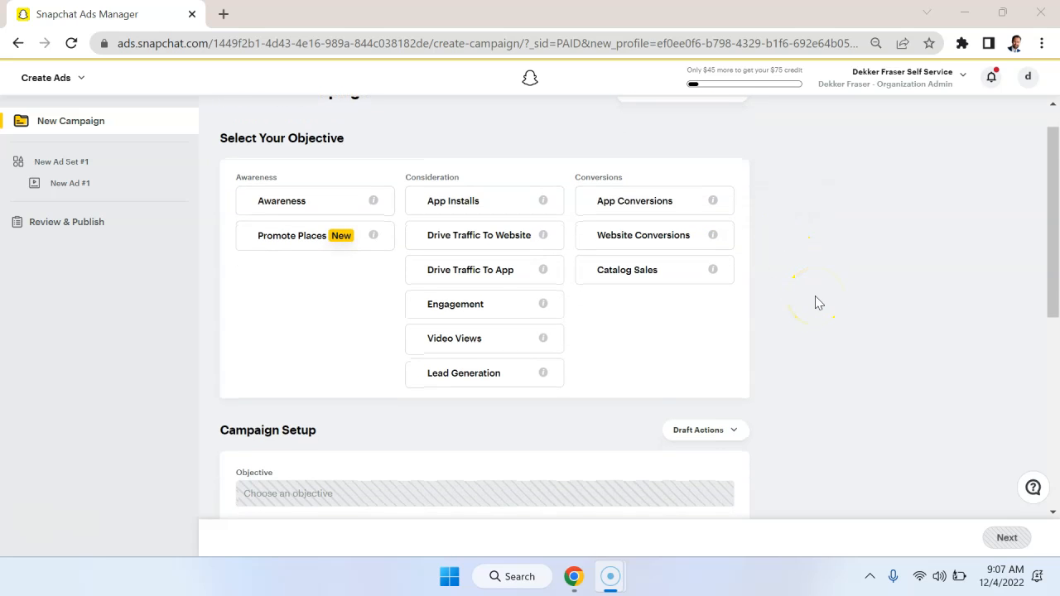
scroll(816, 296, up, 2)
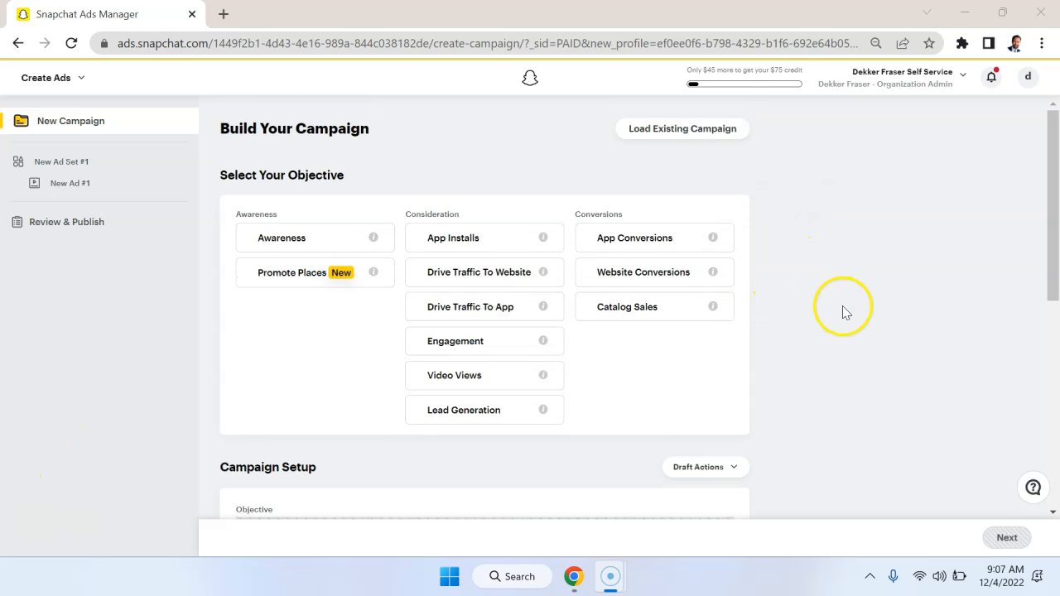
Review the Campaign Setup settings, including name, status, split test, schedule, and the daily and lifetime spend caps.
scroll(843, 307, down, 2)
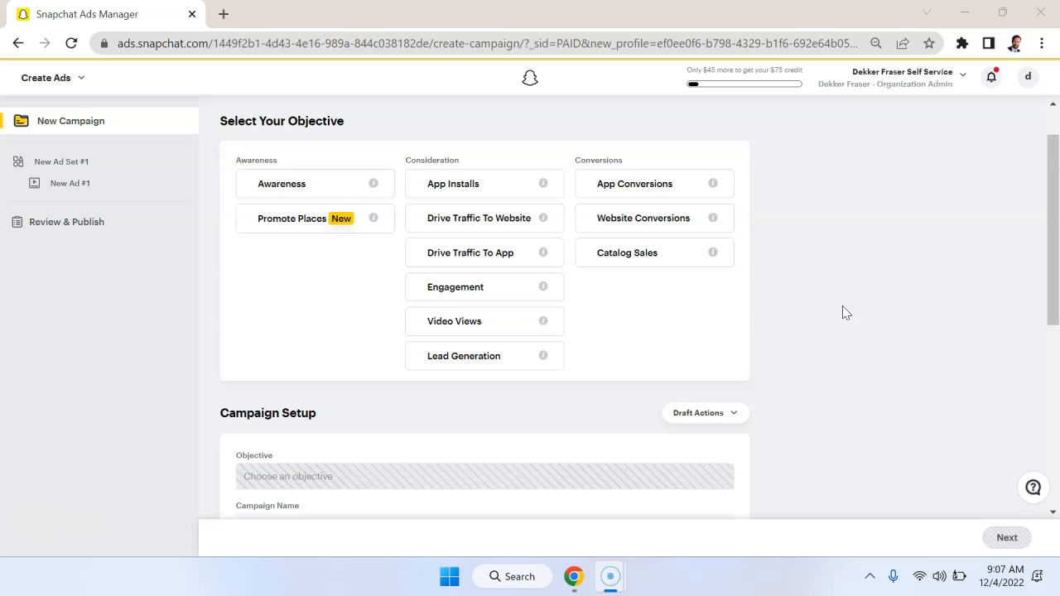
scroll(842, 310, down, 1)
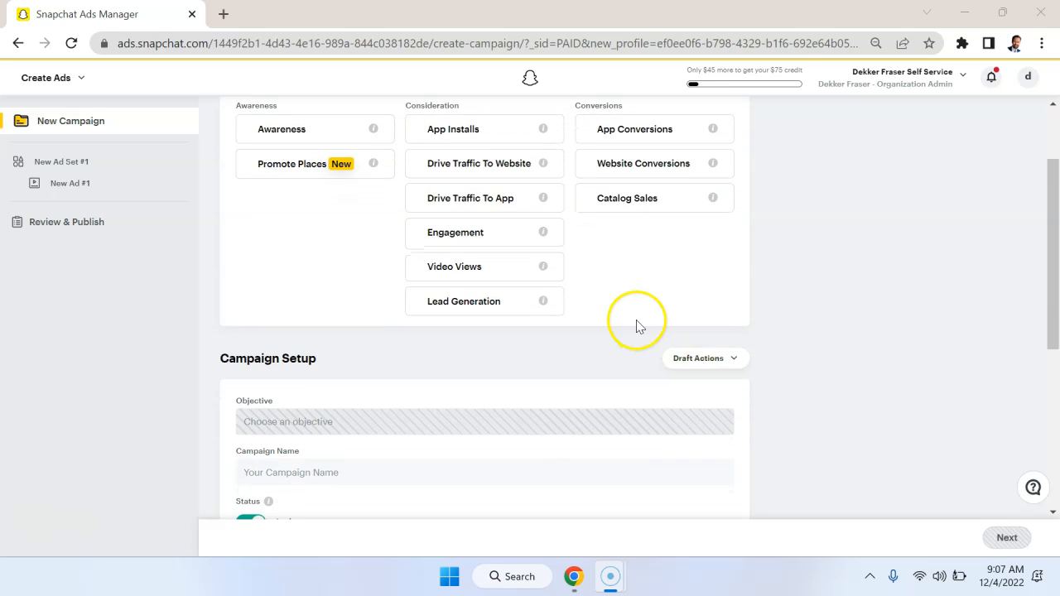
scroll(634, 324, down, 2)
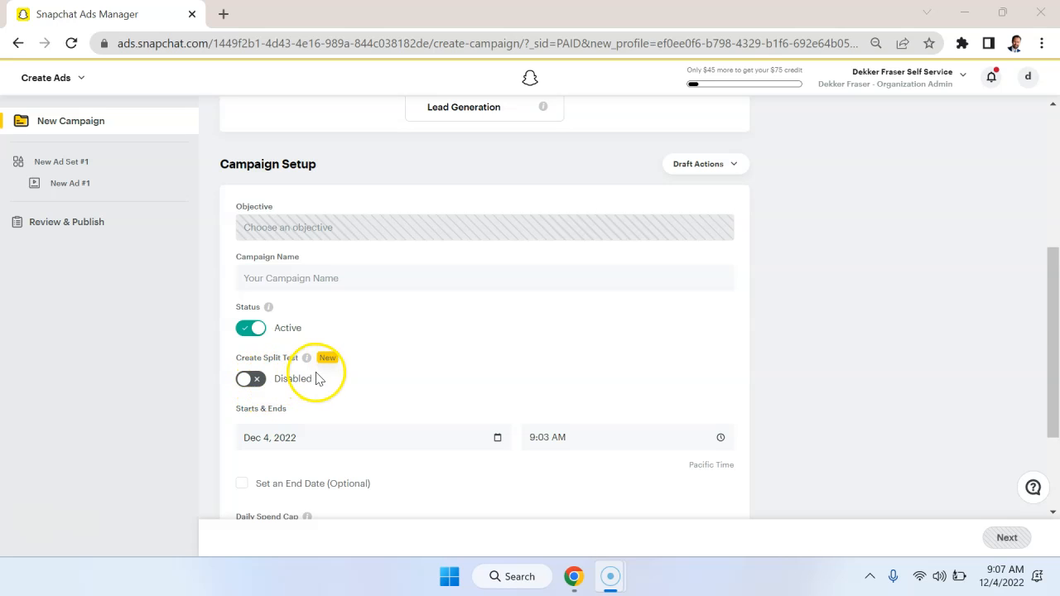
scroll(564, 324, up, 3)
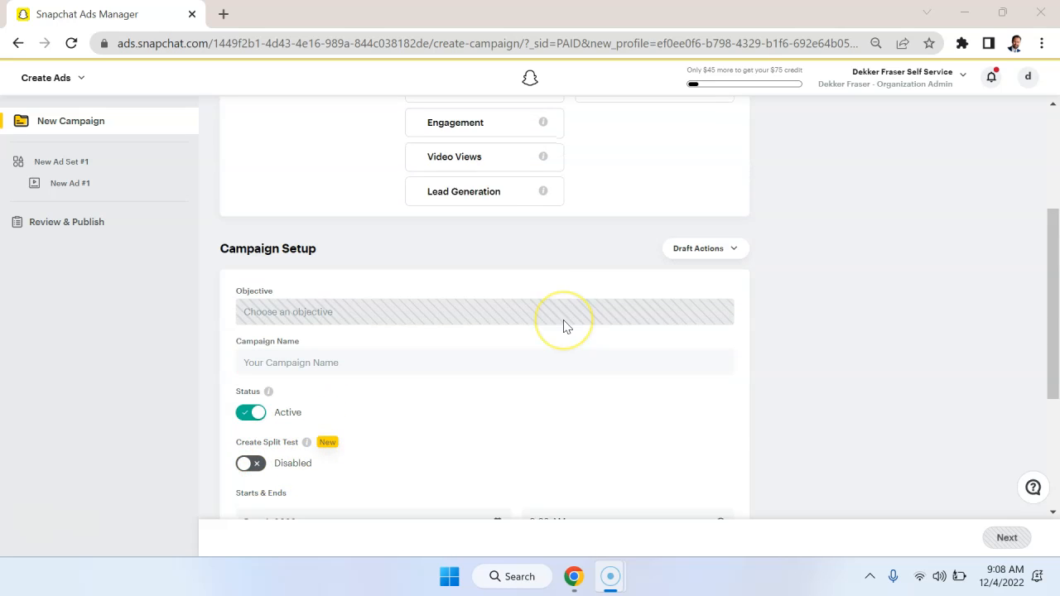
scroll(708, 377, down, 3)
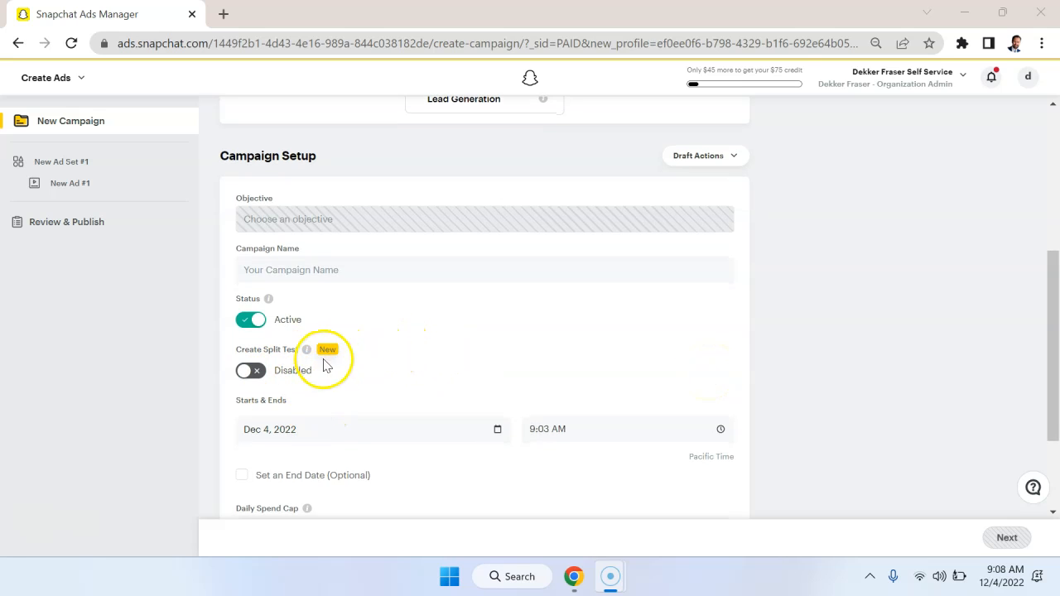
scroll(888, 328, up, 3)
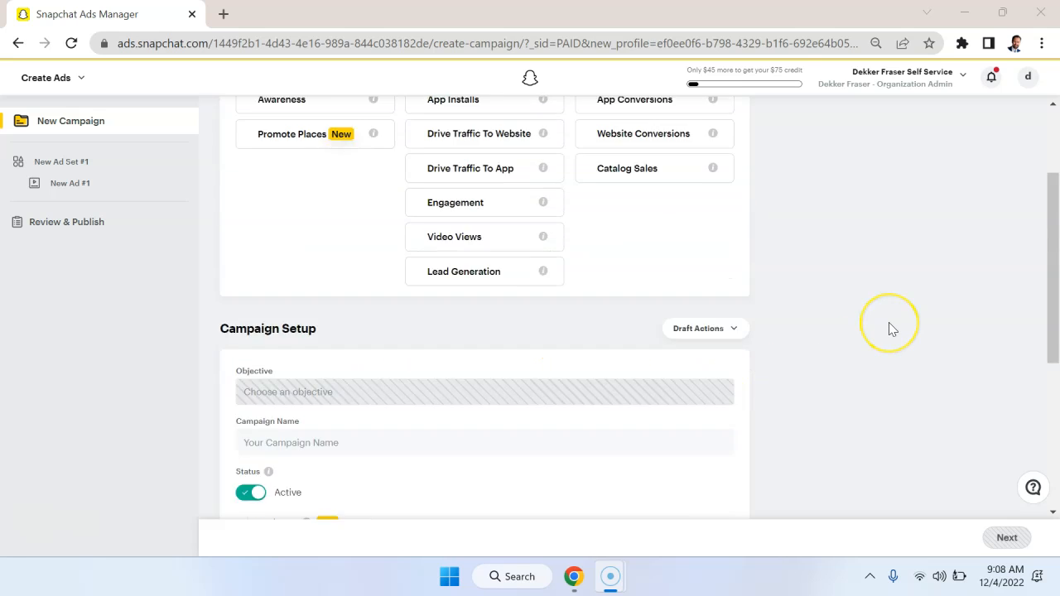
scroll(889, 329, down, 1)
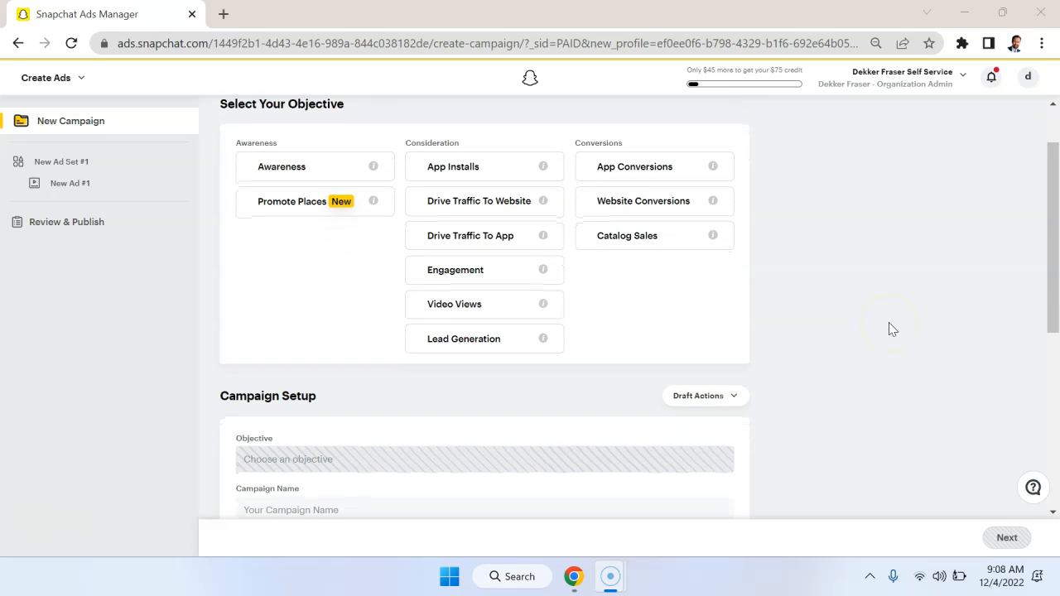
scroll(888, 329, down, 1)
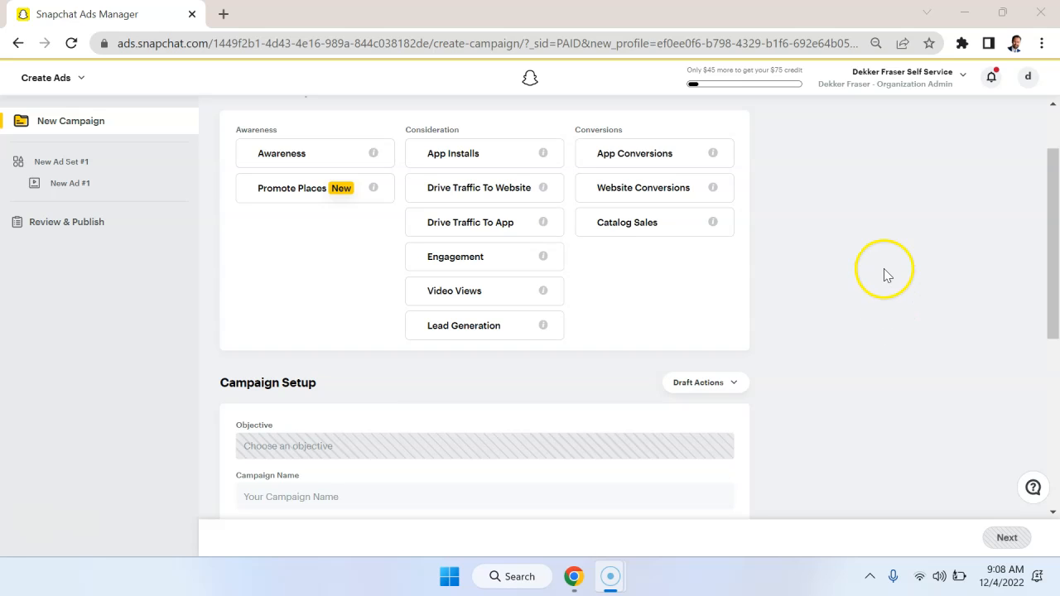
scroll(807, 290, down, 3)
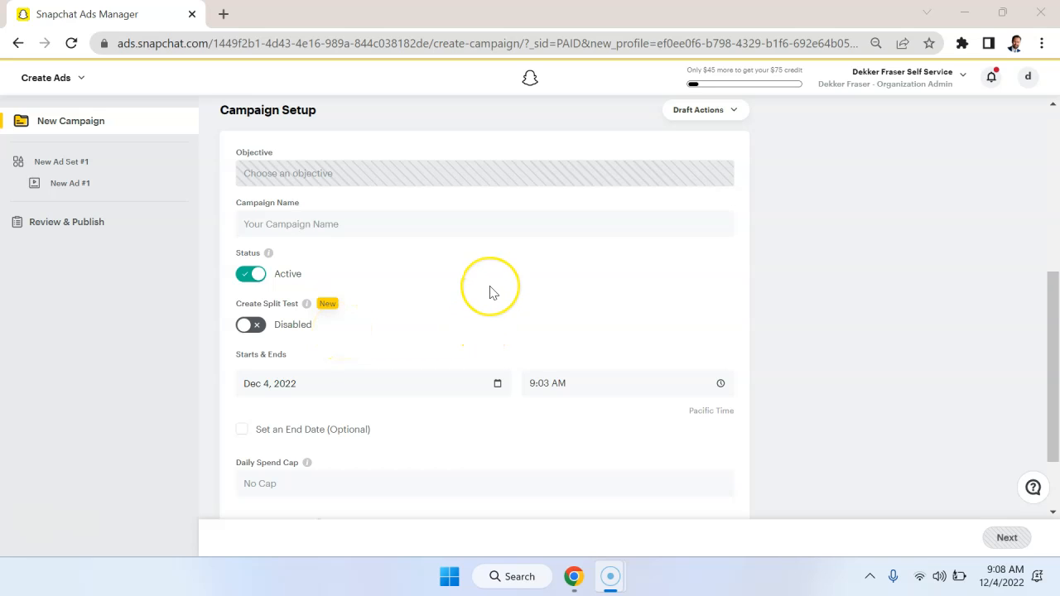
scroll(530, 315, down, 1)
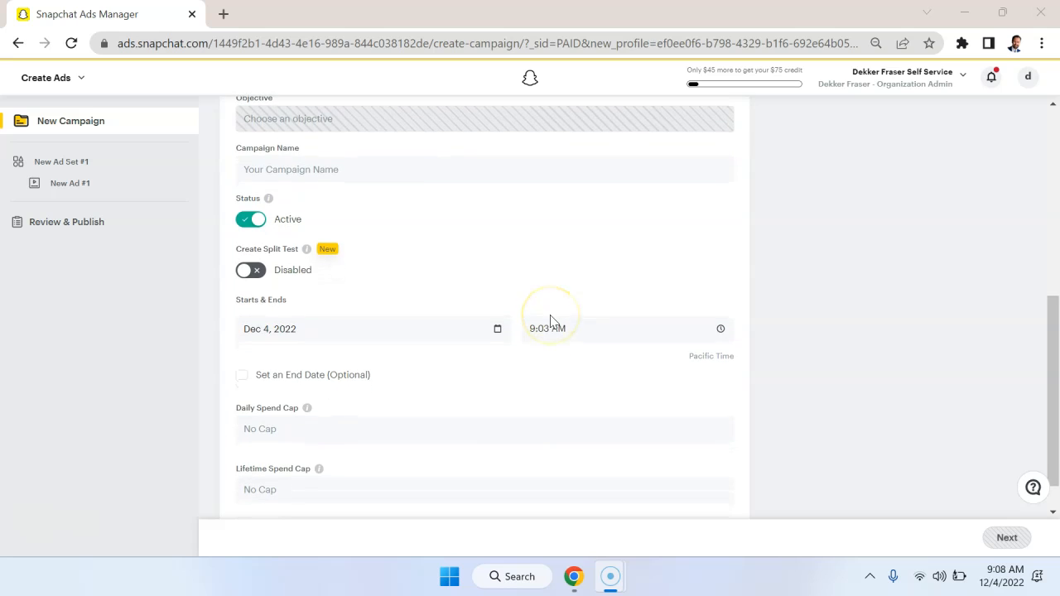
scroll(685, 263, down, 1)
click(330, 381)
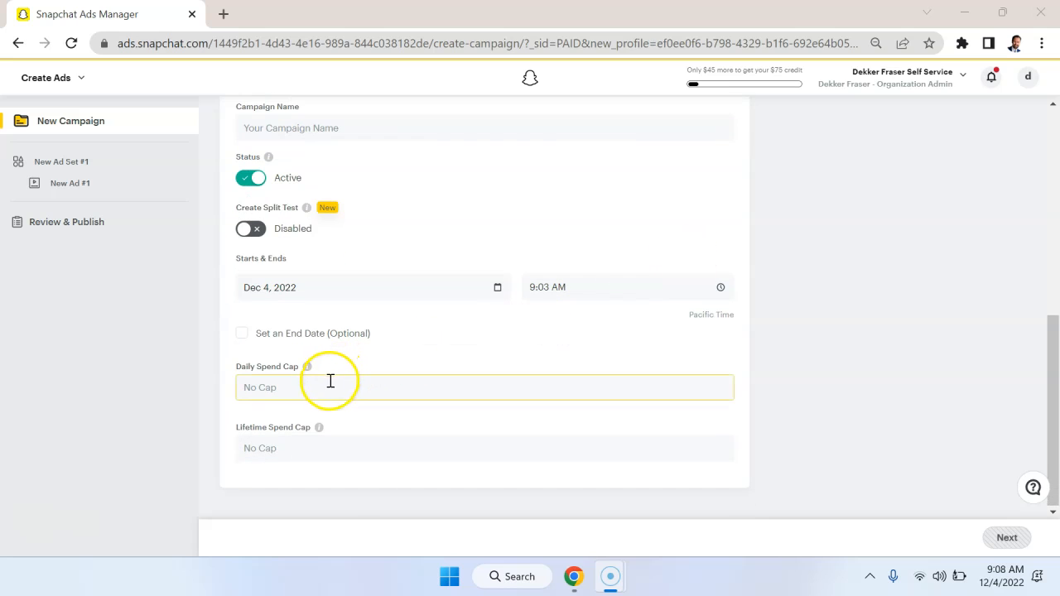
click(343, 444)
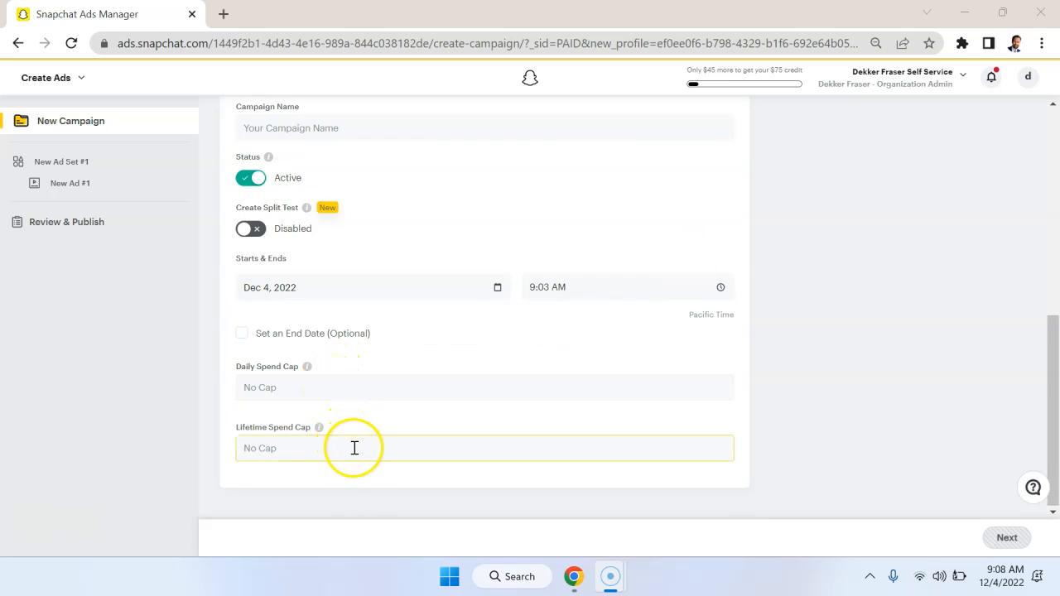
Choose Awareness as the campaign objective and continue to the ad set details.
scroll(464, 433, up, 6)
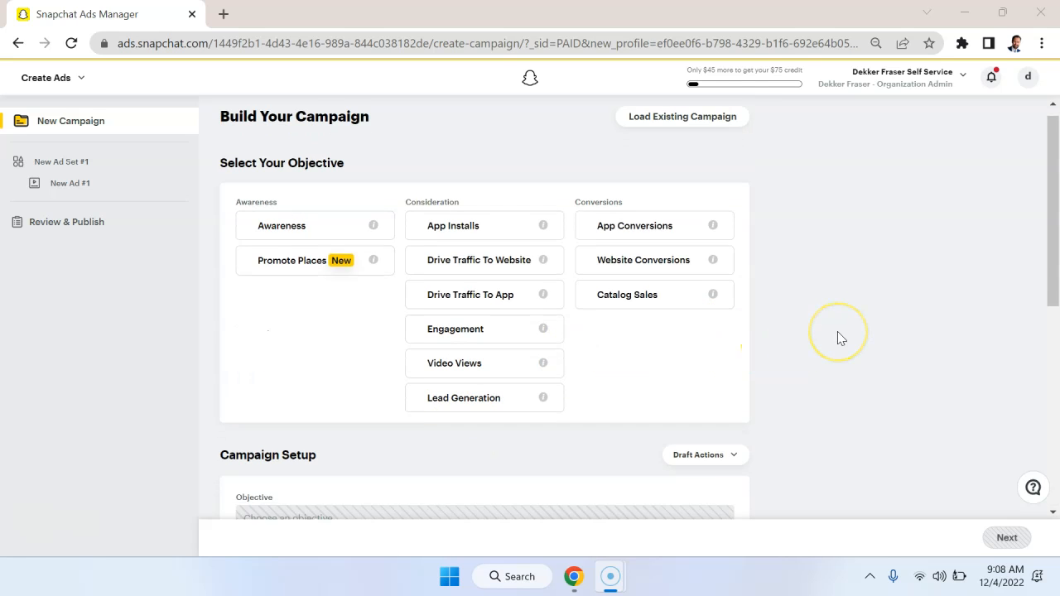
click(346, 241)
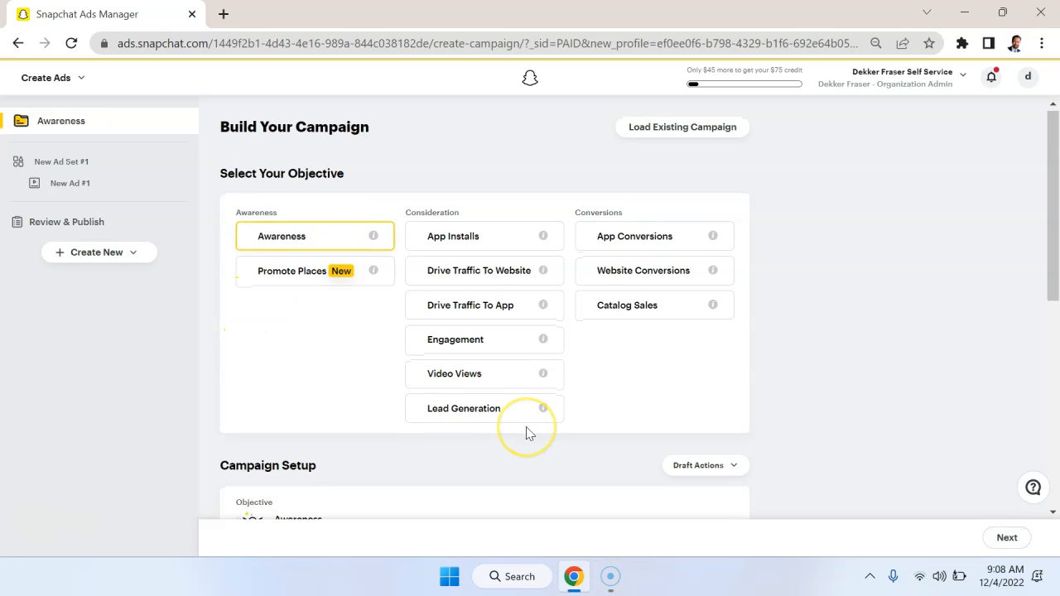
scroll(530, 433, down, 6)
click(1004, 539)
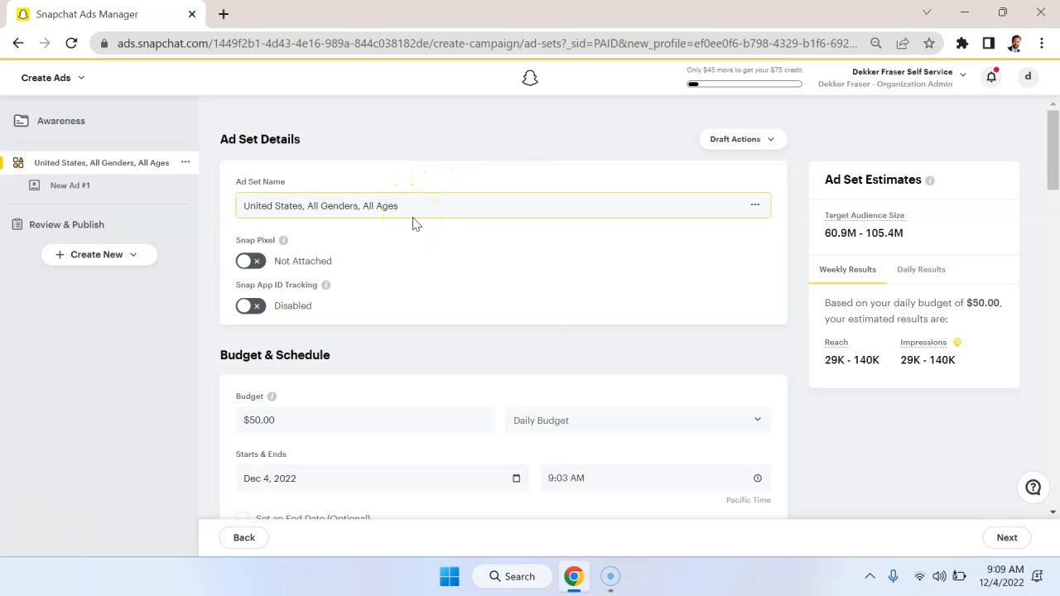
Set the ad set's daily budget to $10.
scroll(523, 335, down, 2)
click(347, 256)
click(443, 261)
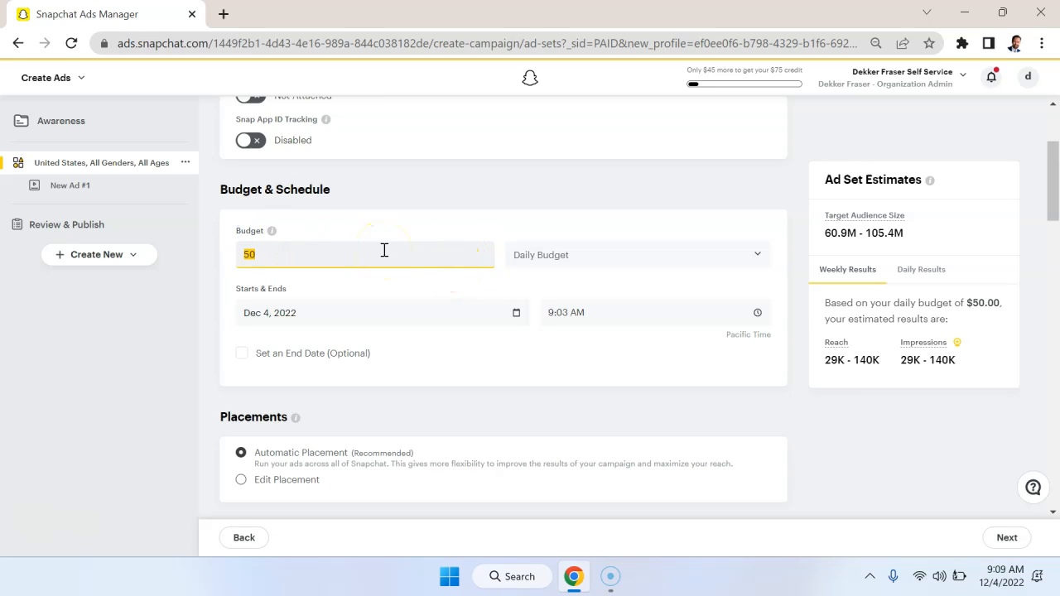
text(10)
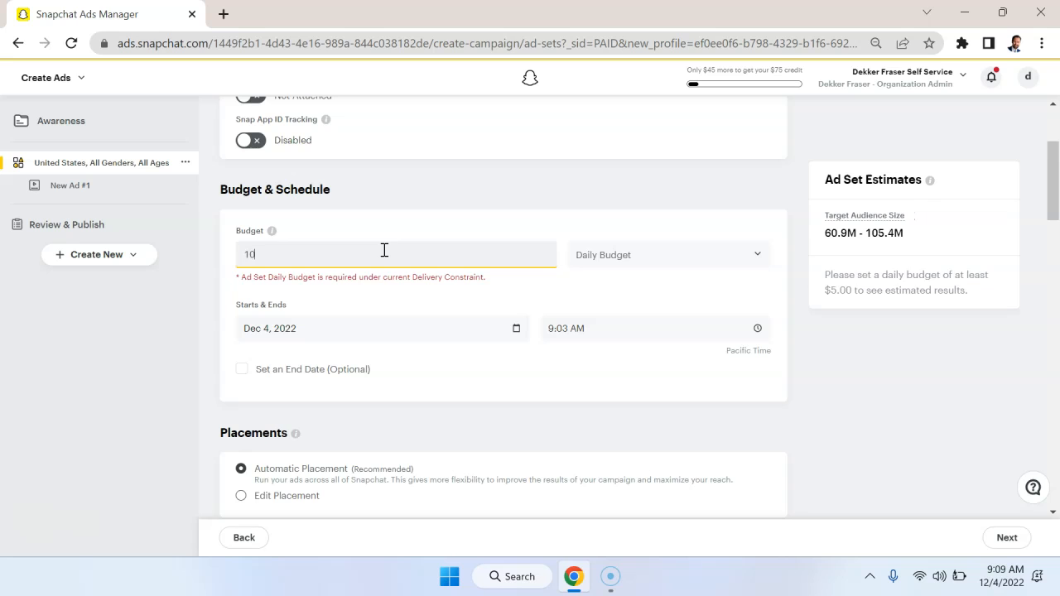
click(549, 213)
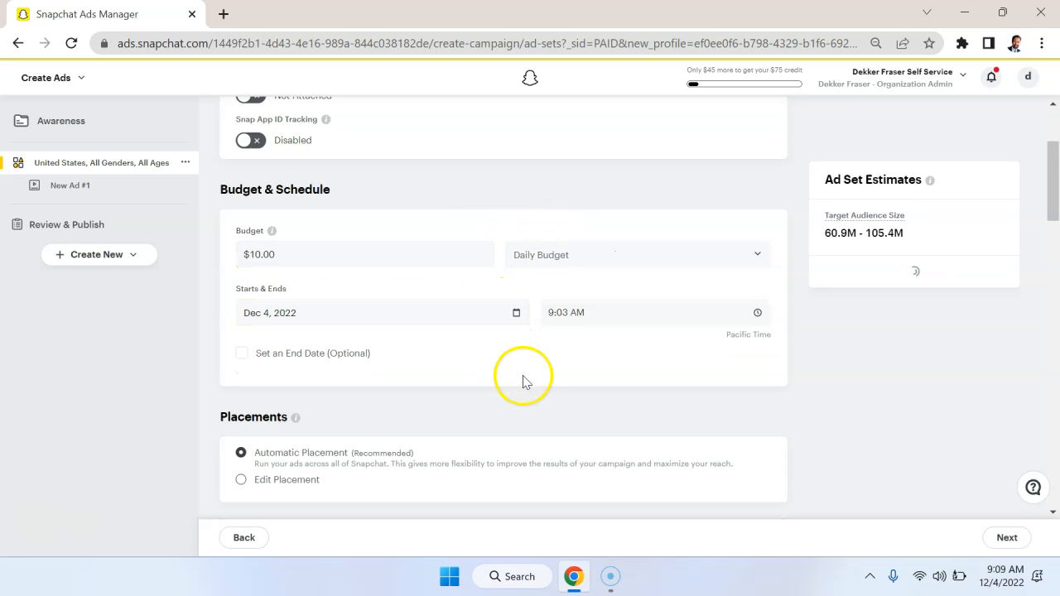
scroll(526, 379, down, 1)
click(605, 215)
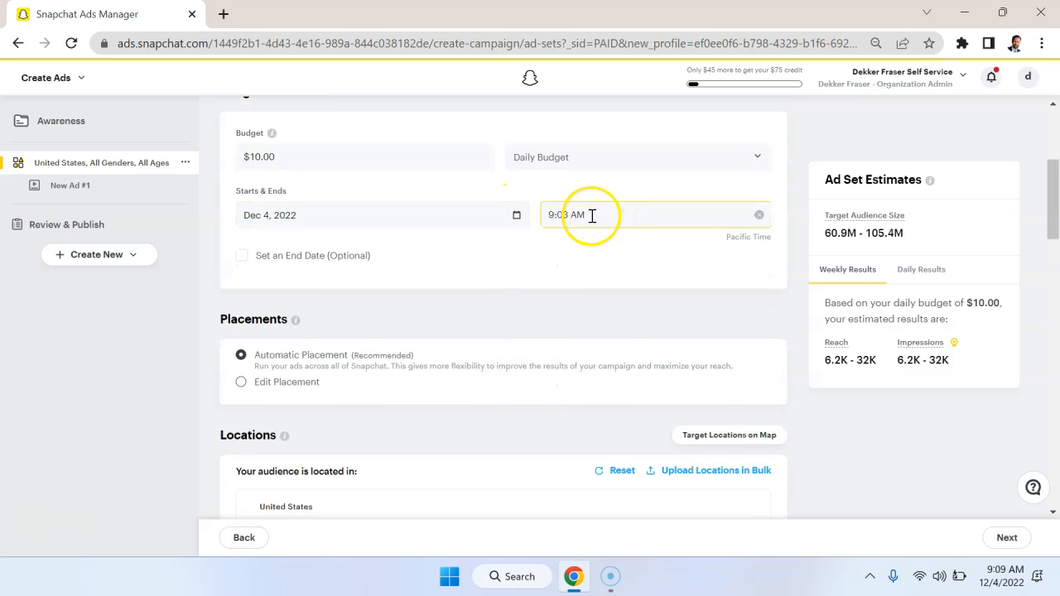
Inspect the Edit Placement options for the ad set and restore Automatic Placement.
scroll(546, 336, down, 1)
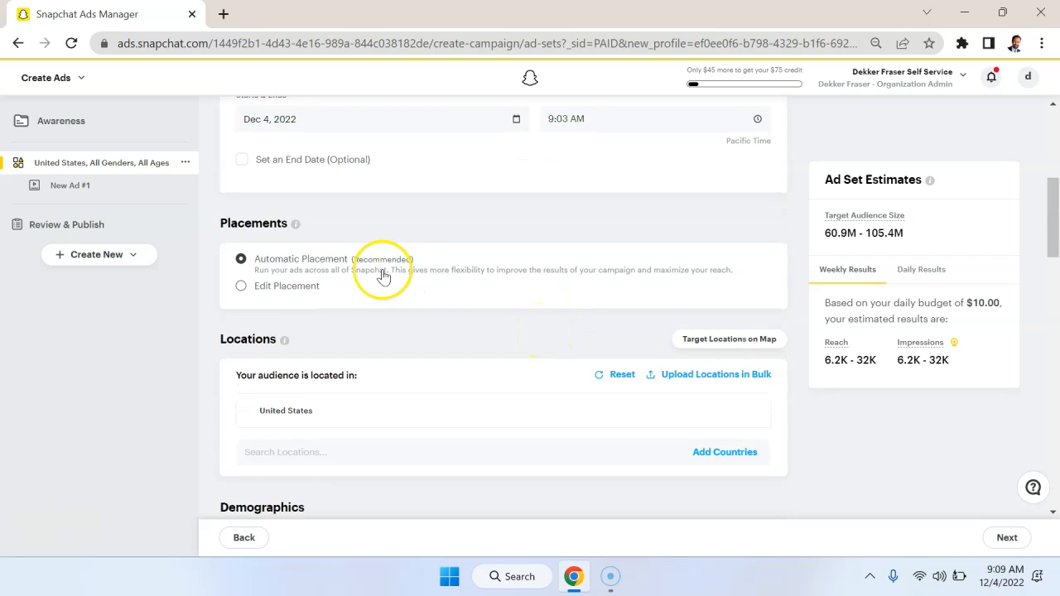
click(243, 288)
scroll(521, 370, down, 1)
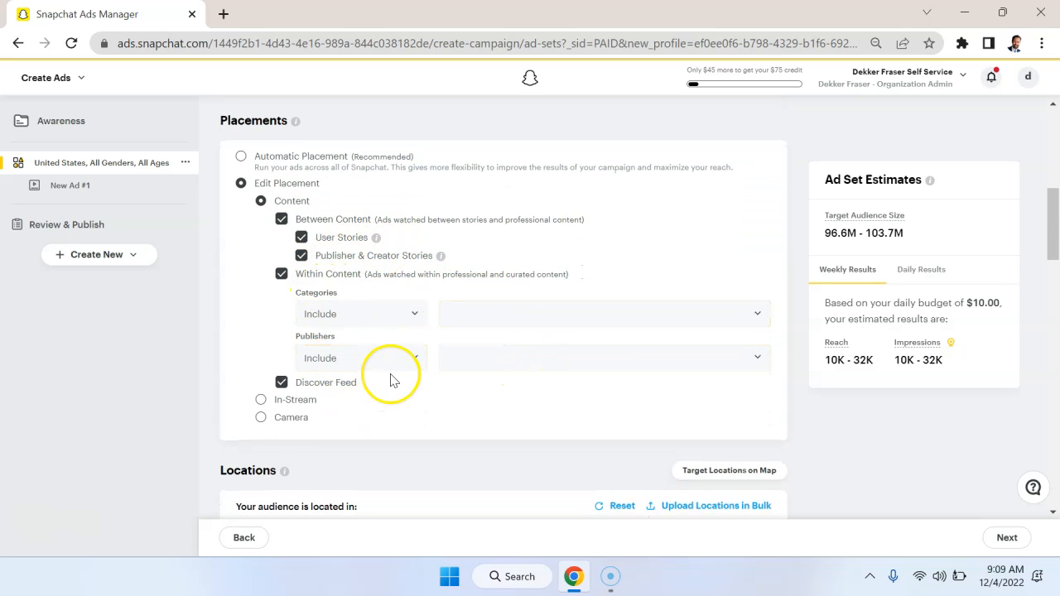
click(240, 159)
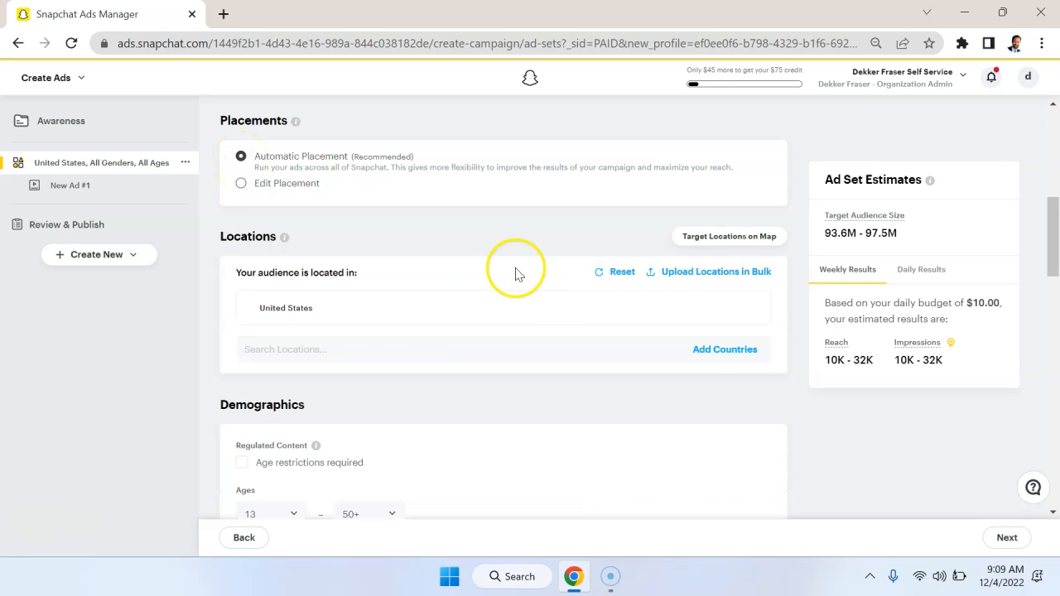
scroll(537, 280, up, 2)
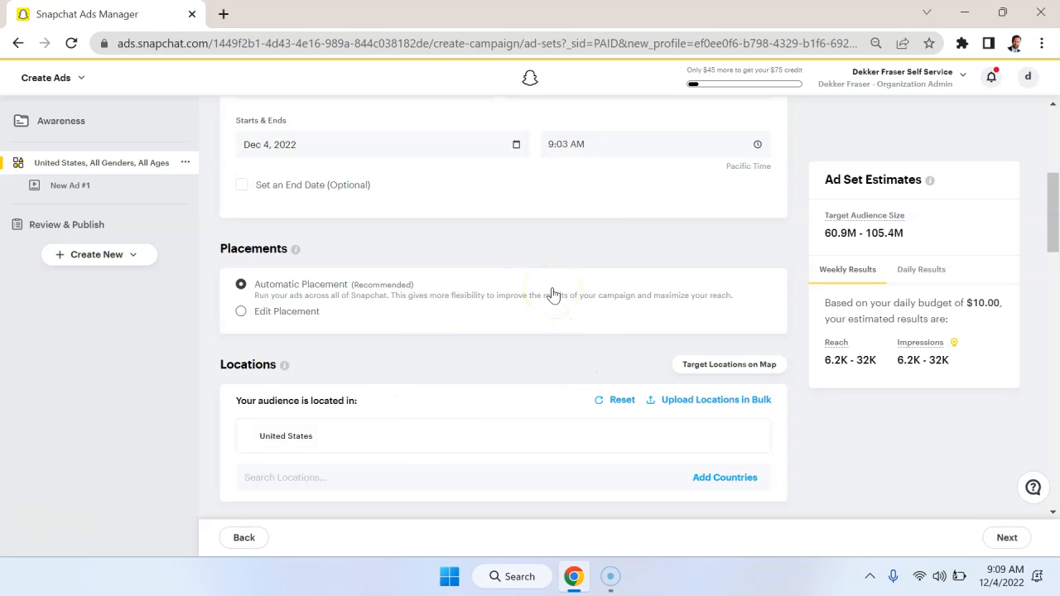
Review the ad set's Locations targeting, including the state and DMA choices available for the United States audience.
scroll(638, 355, down, 1)
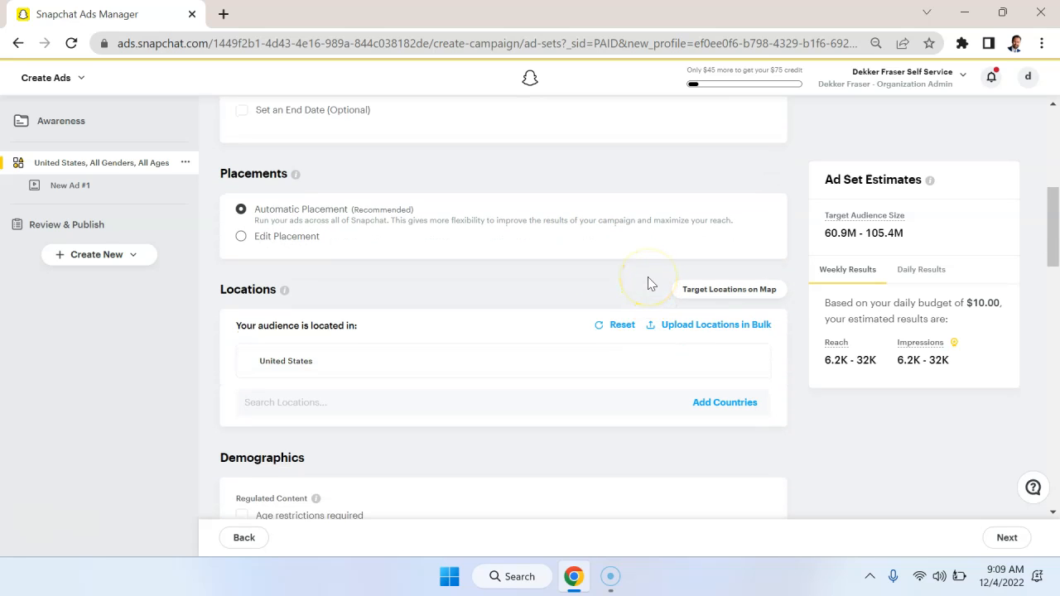
scroll(649, 283, down, 1)
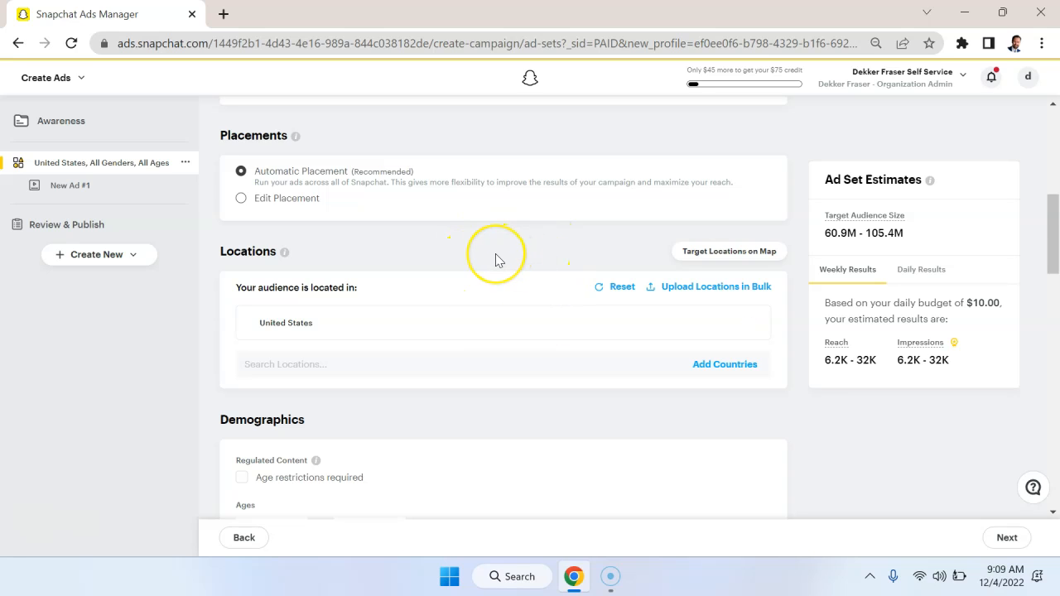
scroll(495, 255, down, 1)
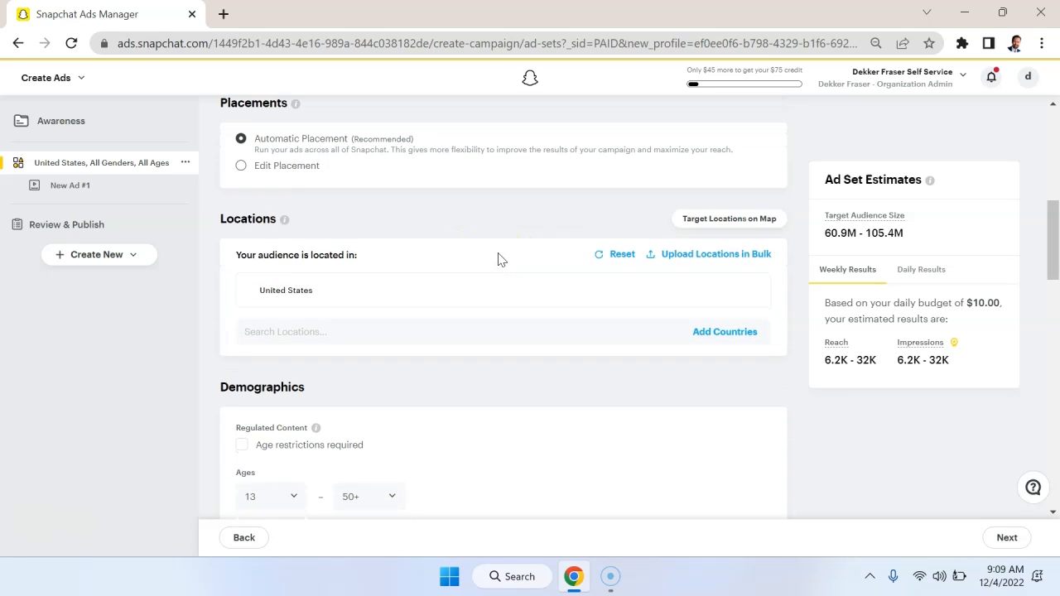
click(473, 291)
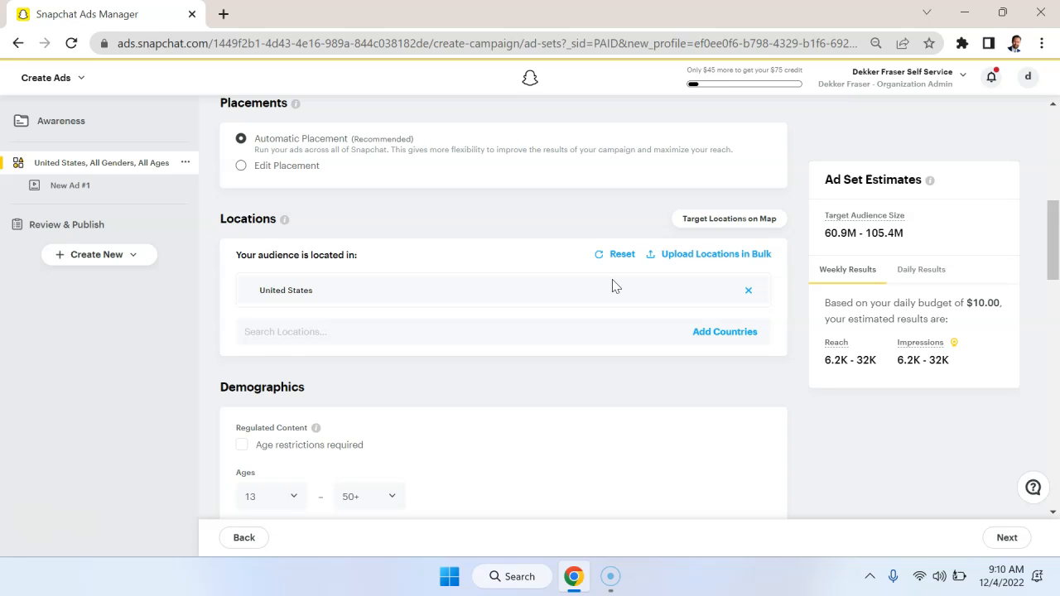
scroll(613, 286, down, 1)
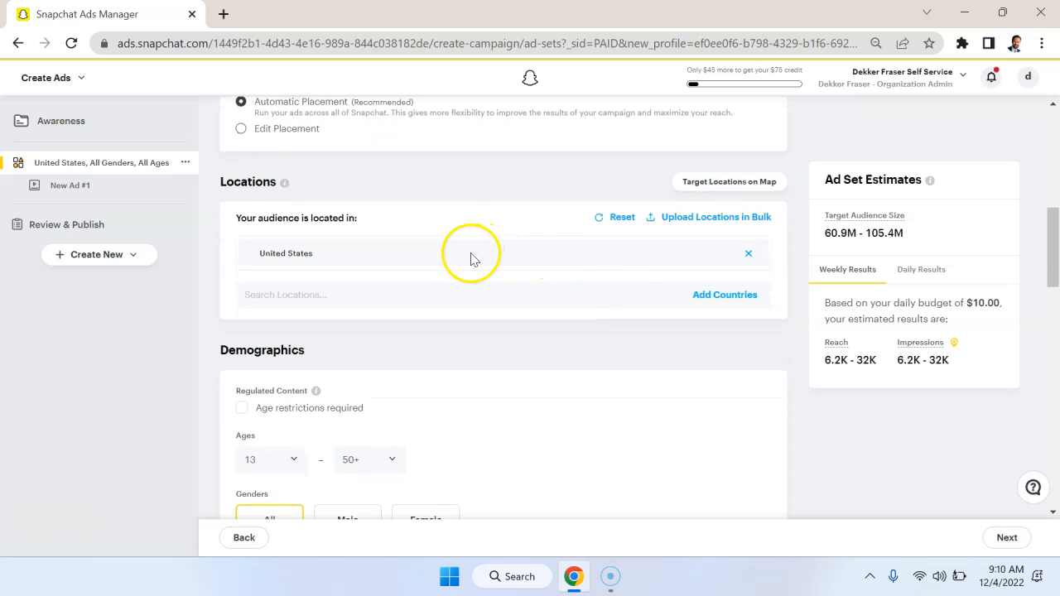
click(437, 295)
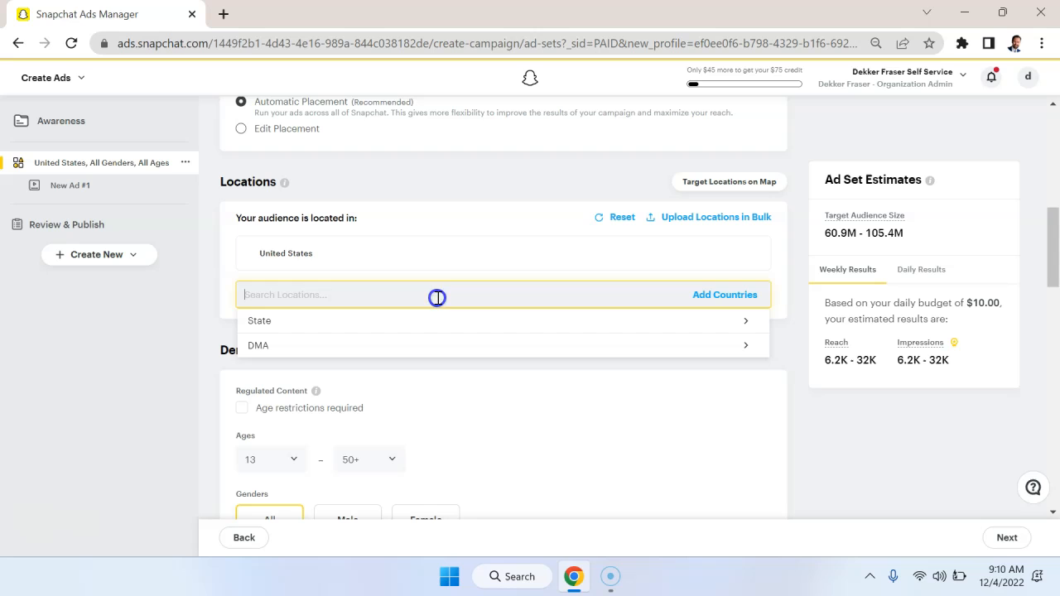
click(473, 187)
scroll(572, 373, down, 1)
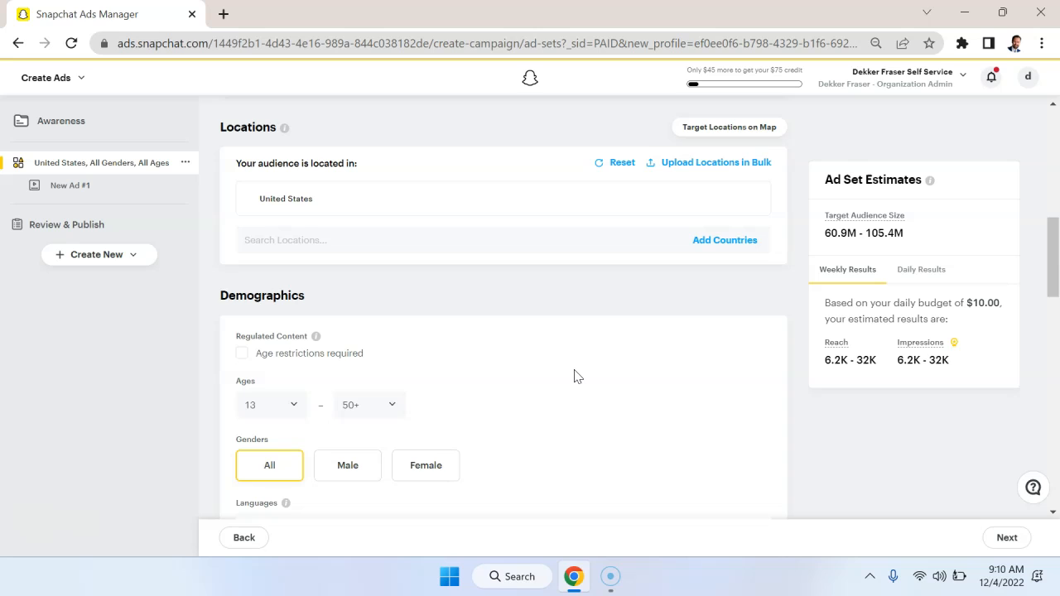
click(641, 238)
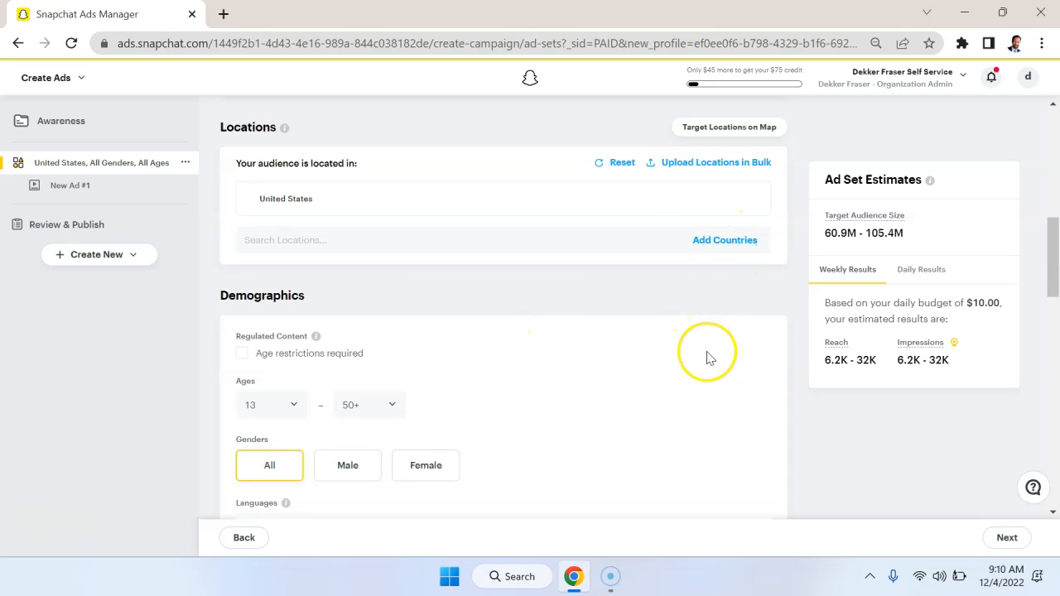
Set the audience's minimum age to 20 in Demographics and check the maximum age choices, keeping 50+.
scroll(708, 358, down, 2)
scroll(707, 358, up, 1)
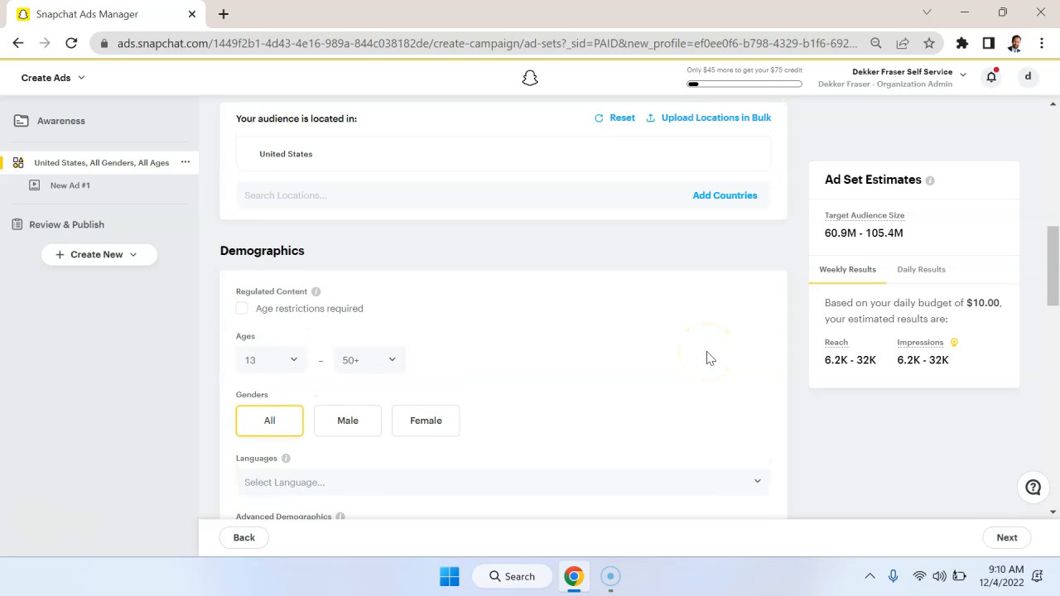
scroll(424, 296, down, 3)
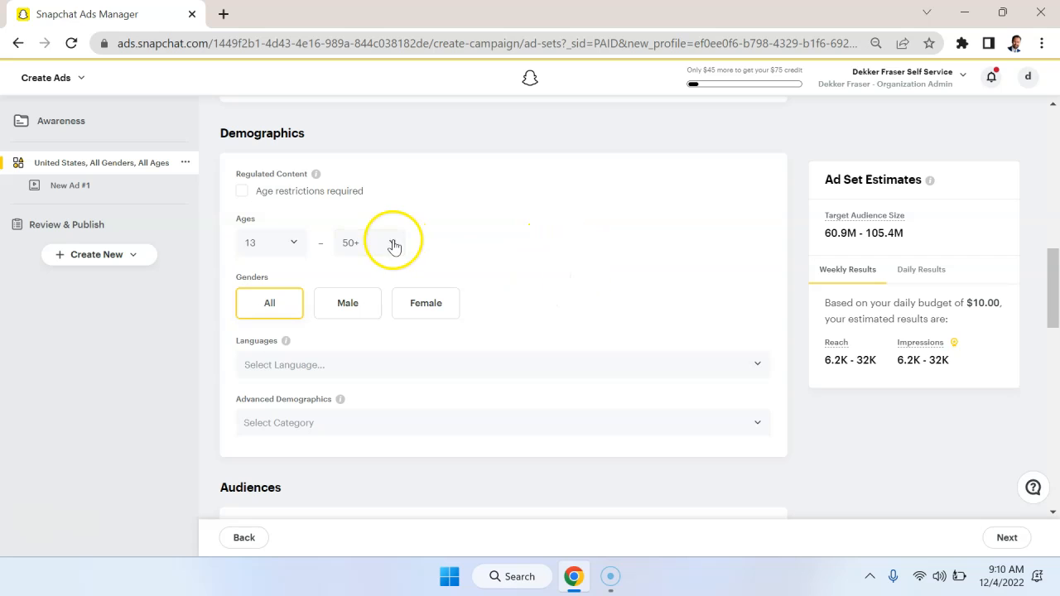
click(293, 242)
right_click(293, 247)
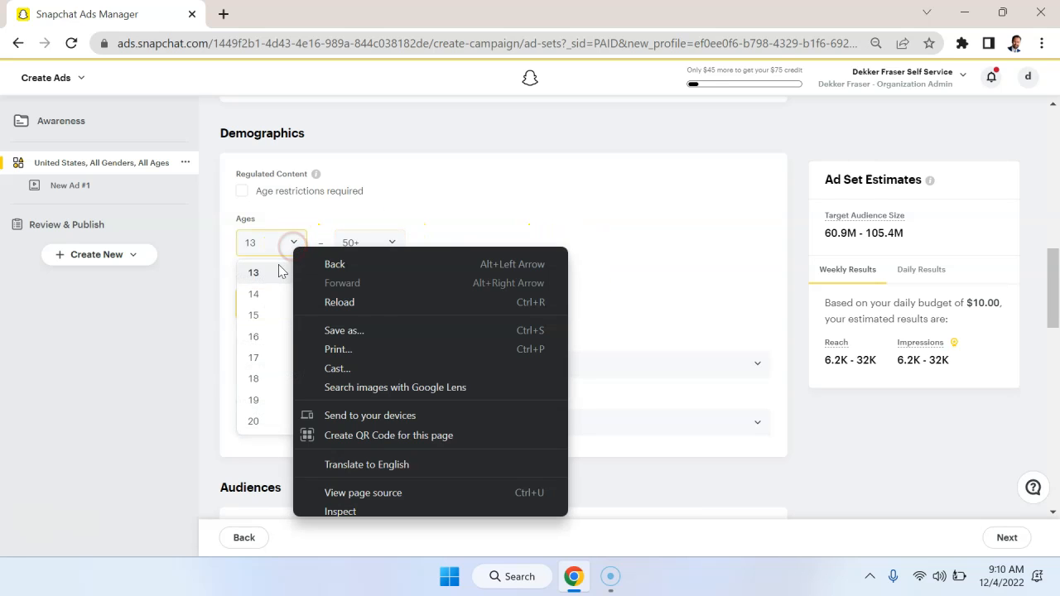
click(367, 211)
click(300, 245)
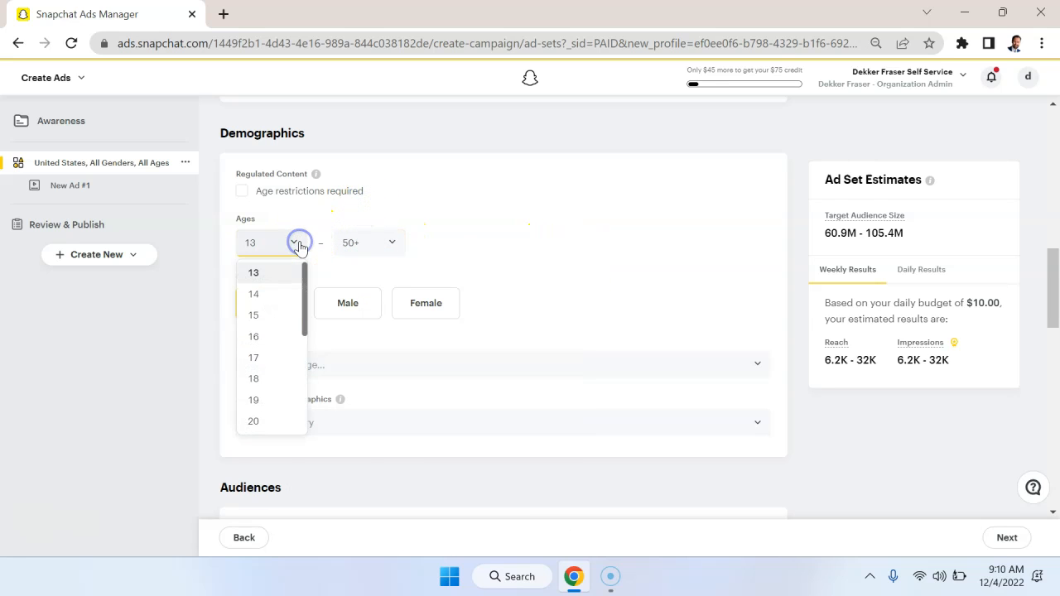
click(506, 223)
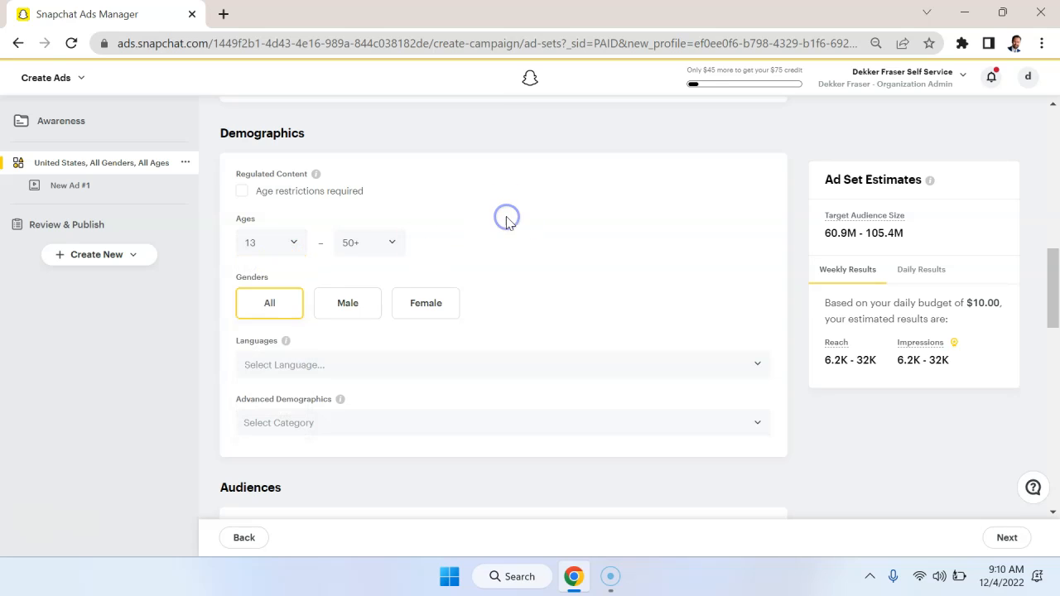
click(294, 245)
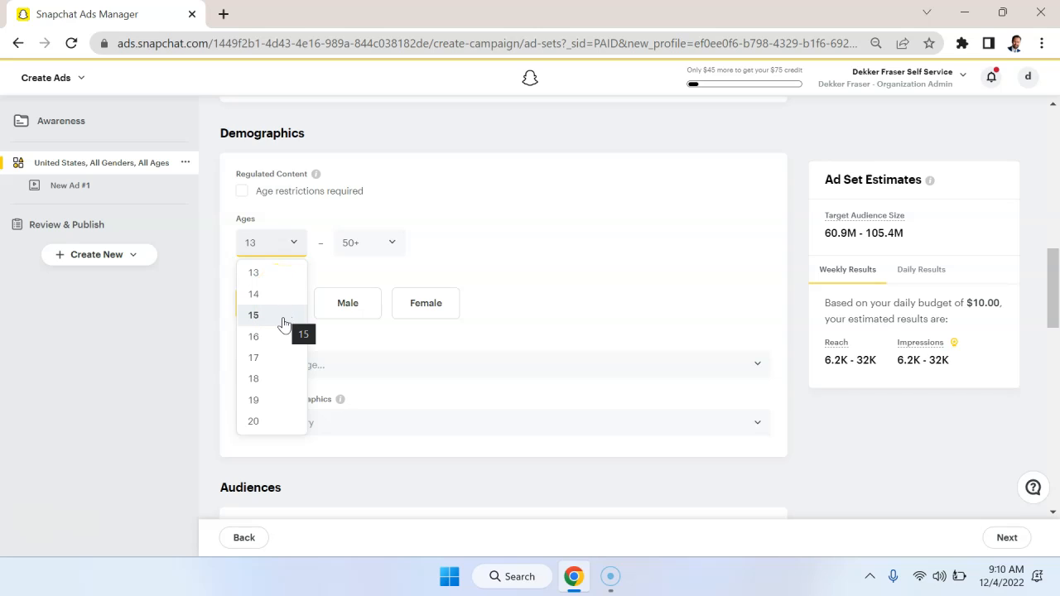
drag(278, 376, 258, 421)
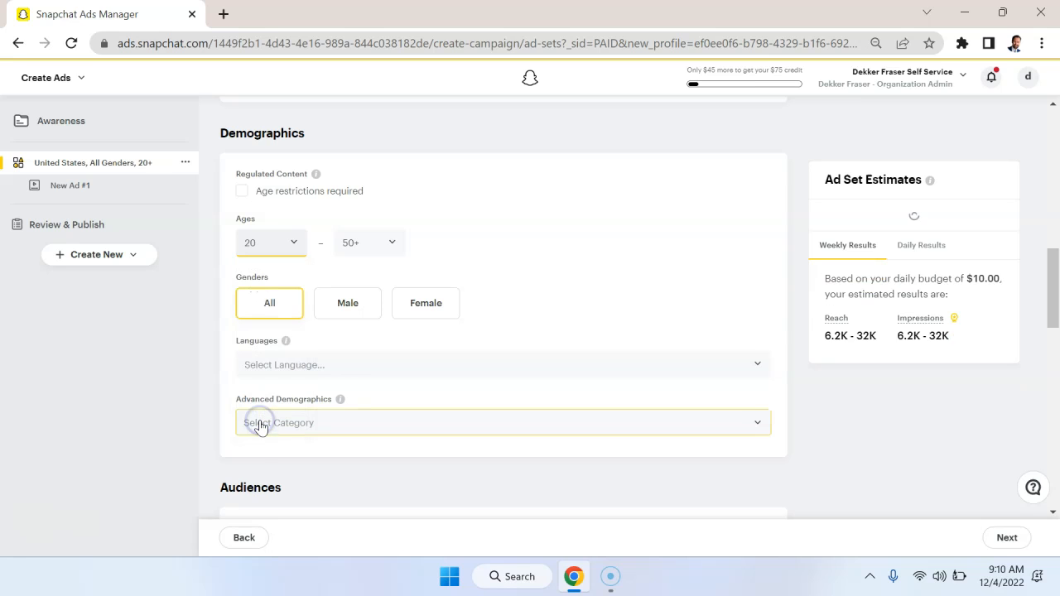
click(403, 248)
scroll(390, 340, down, 8)
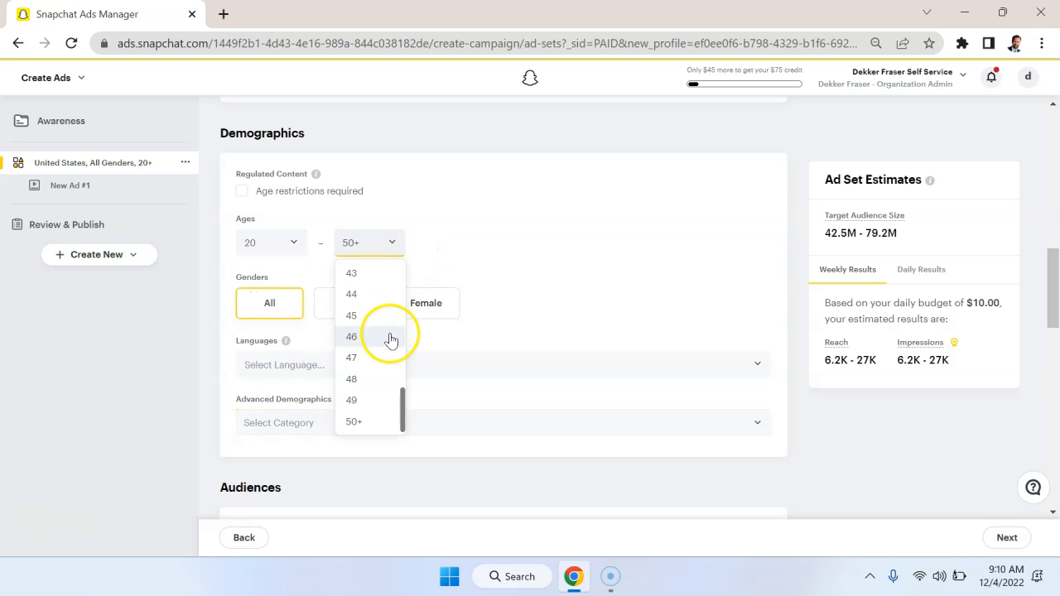
click(619, 241)
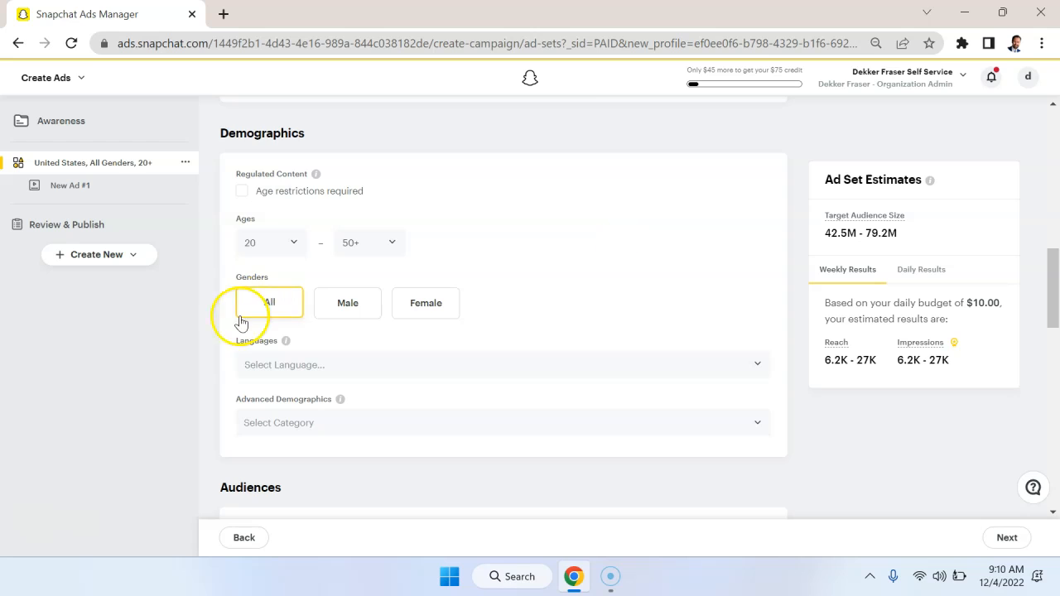
Add English as the target language in the ad set's Demographics.
scroll(535, 327, down, 1)
click(580, 280)
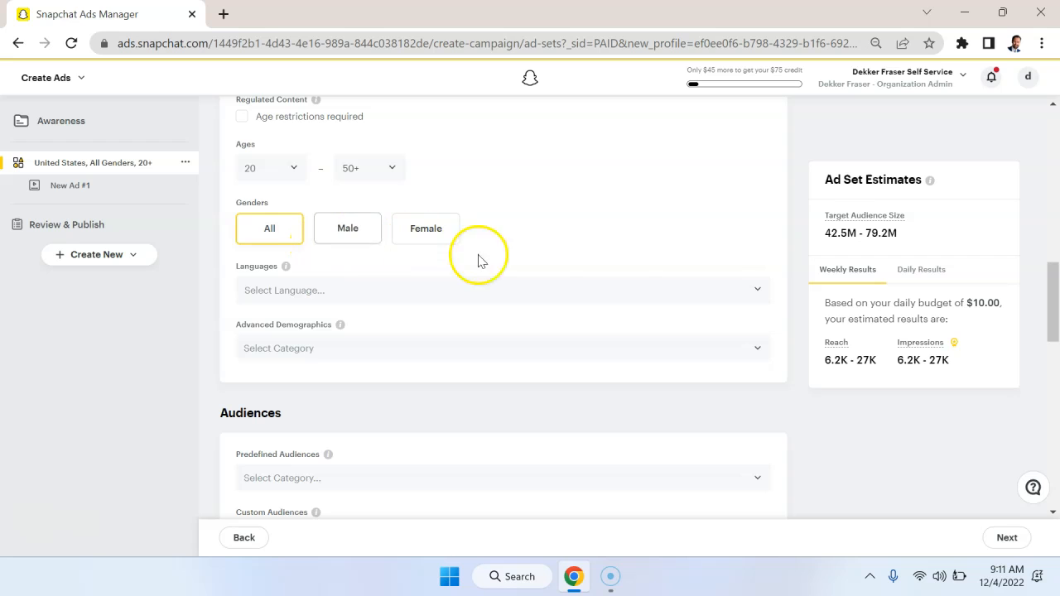
scroll(628, 255, down, 1)
click(636, 253)
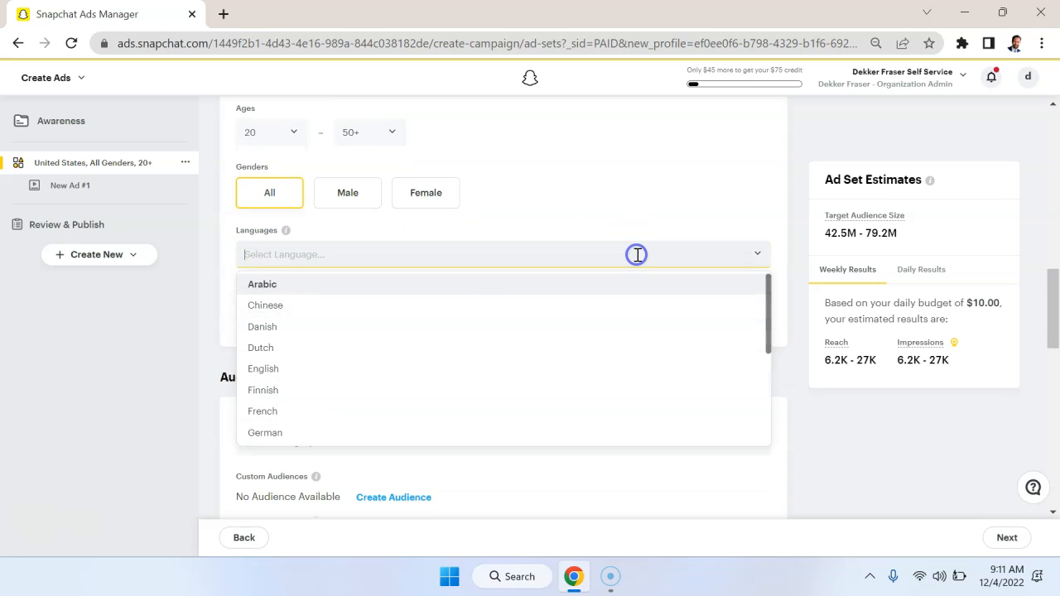
click(337, 369)
click(639, 206)
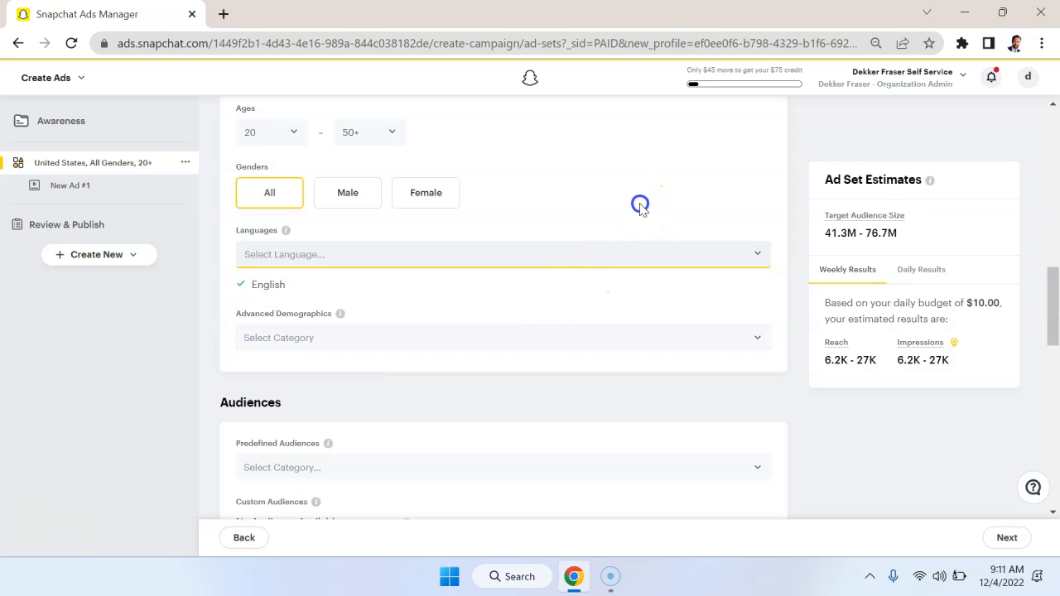
Examine the household income categories under Advanced Demographics without selecting any.
click(545, 344)
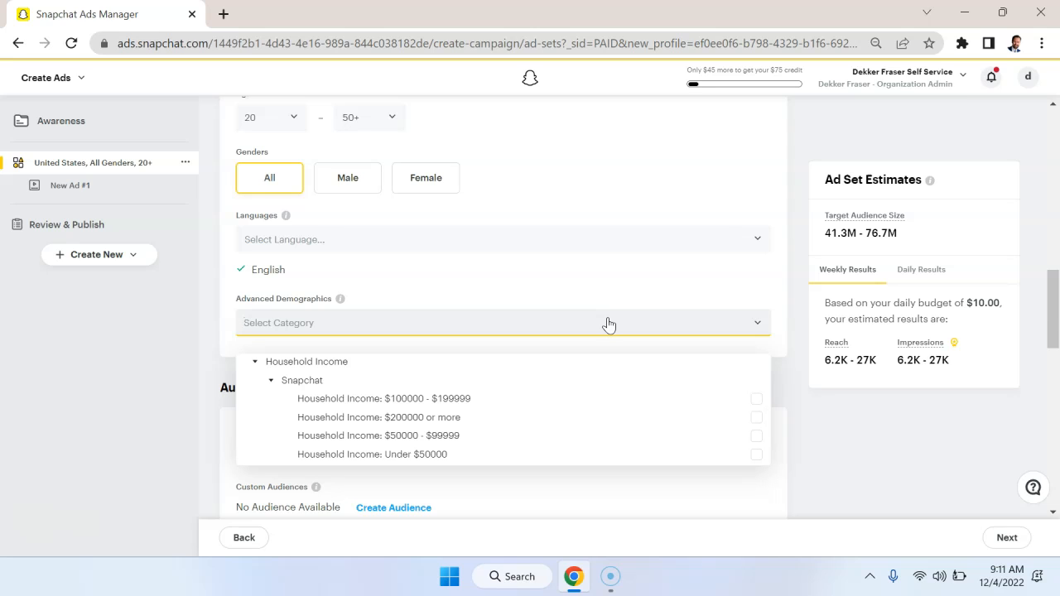
click(651, 281)
click(741, 320)
click(743, 321)
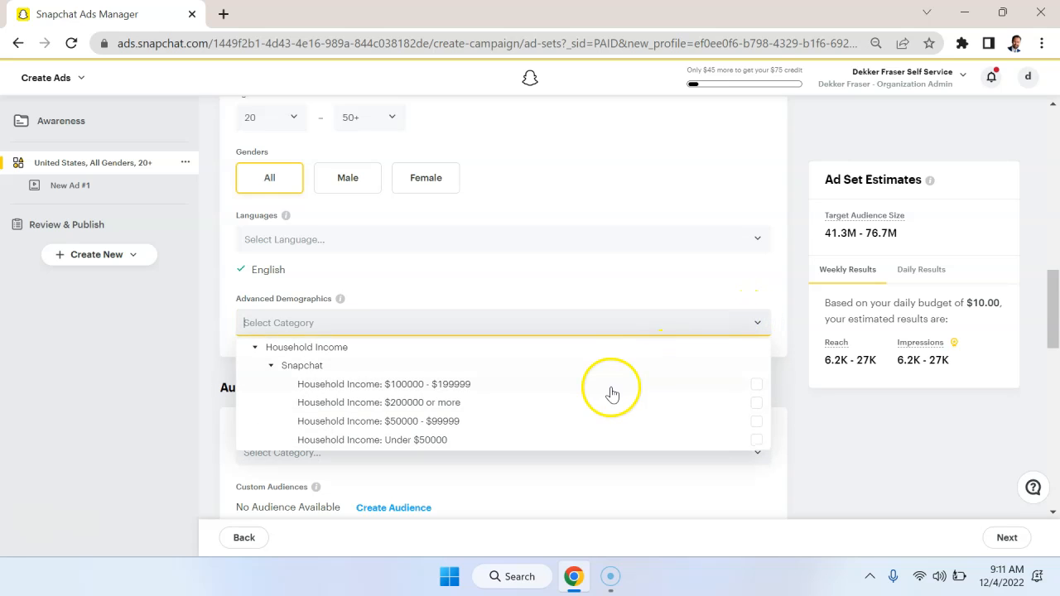
click(652, 295)
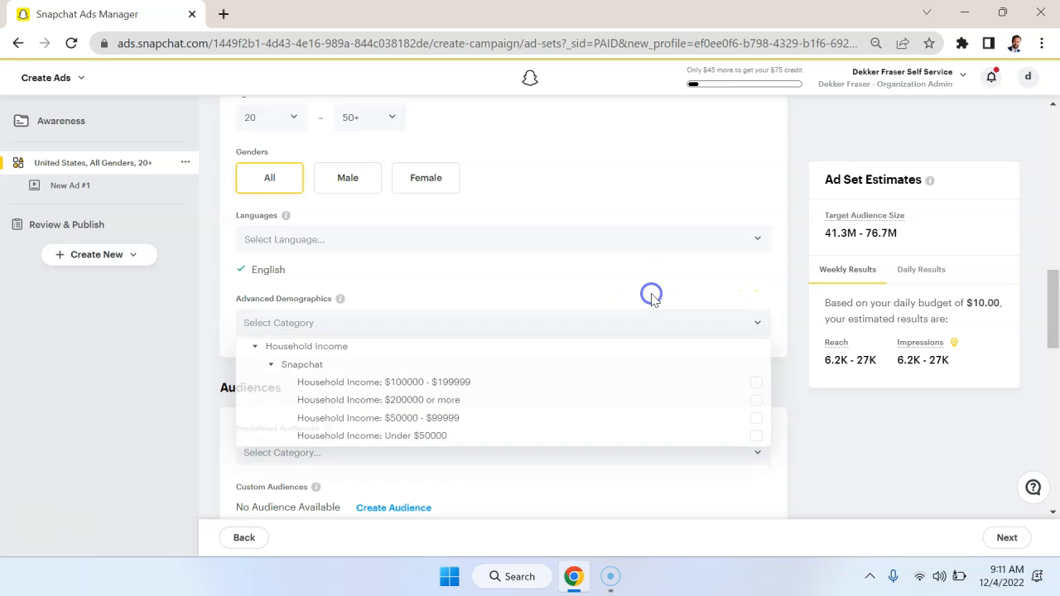
click(755, 325)
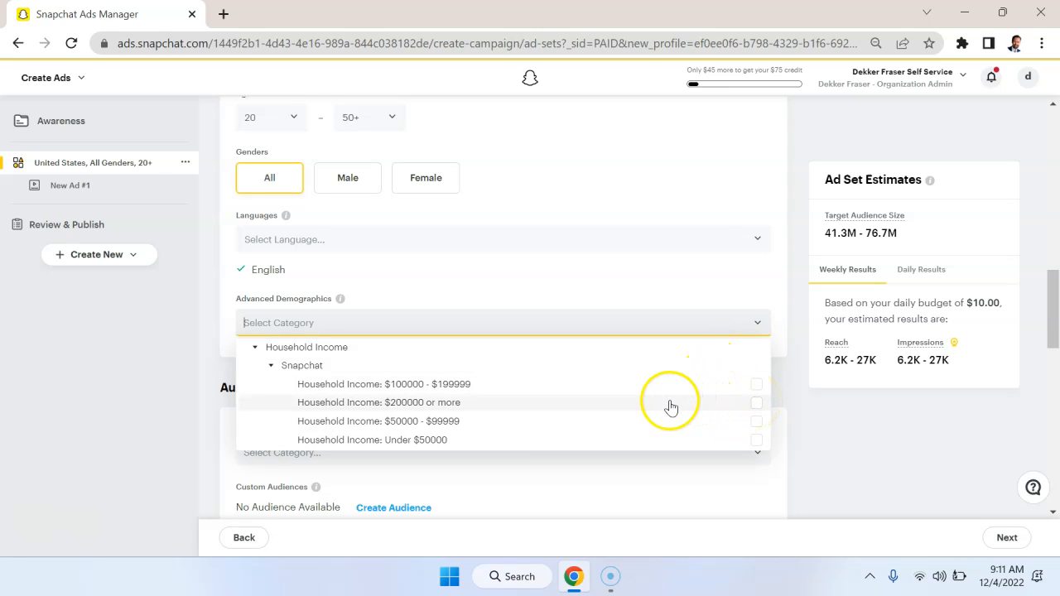
click(636, 288)
Examine the Predefined Audiences categories in the Audiences section without selecting one.
scroll(569, 405, down, 1)
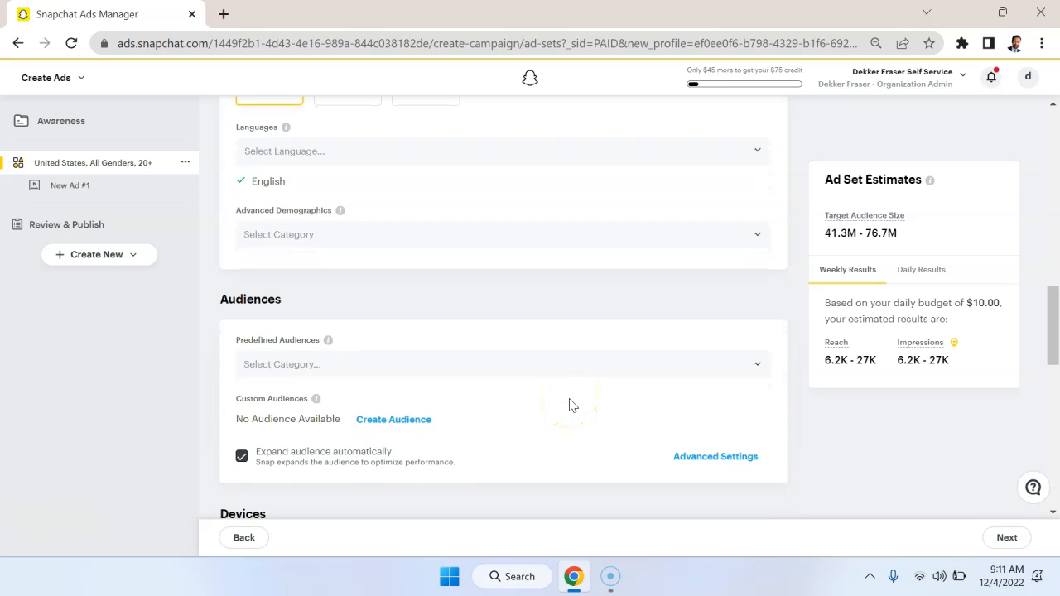
scroll(616, 412, down, 1)
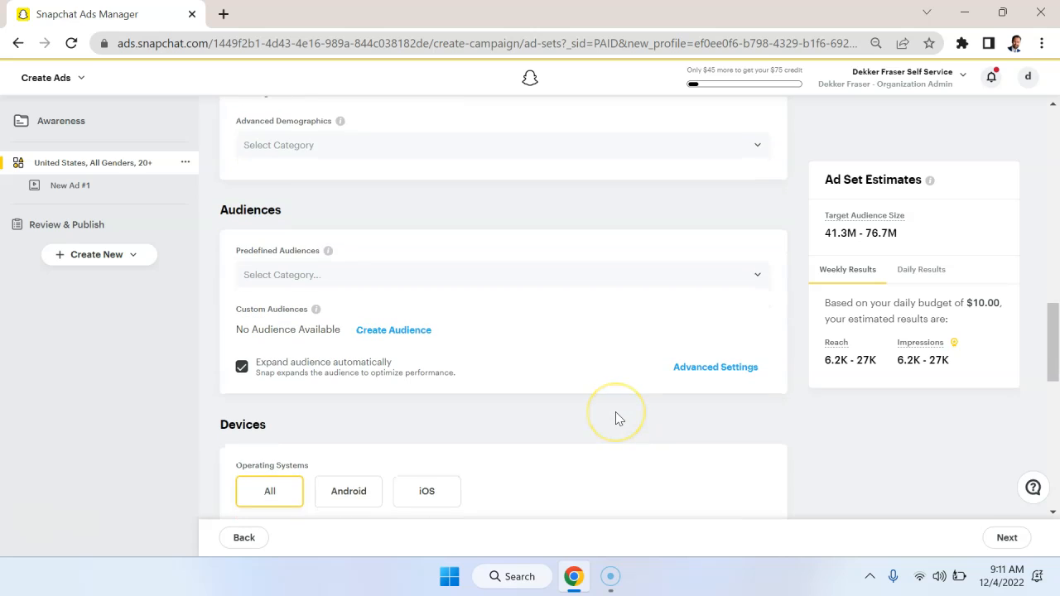
click(387, 279)
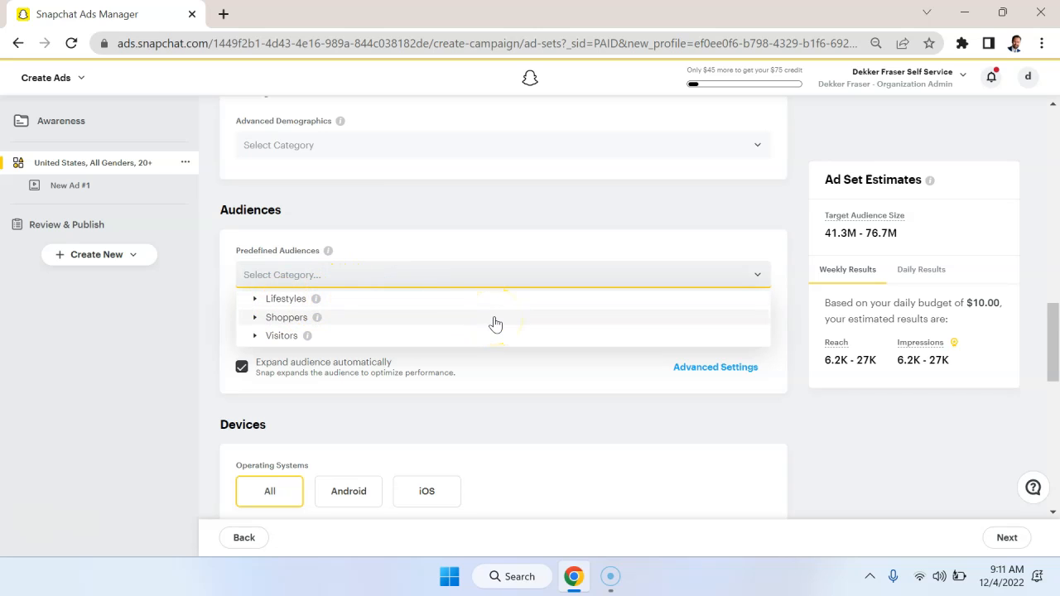
click(479, 309)
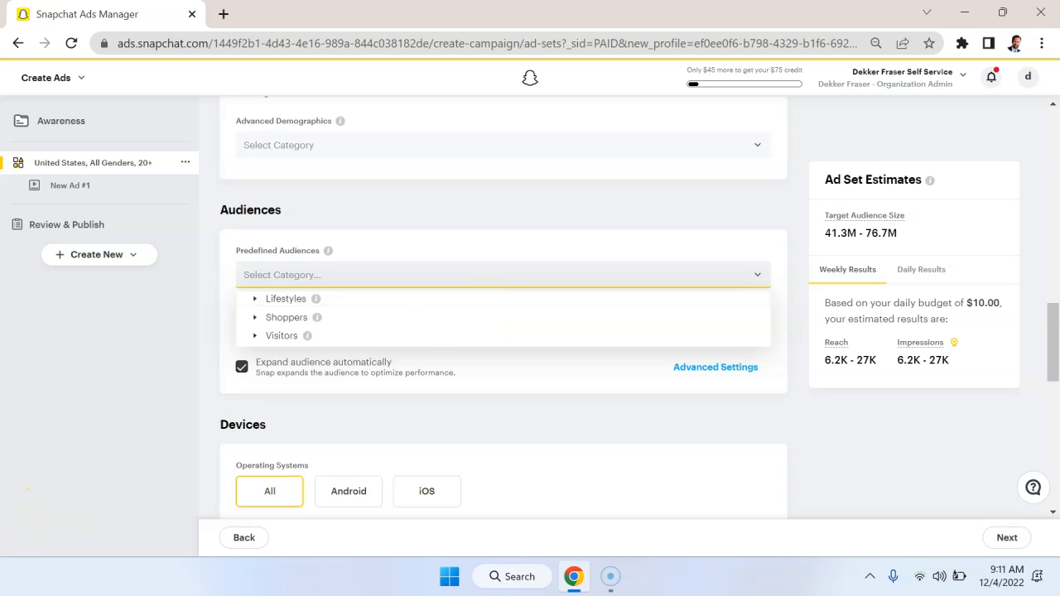
click(714, 283)
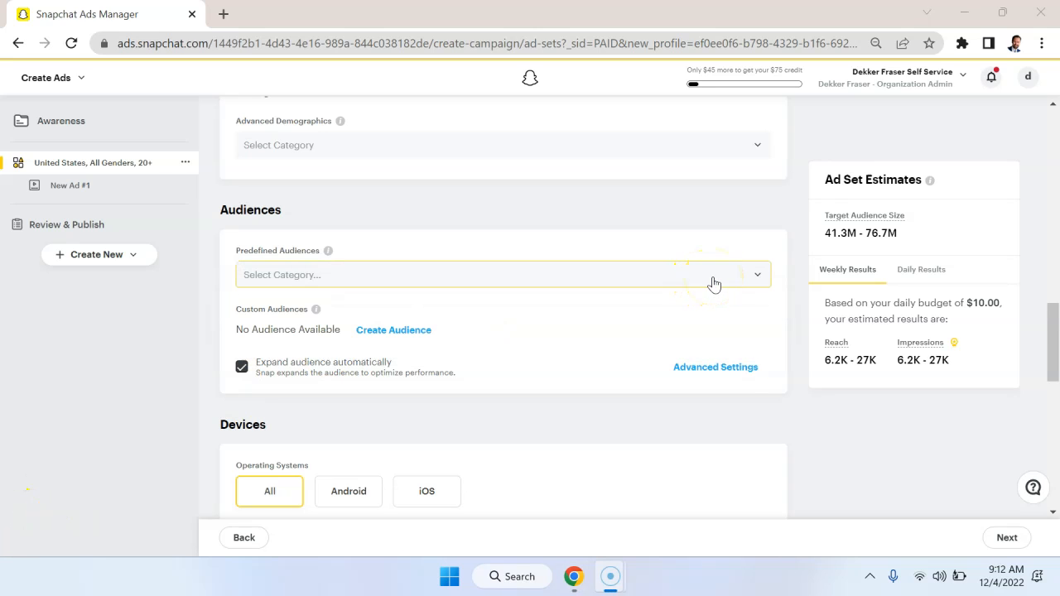
Inspect the custom audience types that can be created, such as Customer List, and cancel without creating one.
click(374, 338)
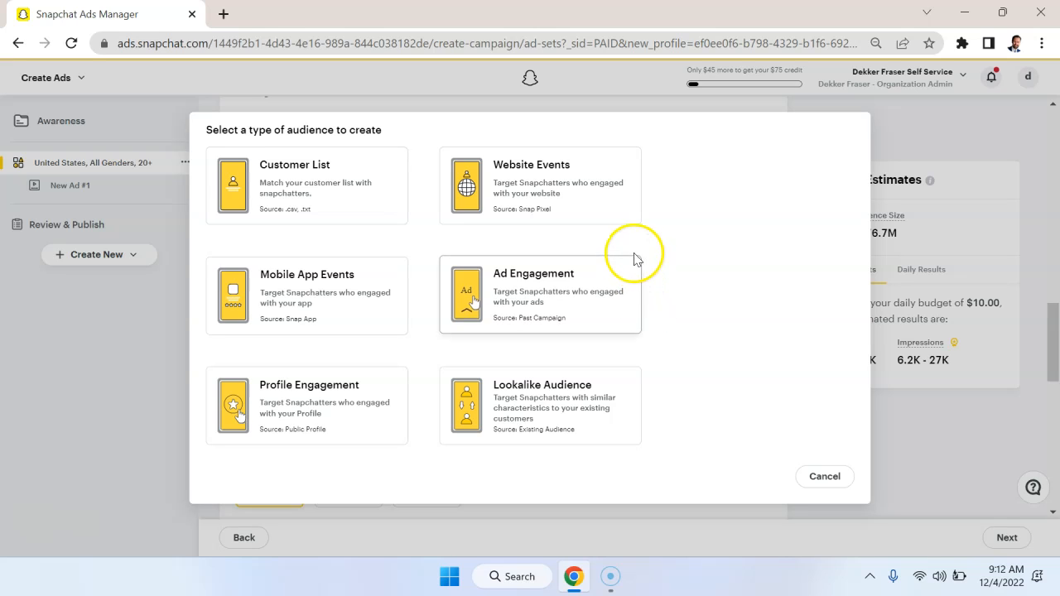
click(383, 207)
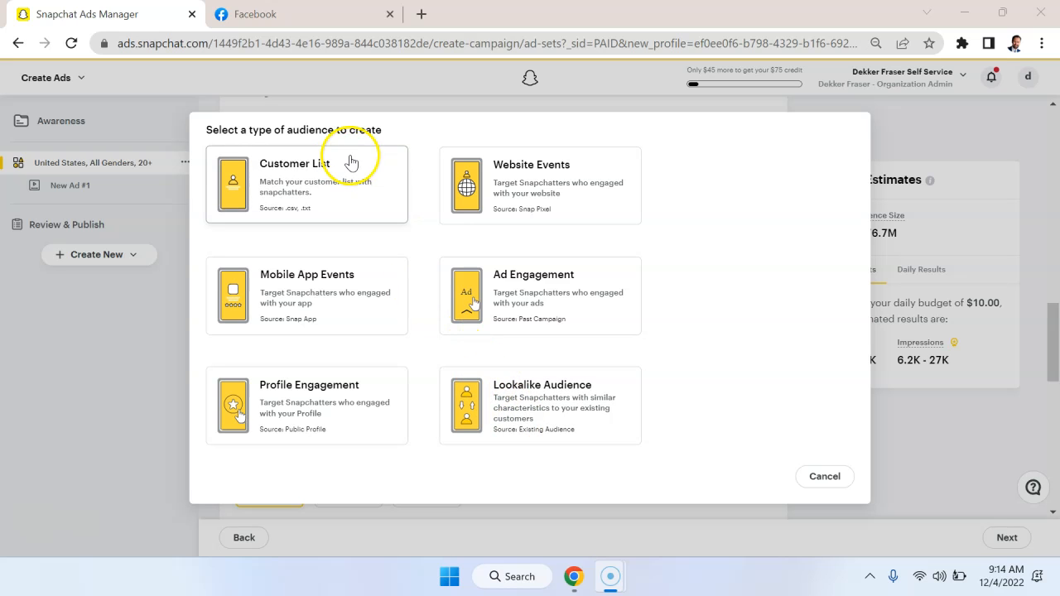
click(828, 482)
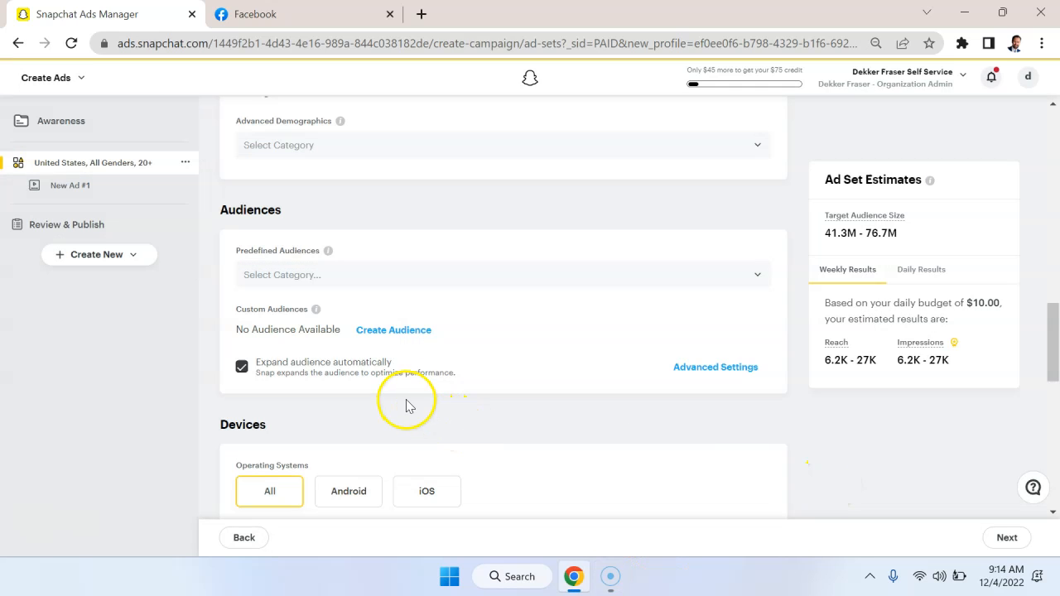
Turn off automatic audience expansion in the ad set's Audiences section.
scroll(406, 403, down, 1)
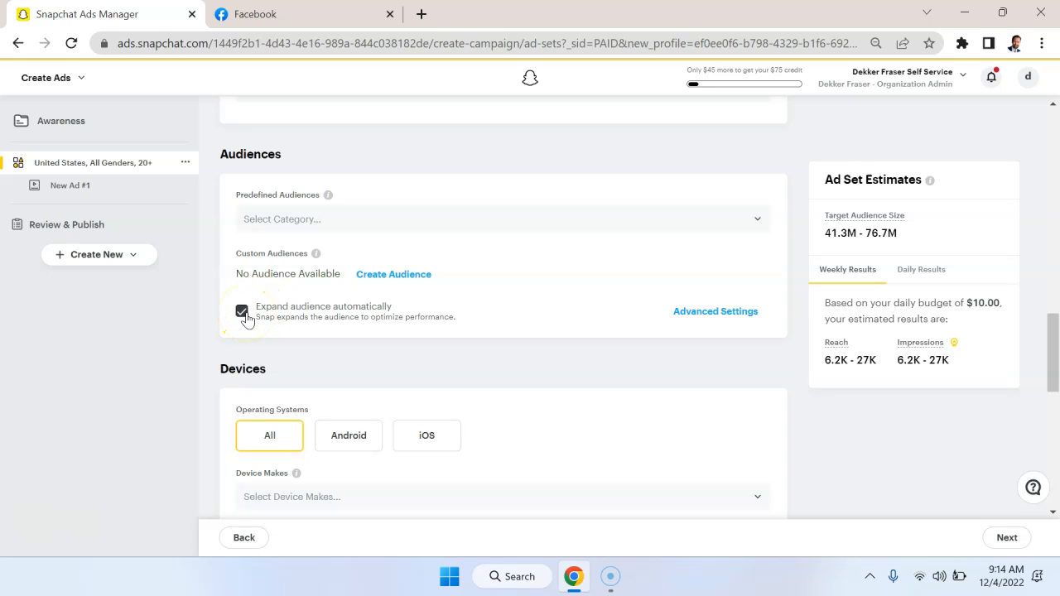
click(242, 311)
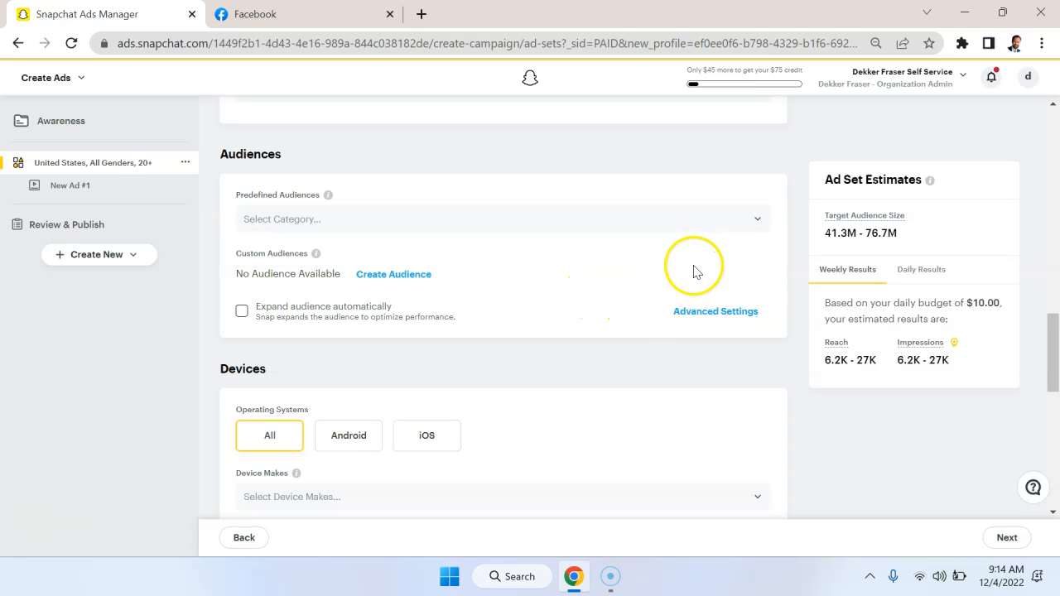
scroll(695, 271, down, 1)
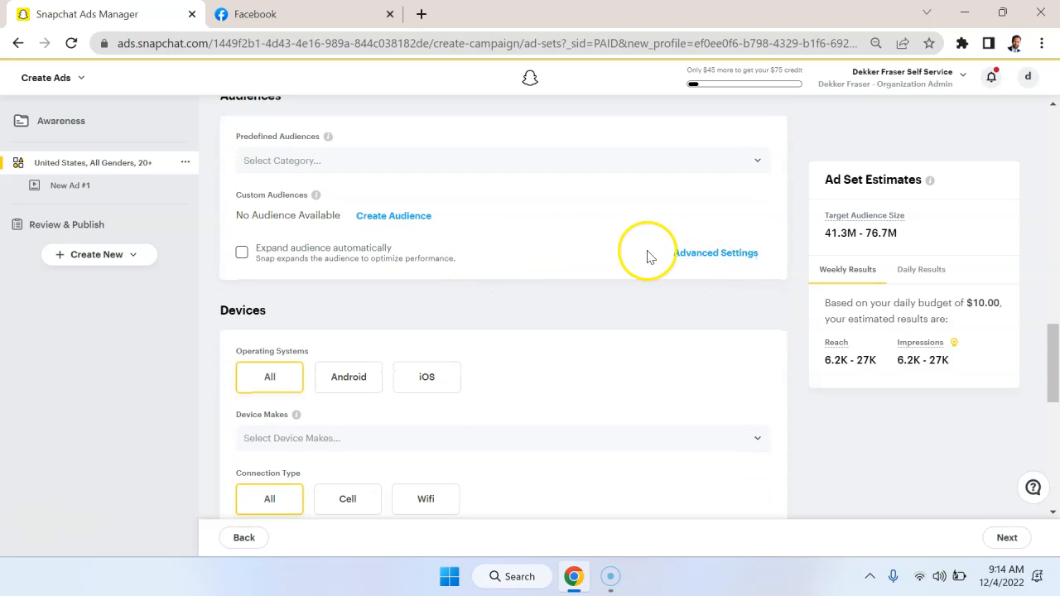
Reveal the advanced settings for audience expansion and preview the Lifestyles, Shoppers and Visitors groups under Predefined Audiences.
click(690, 255)
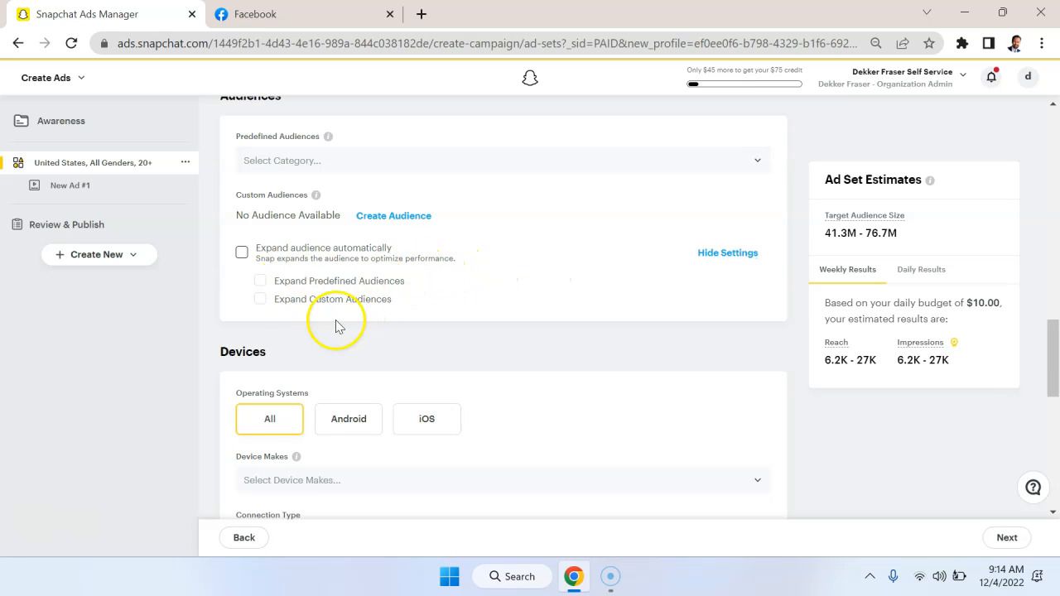
scroll(401, 307, up, 1)
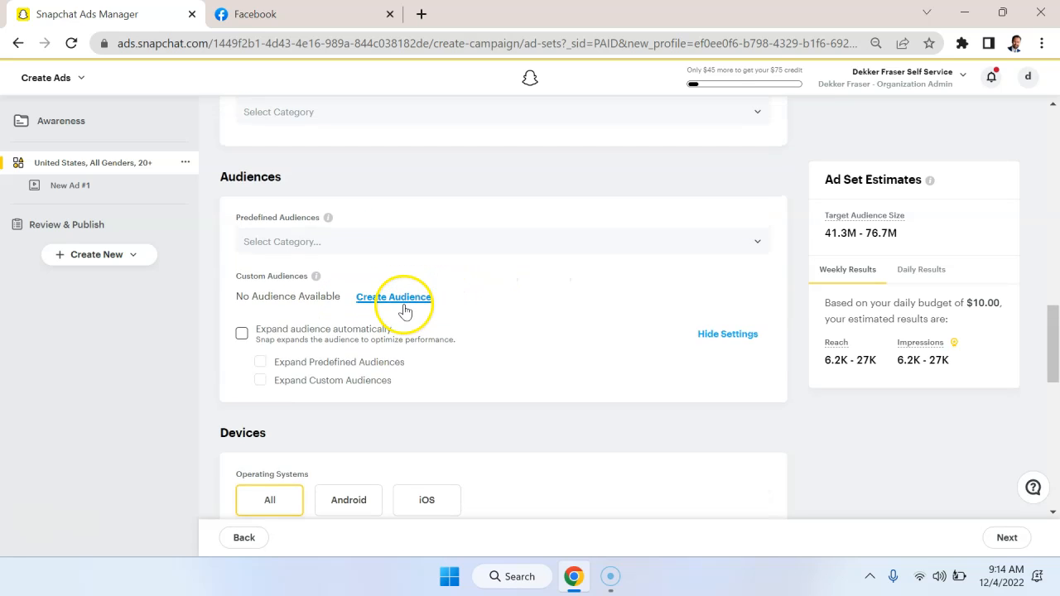
click(334, 244)
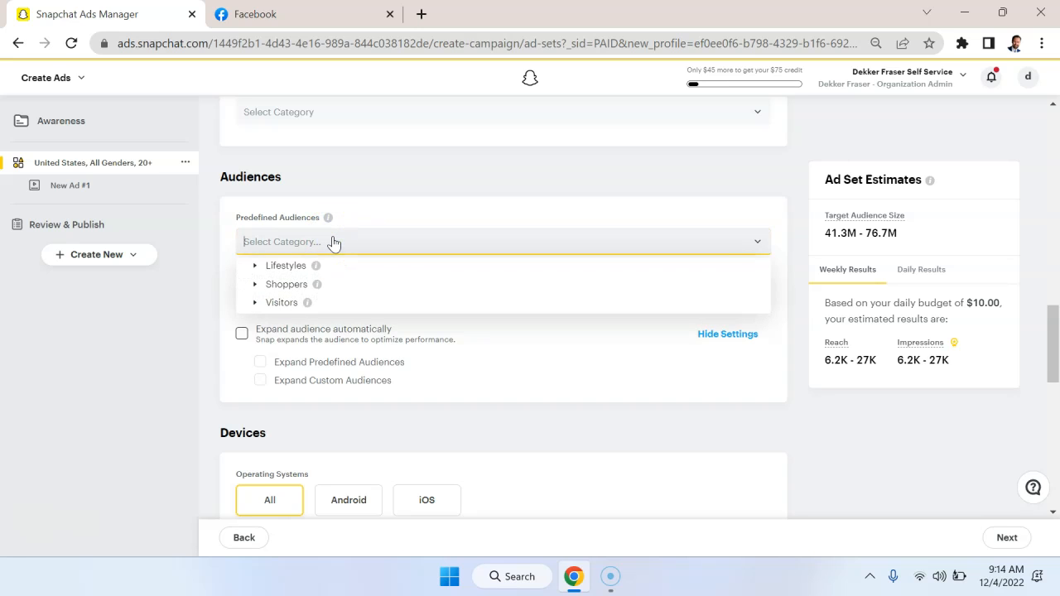
click(260, 271)
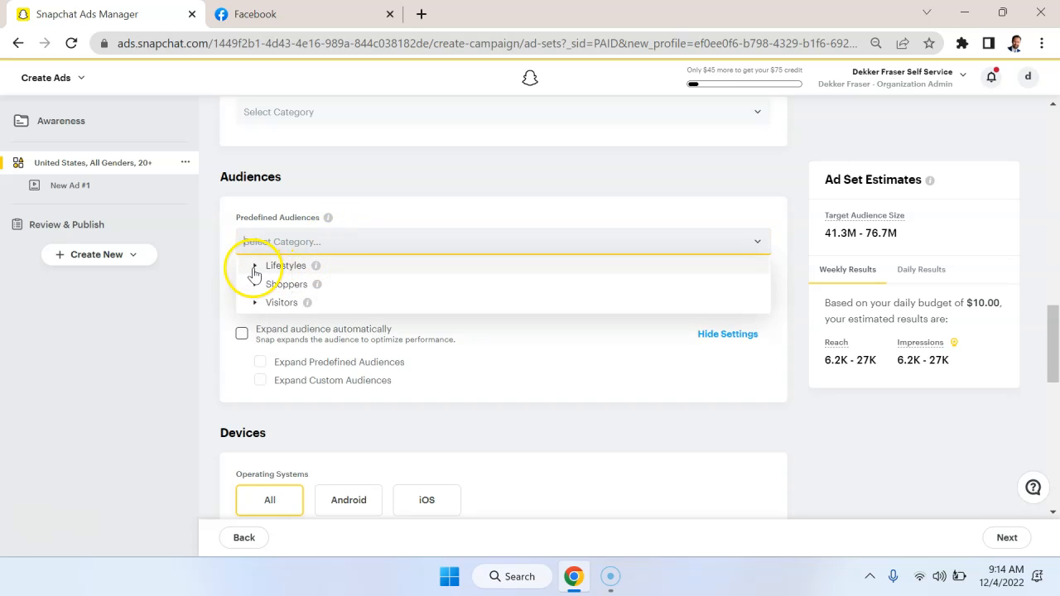
click(255, 267)
click(257, 285)
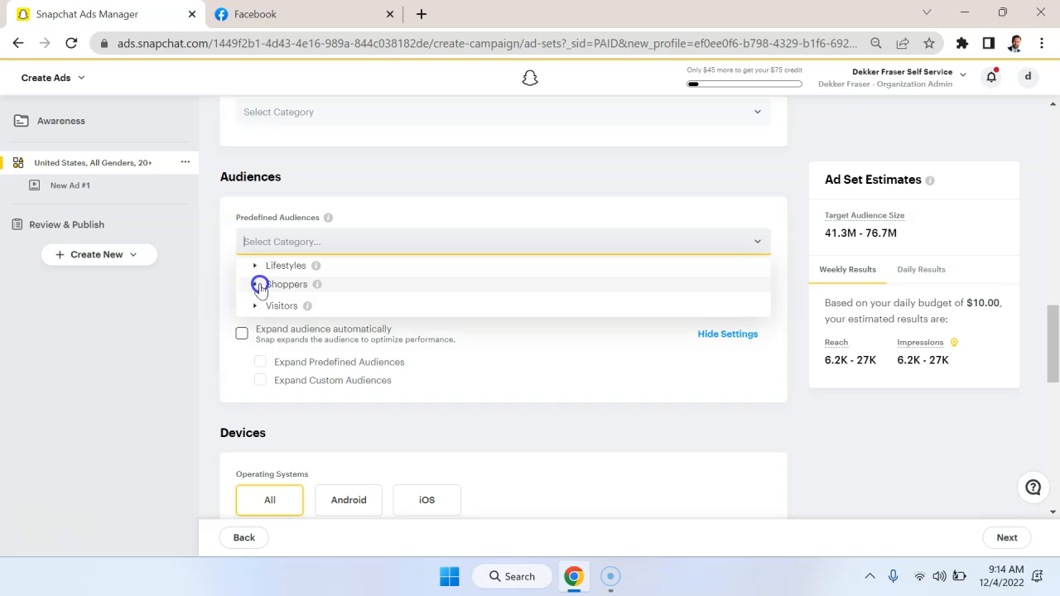
click(255, 304)
click(255, 304)
Examine the Amusement Parks Buyers and Apparel Store Shoppers subcategories in the Snapchat list under Shoppers.
click(255, 285)
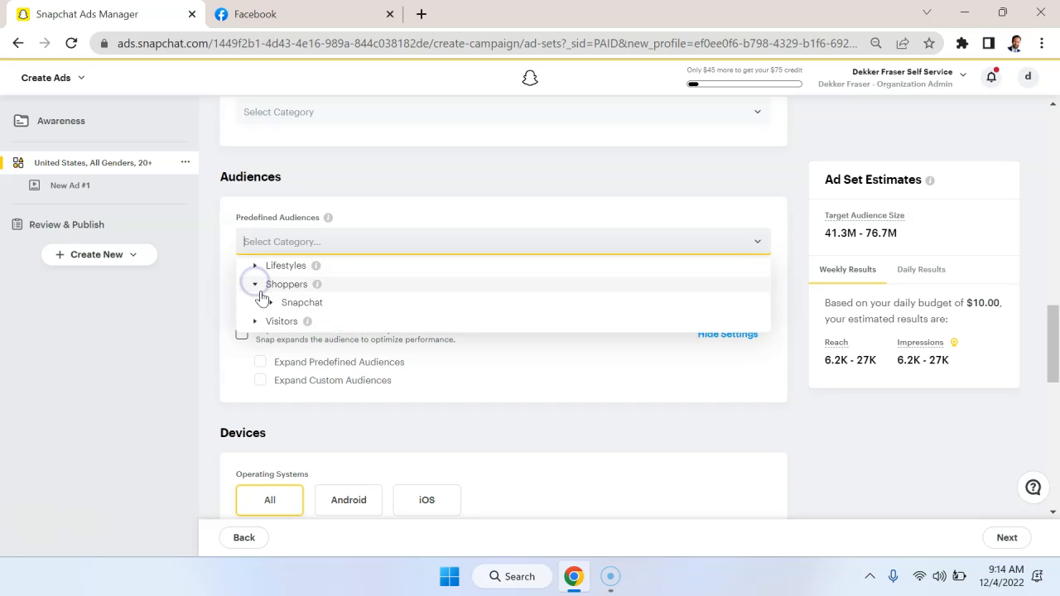
click(271, 303)
scroll(486, 341, down, 2)
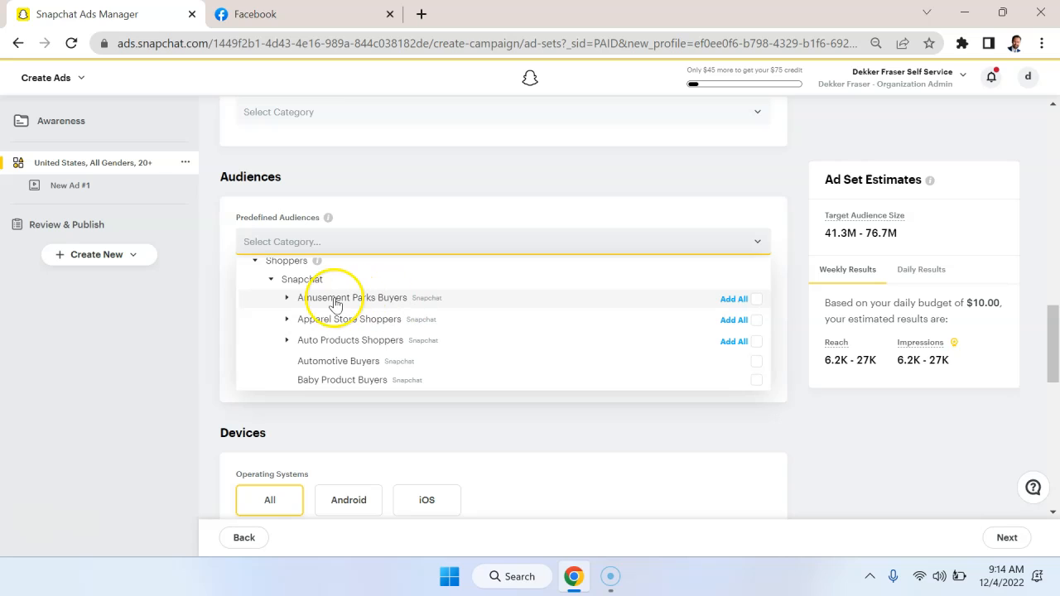
click(287, 299)
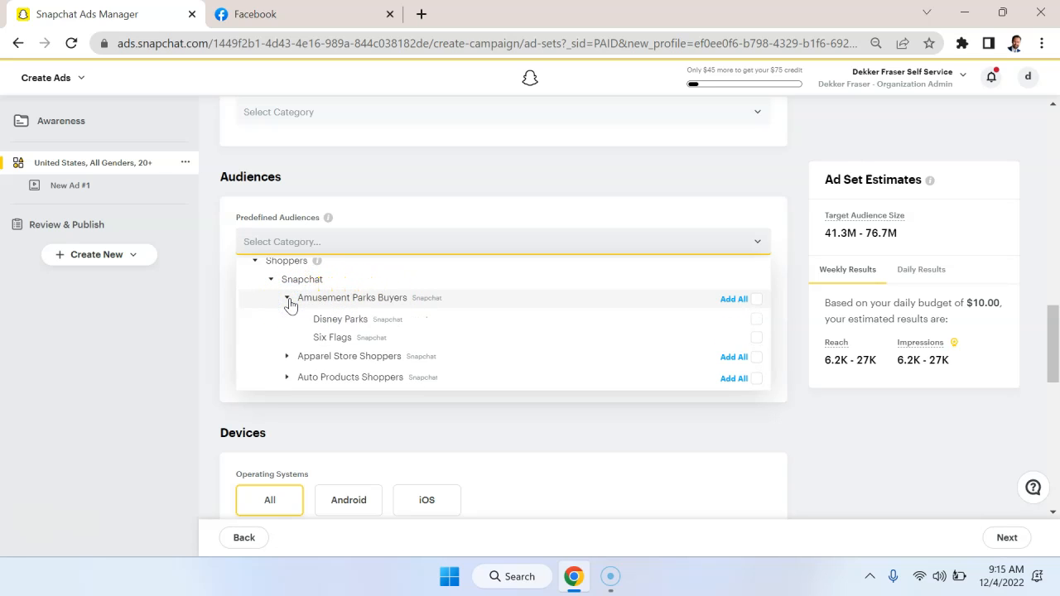
click(288, 299)
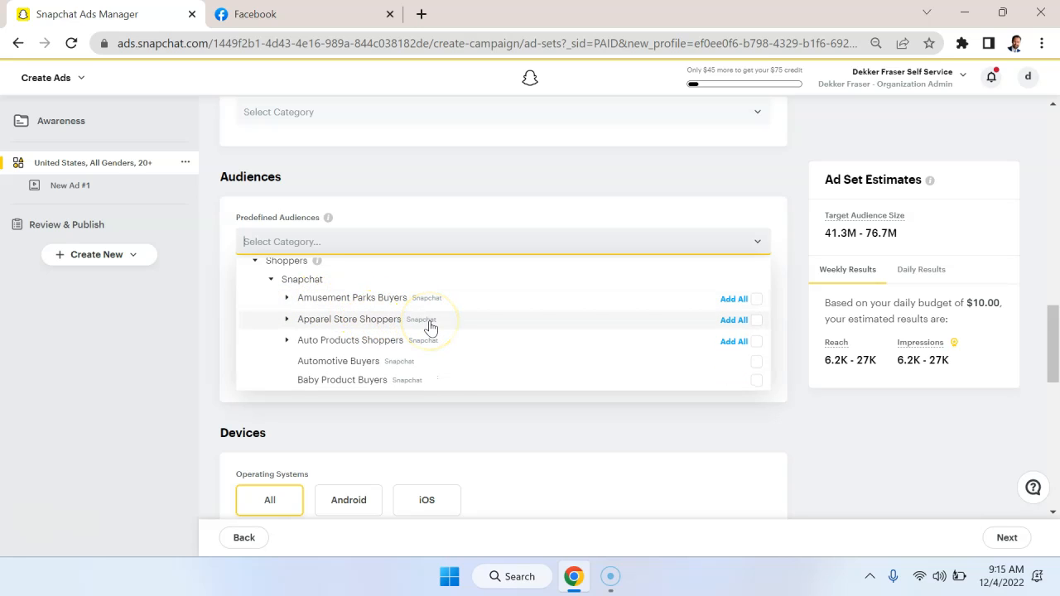
scroll(429, 327, down, 1)
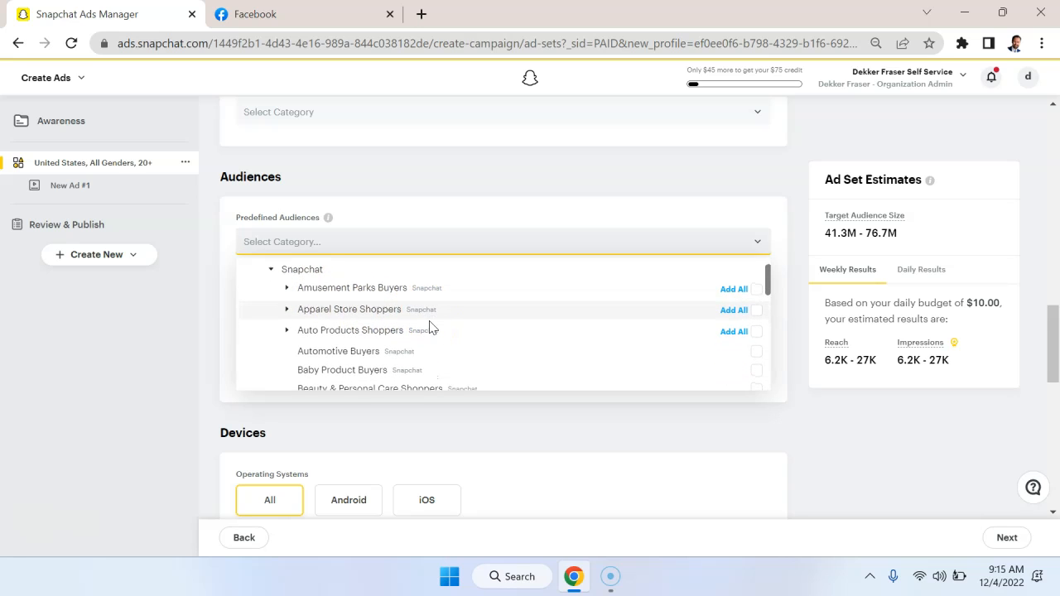
click(288, 309)
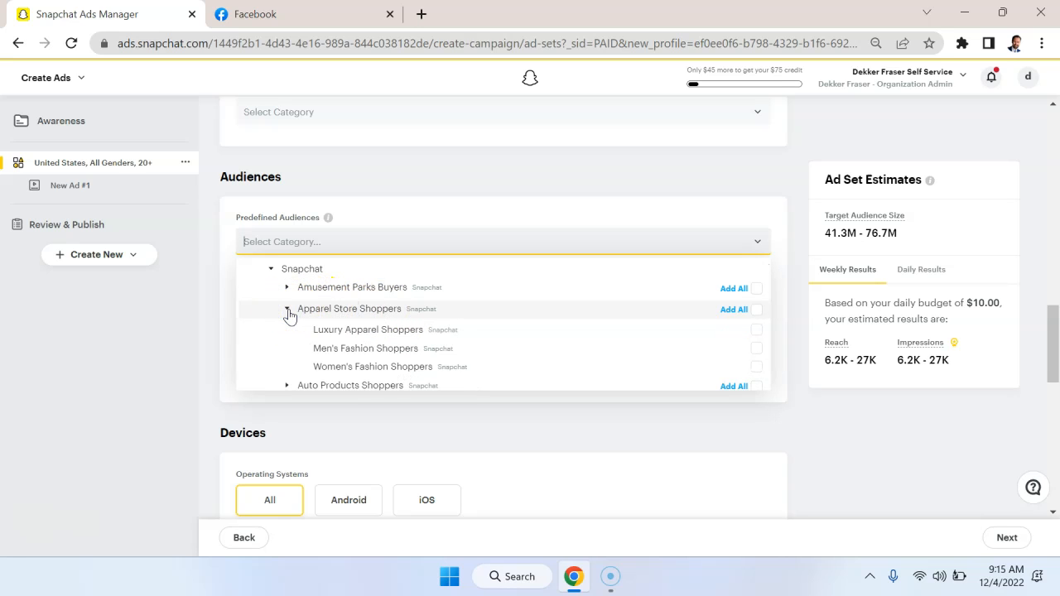
right_click(288, 310)
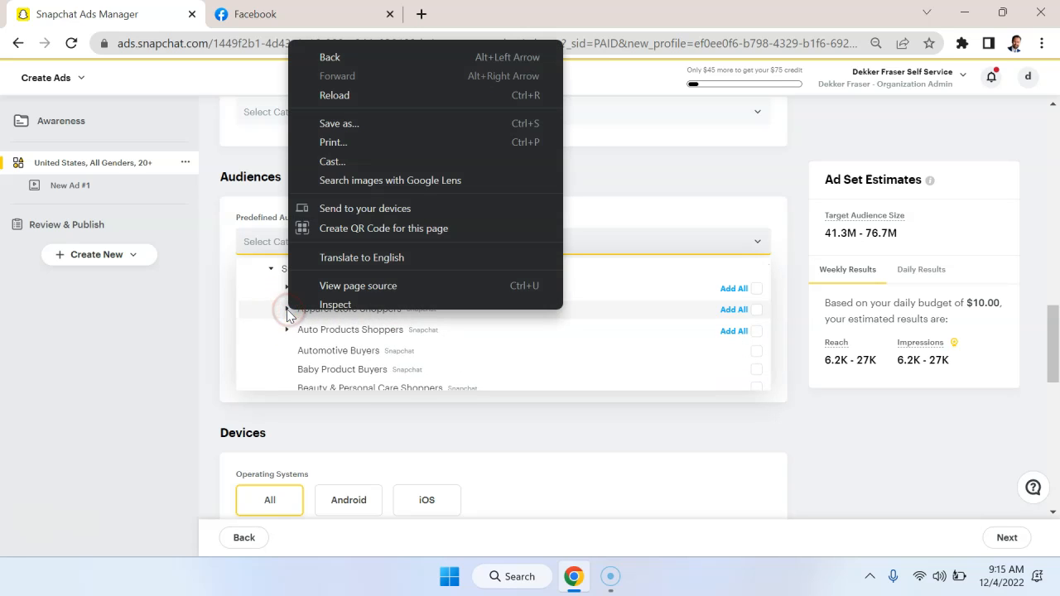
click(283, 309)
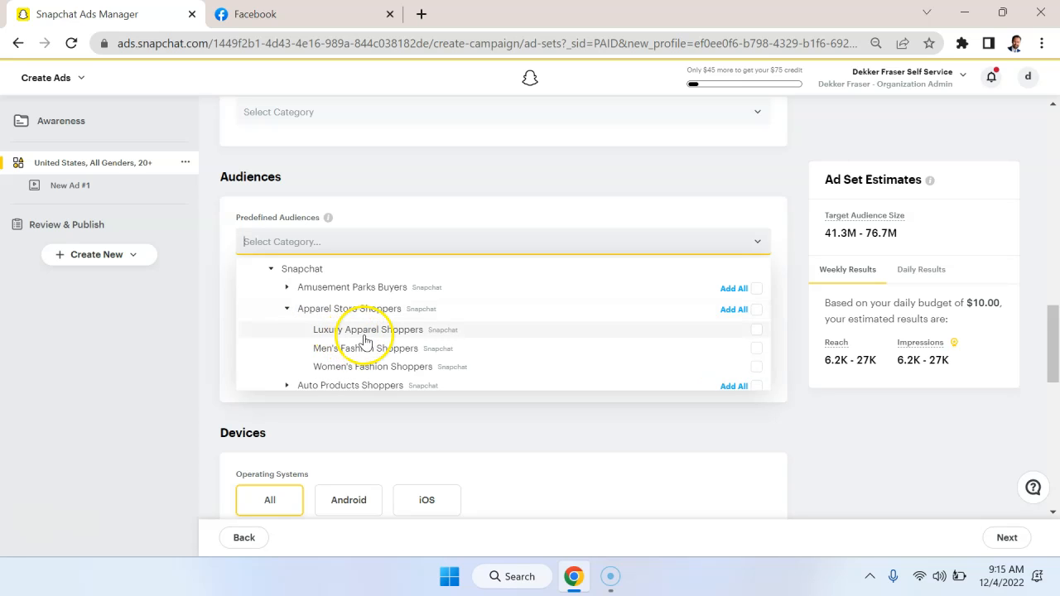
click(287, 309)
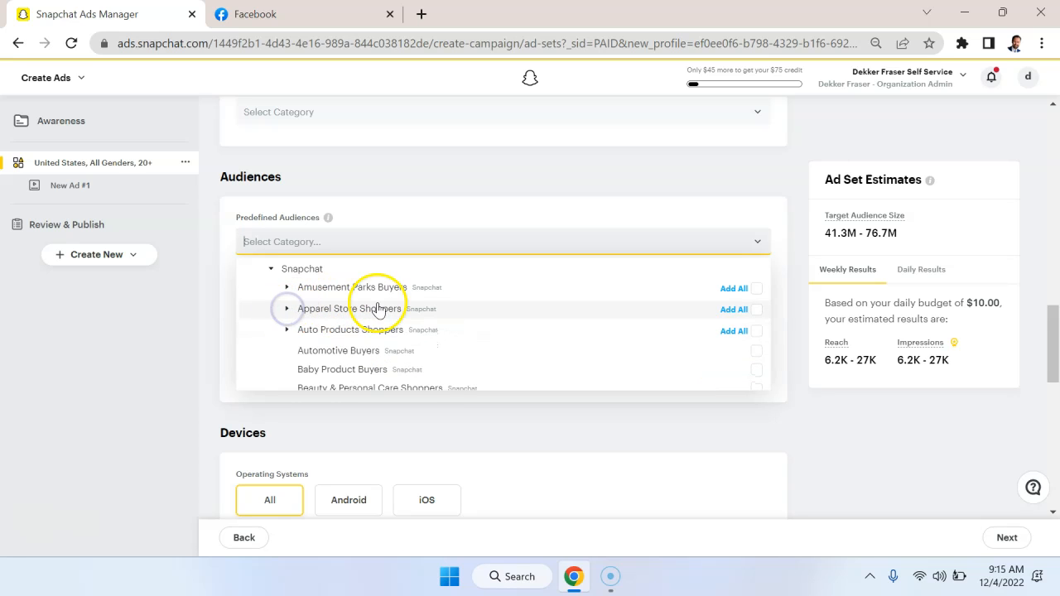
Review the remaining Shoppers audiences from Auto Products Shoppers through Travel Services Buyers, and collapse the Shoppers group.
scroll(448, 309, down, 1)
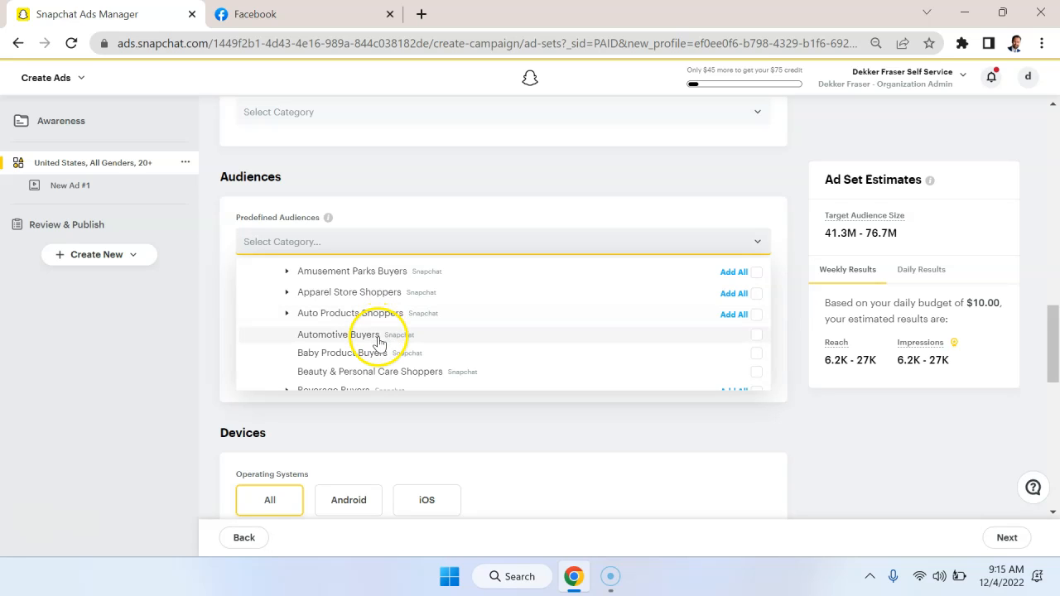
scroll(391, 327, down, 1)
scroll(391, 327, down, 2)
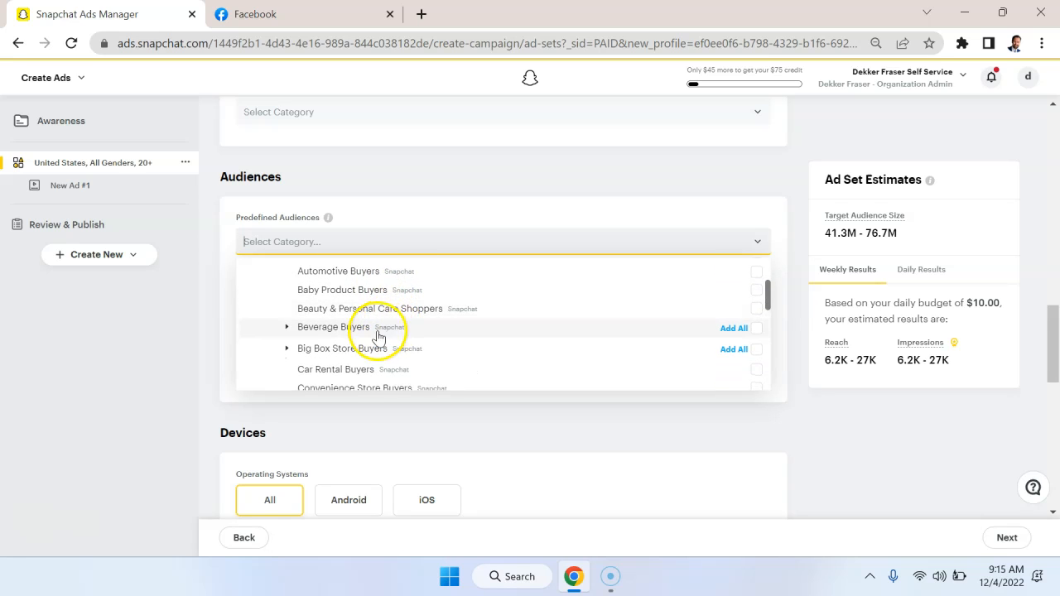
scroll(383, 352, down, 2)
scroll(368, 355, down, 2)
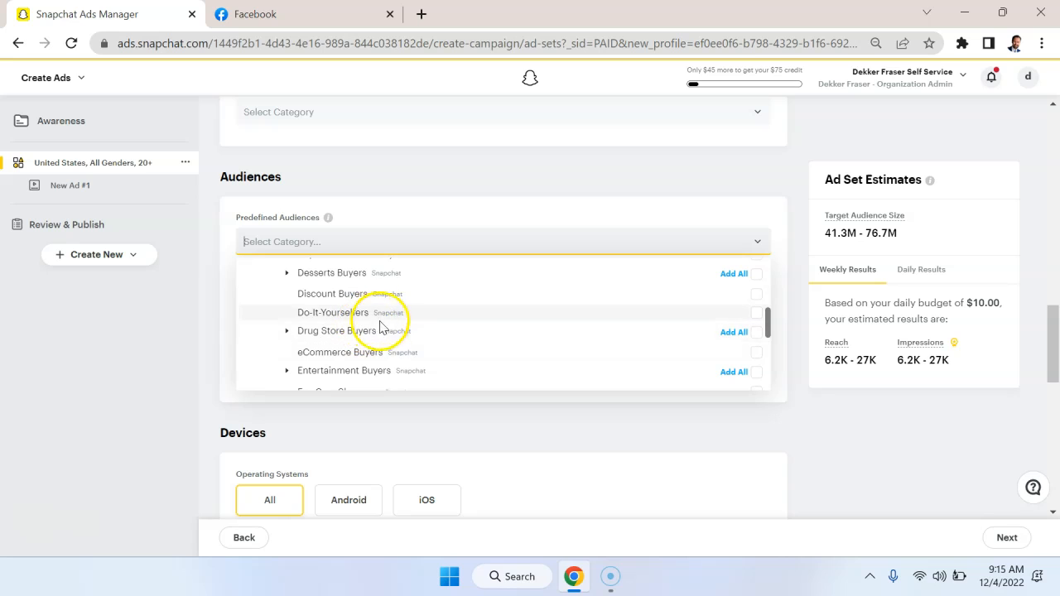
scroll(374, 333, down, 1)
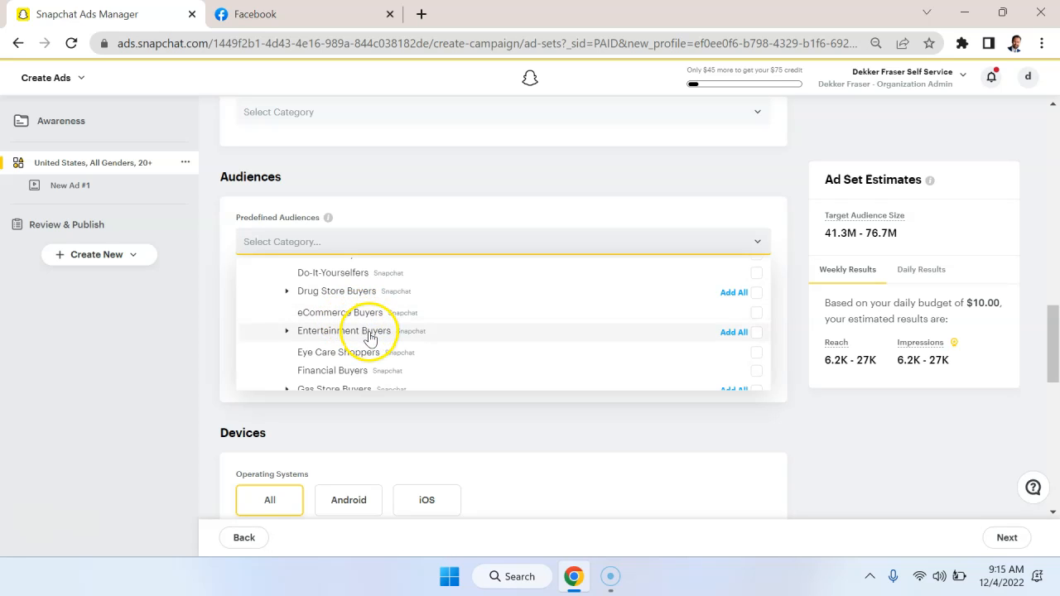
scroll(371, 336, down, 1)
scroll(370, 337, down, 5)
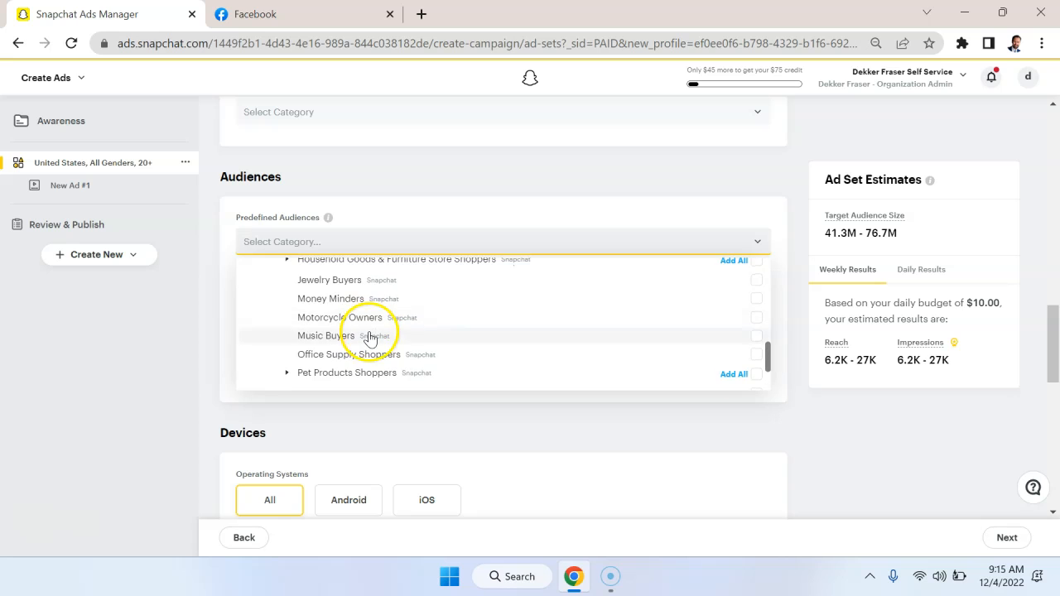
scroll(371, 337, down, 2)
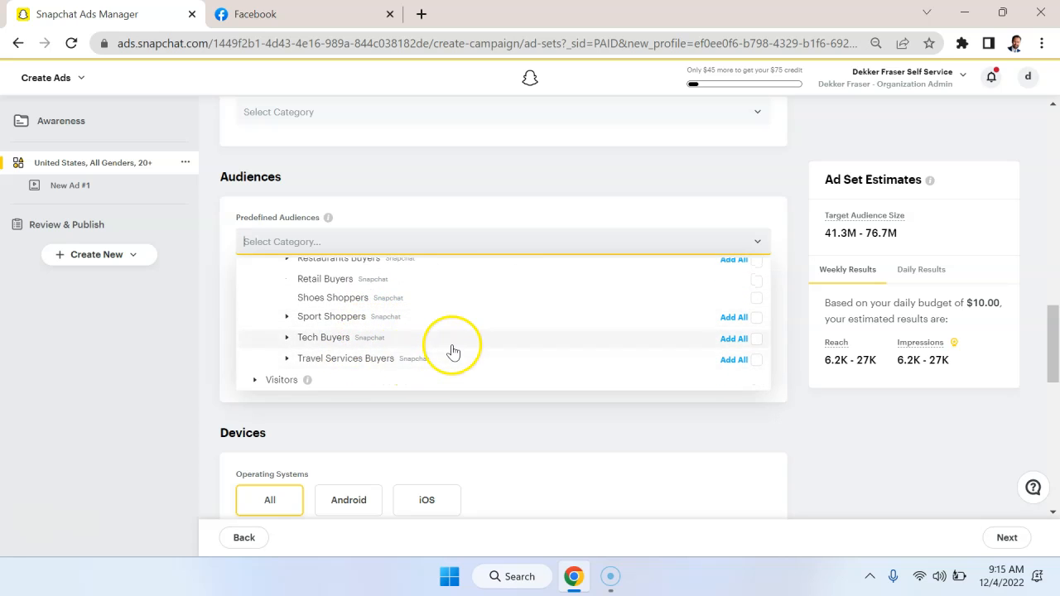
scroll(450, 350, up, 10)
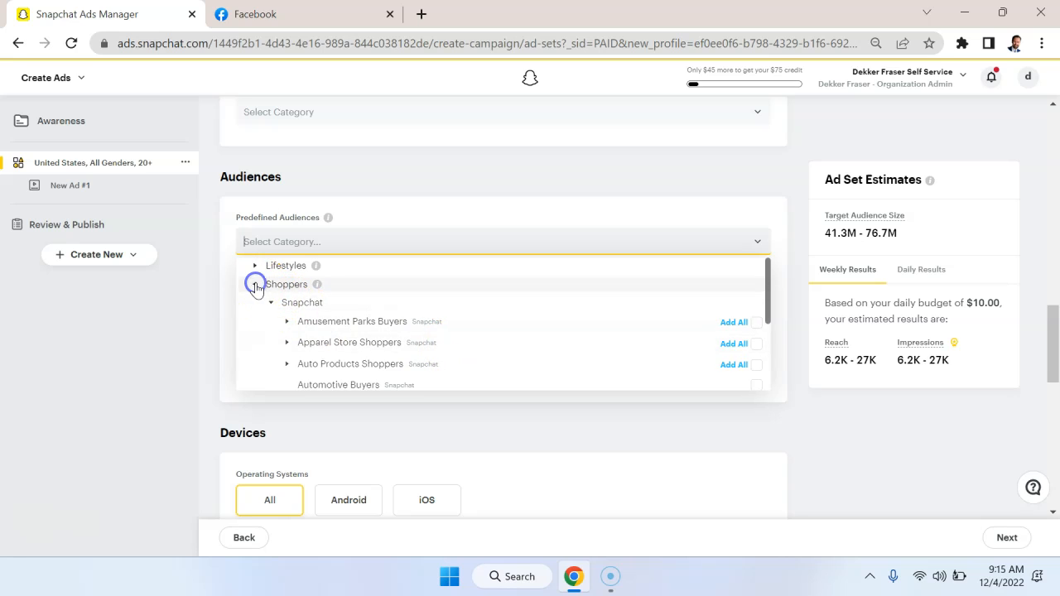
click(254, 284)
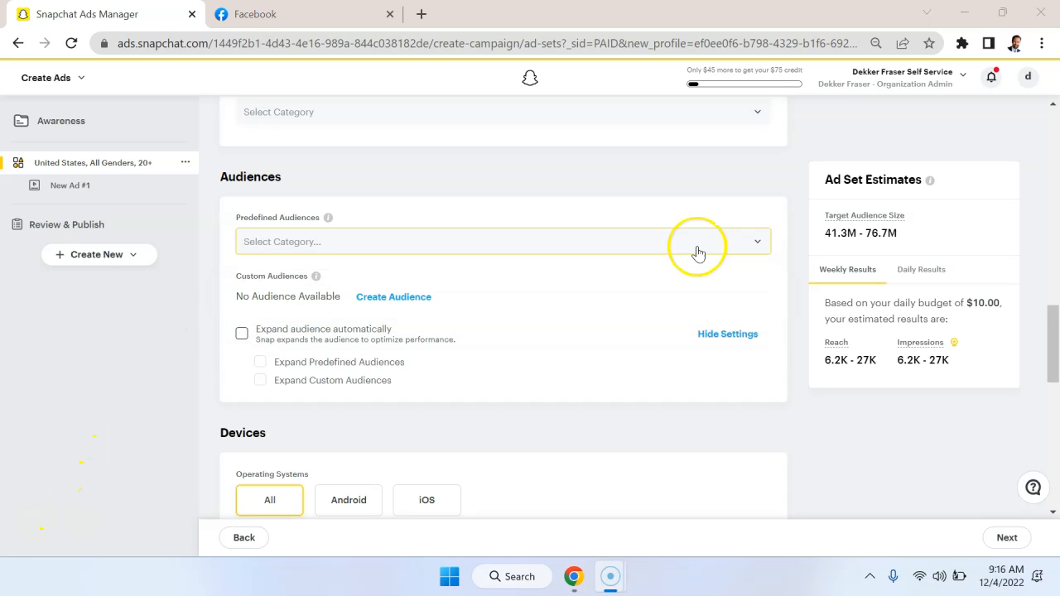
Examine the Lifestyles audiences under Predefined Audiences, from Adventure Seekers through Women's Lifestyle, without selecting any.
click(698, 248)
click(255, 266)
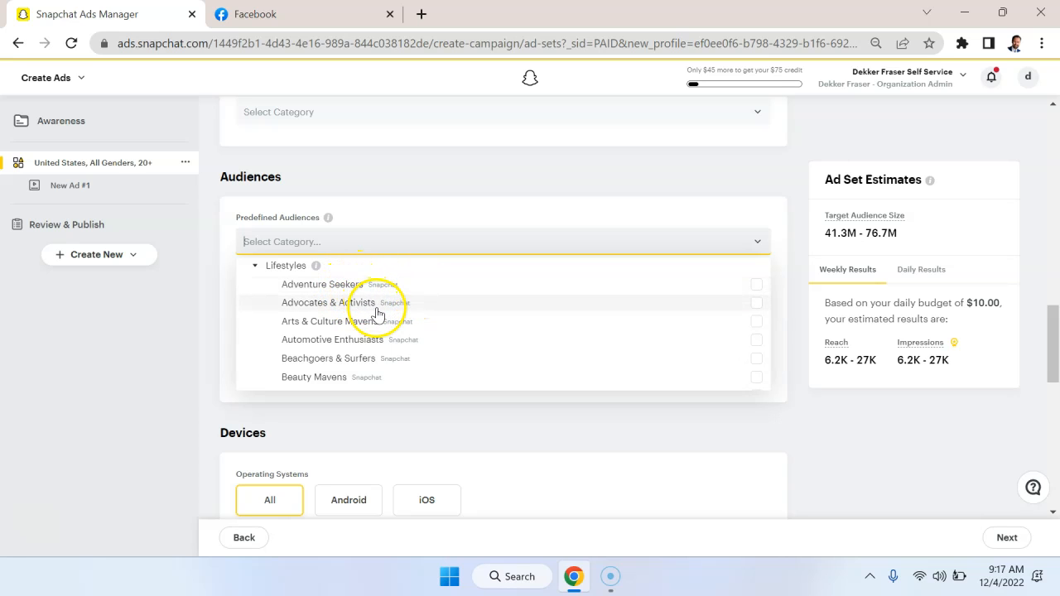
scroll(379, 314, down, 1)
scroll(430, 320, down, 3)
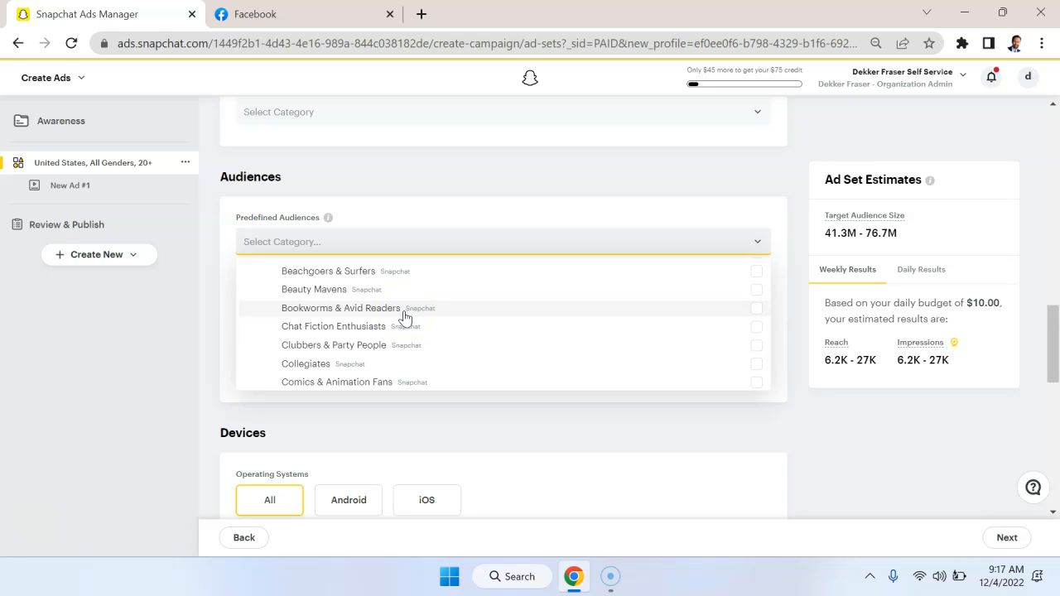
scroll(404, 316, down, 1)
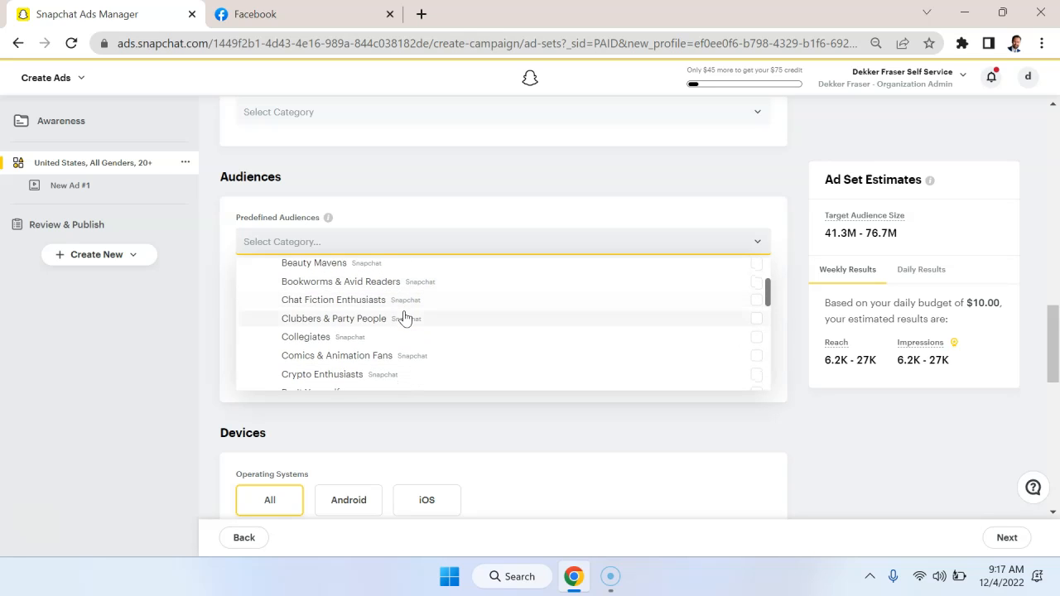
scroll(400, 326, down, 4)
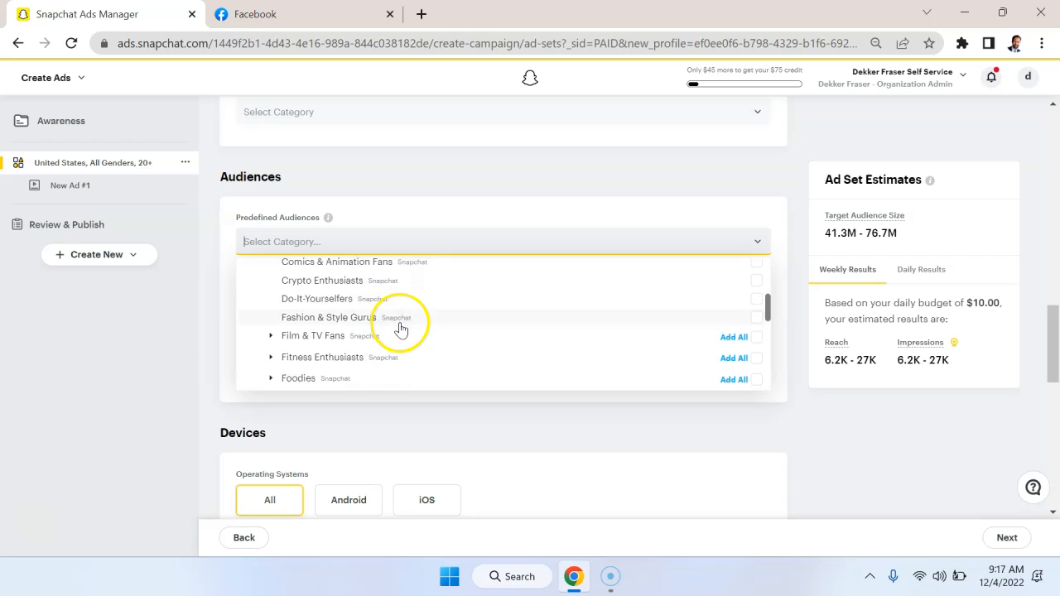
scroll(368, 305, up, 3)
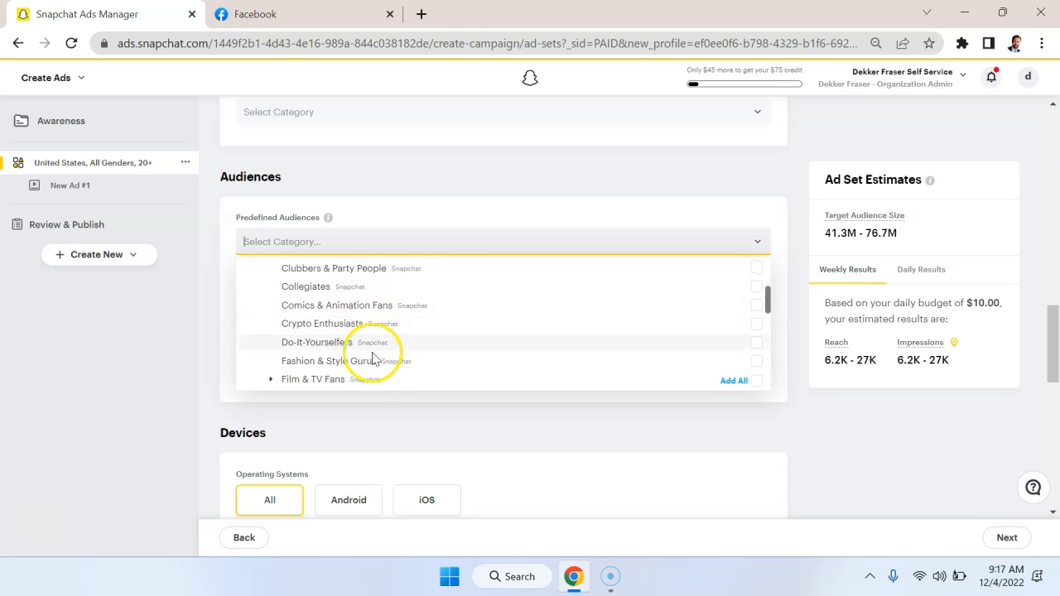
scroll(393, 358, down, 3)
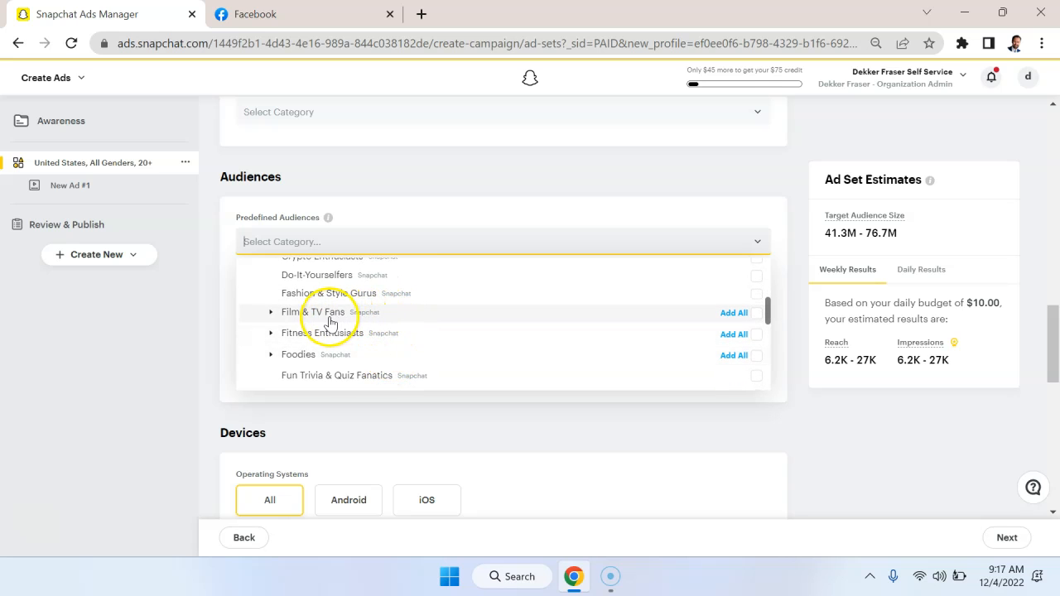
scroll(403, 339, down, 4)
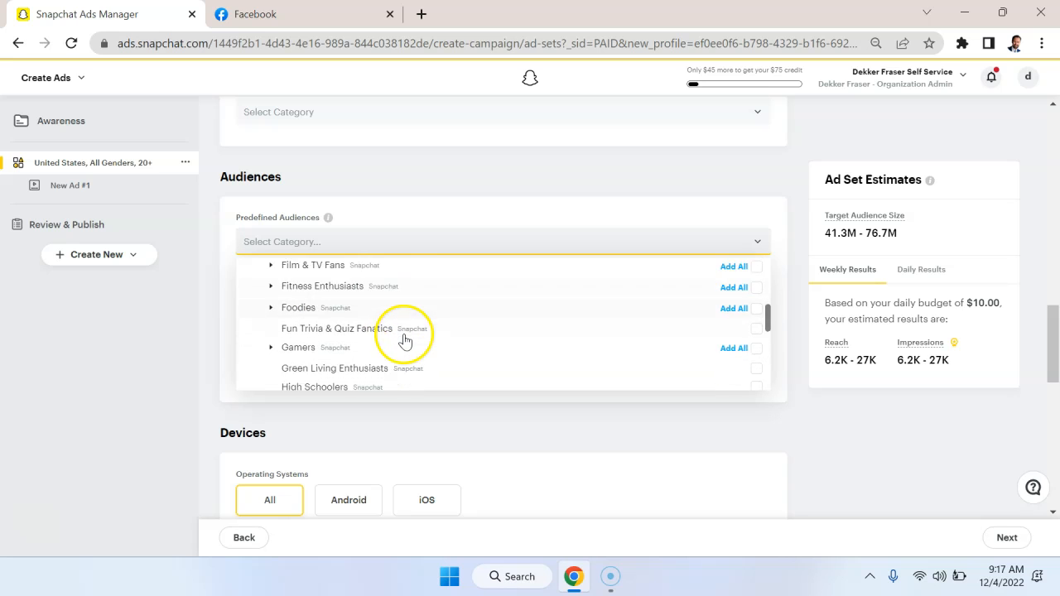
scroll(404, 340, down, 5)
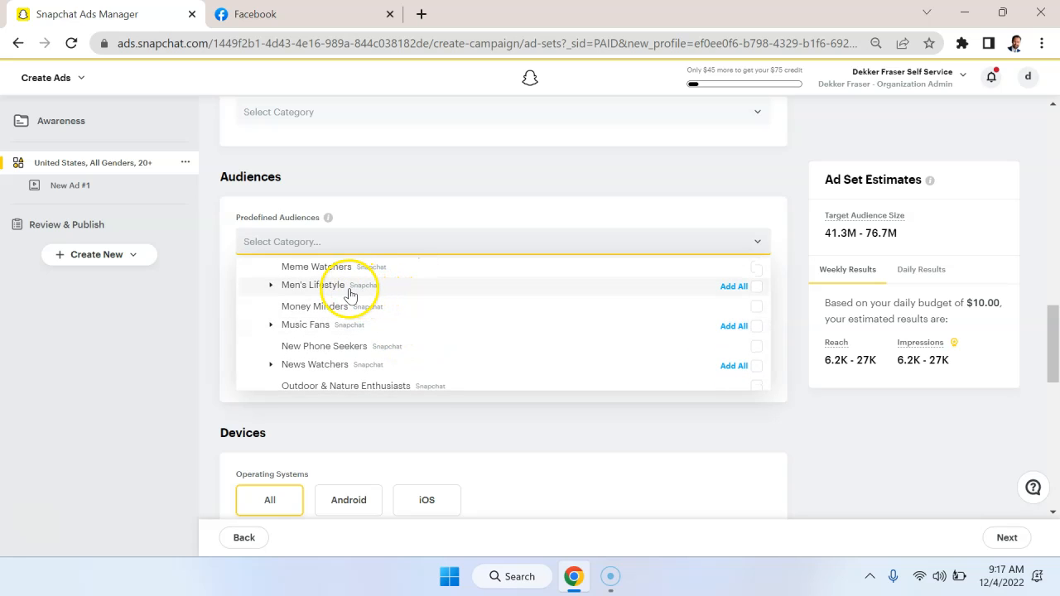
scroll(379, 331, down, 7)
scroll(381, 331, down, 2)
scroll(381, 332, down, 1)
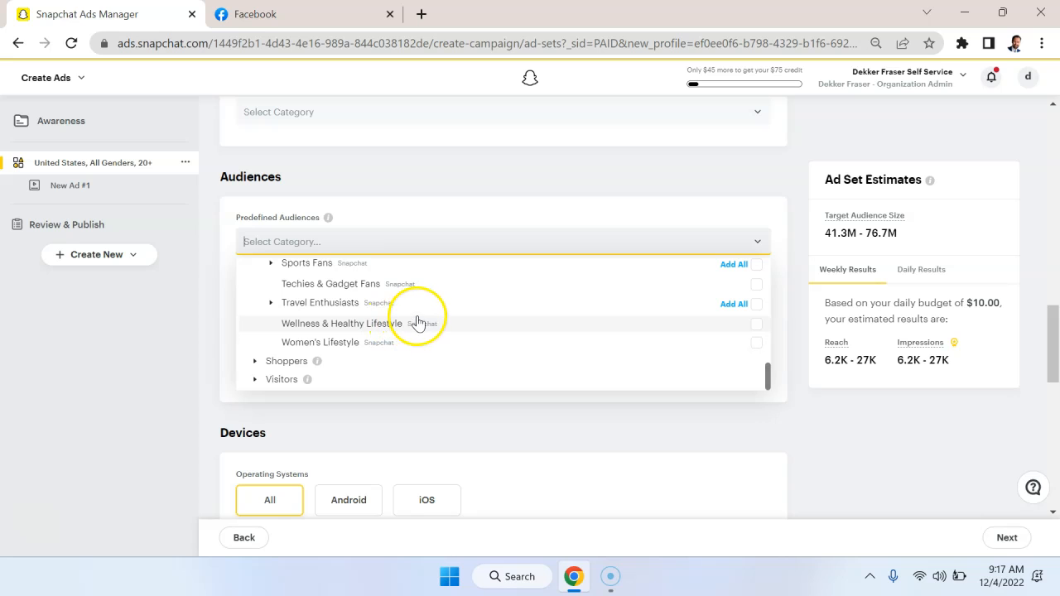
Examine the Visitors audiences under Predefined Audiences, including the Arts & Entertainment and Grocery & Household subcategories, down to Travel.
click(462, 258)
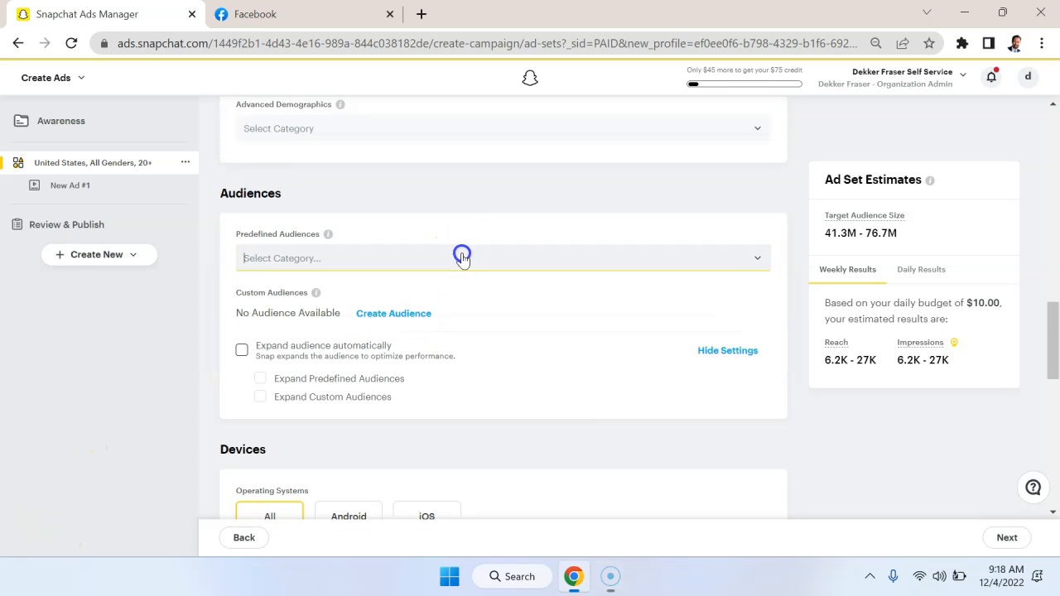
scroll(348, 358, down, 1)
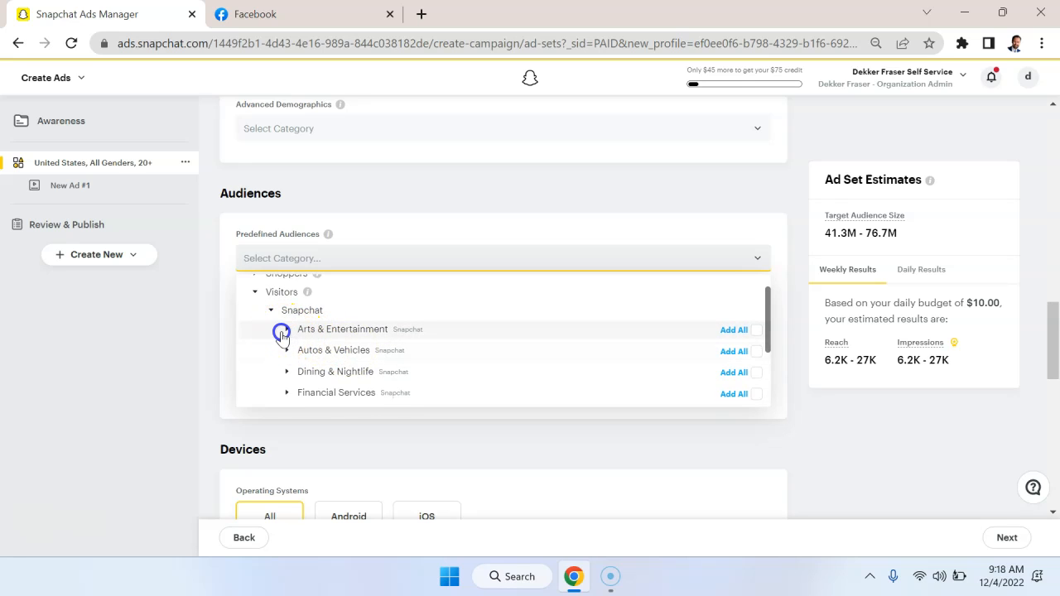
click(283, 331)
click(284, 331)
click(287, 354)
scroll(354, 362, down, 1)
scroll(354, 352, down, 1)
click(287, 340)
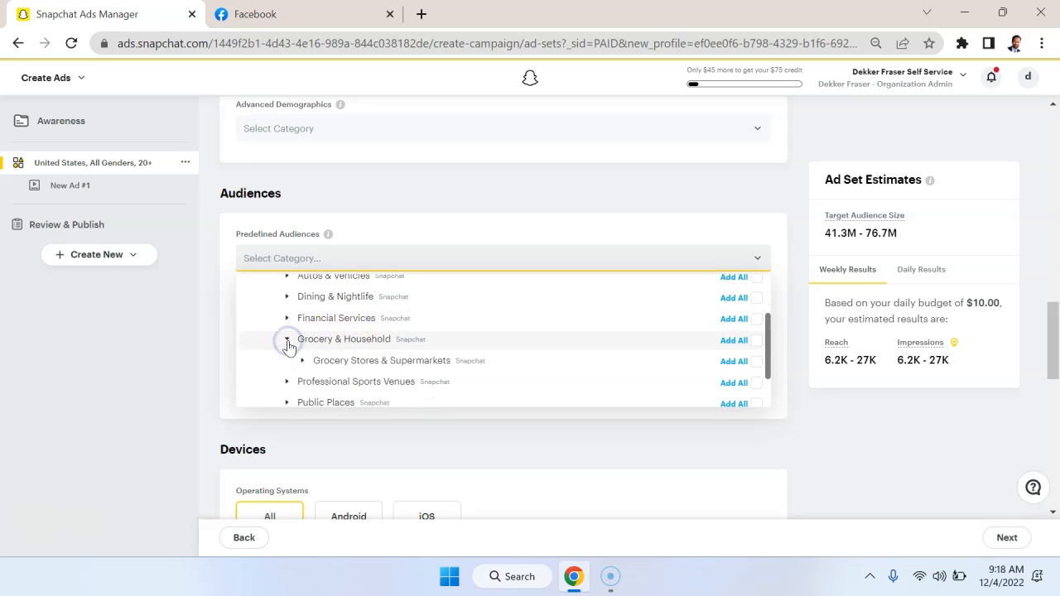
scroll(369, 360, down, 1)
click(286, 358)
scroll(406, 371, down, 2)
scroll(439, 350, down, 5)
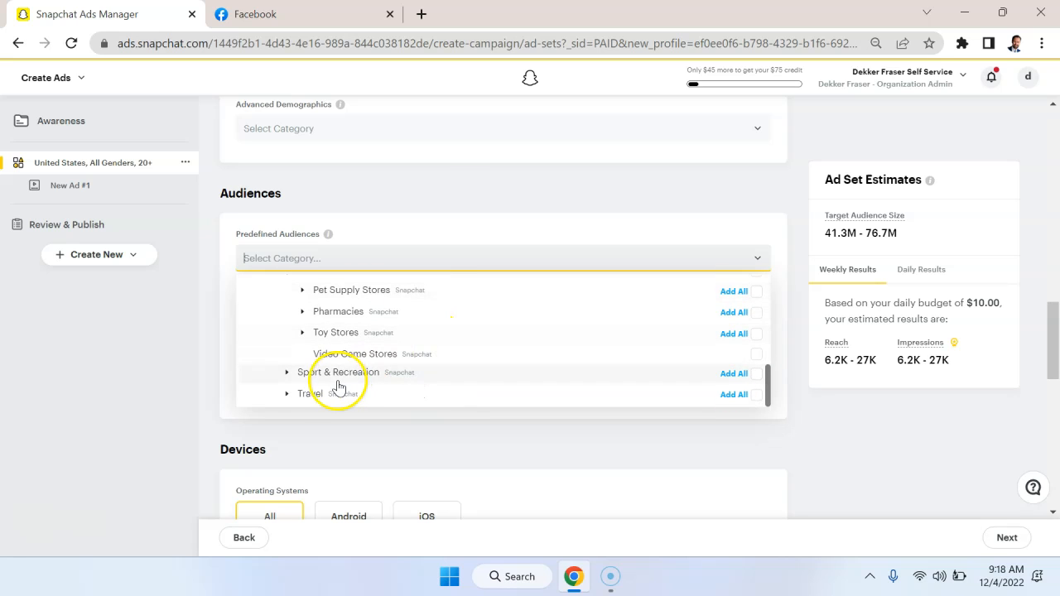
Examine the Travel visitors audiences under Predefined Audiences, including the Theme Parks subcategory, and close the list without selecting any.
click(285, 394)
scroll(487, 373, down, 1)
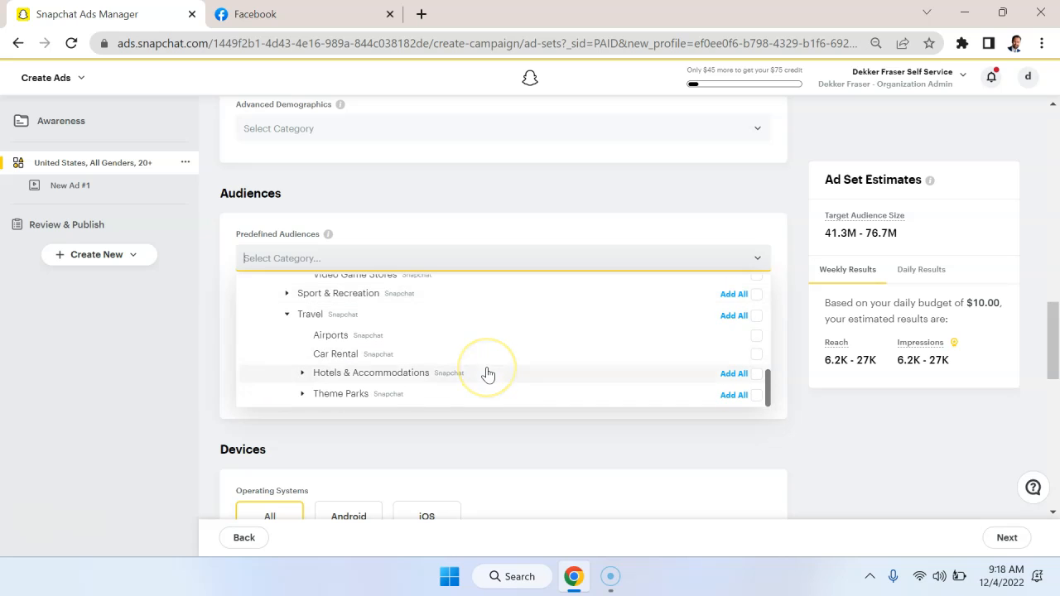
click(303, 394)
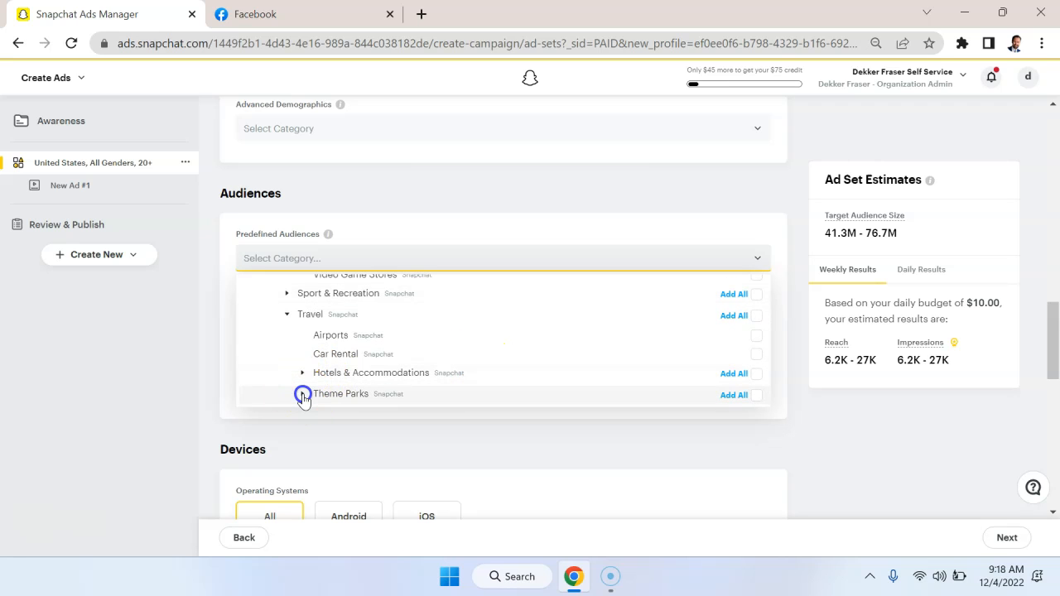
scroll(525, 329, up, 5)
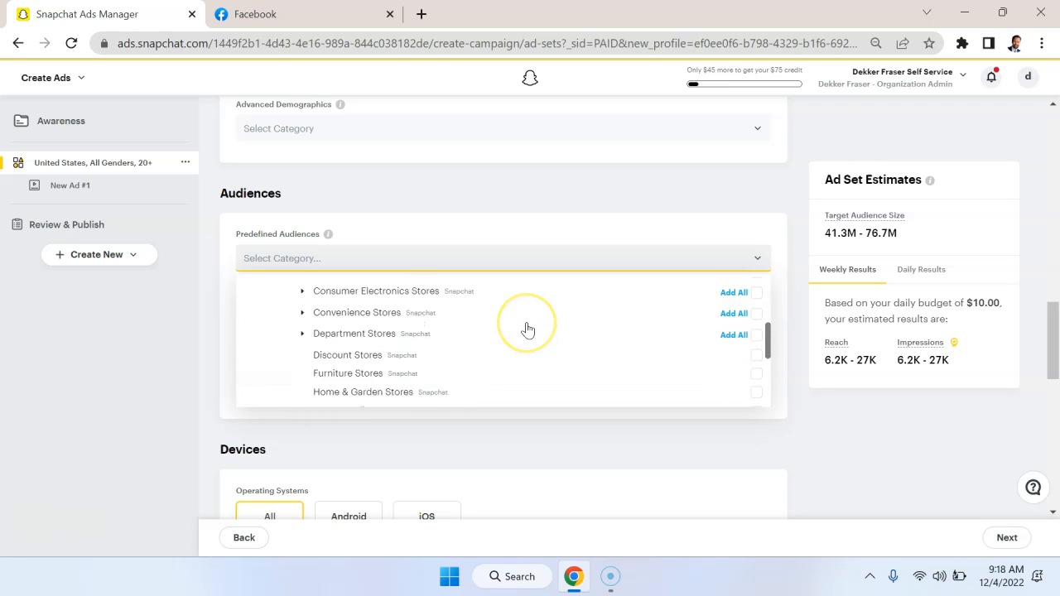
scroll(527, 330, up, 2)
scroll(528, 332, down, 8)
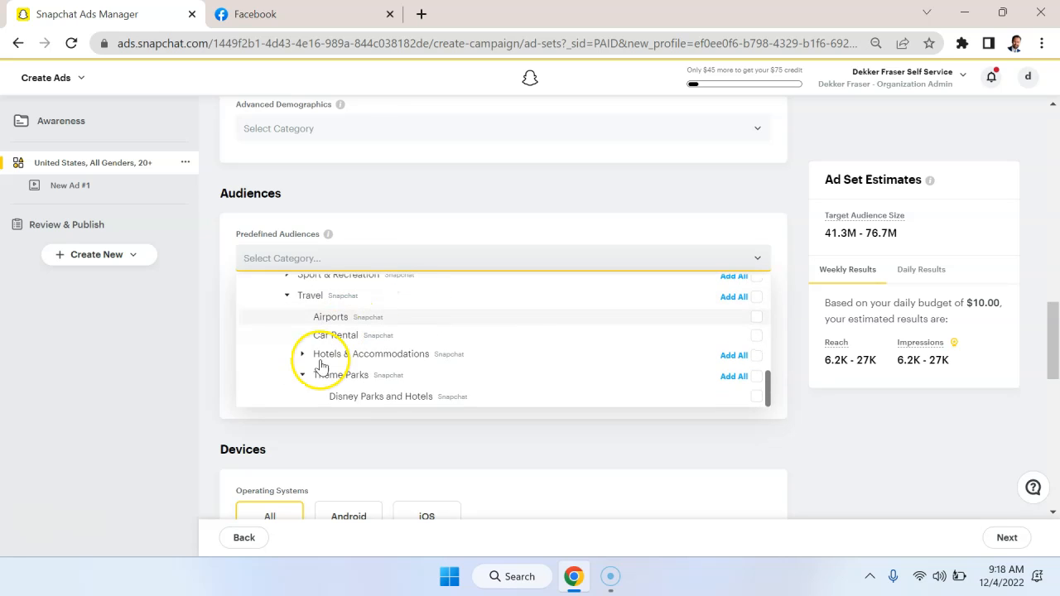
click(557, 211)
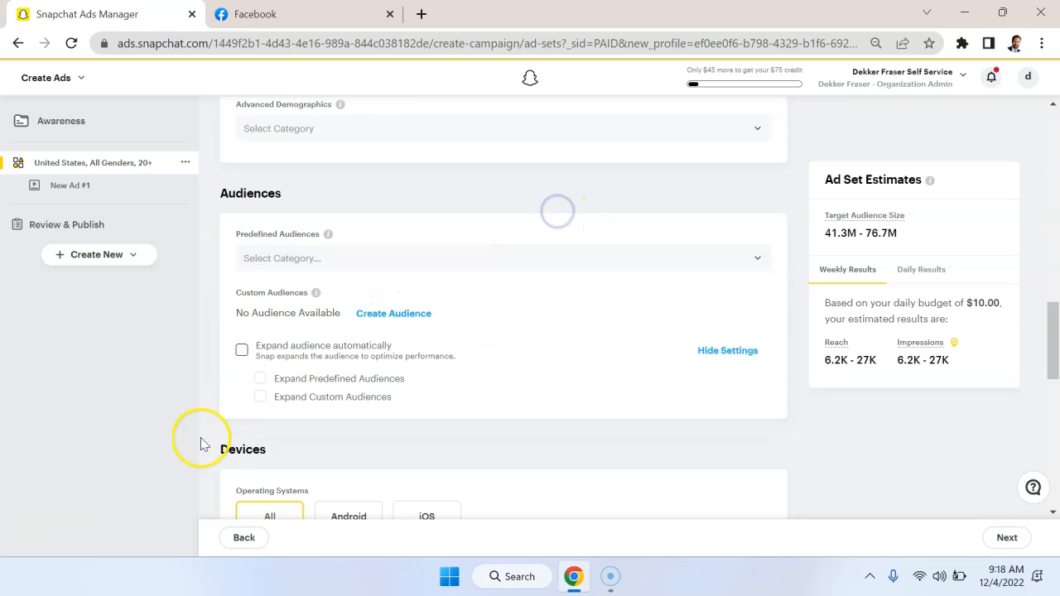
Review the demographics and audience settings against the Target Audience Size explanation in the Ad Set Estimates.
scroll(768, 201, up, 1)
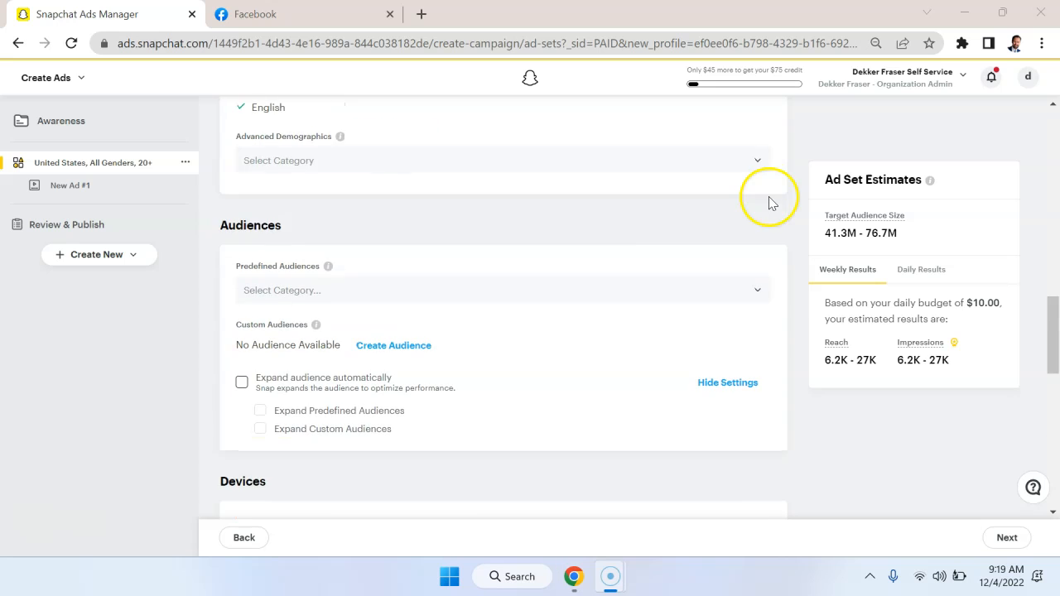
scroll(676, 247, up, 3)
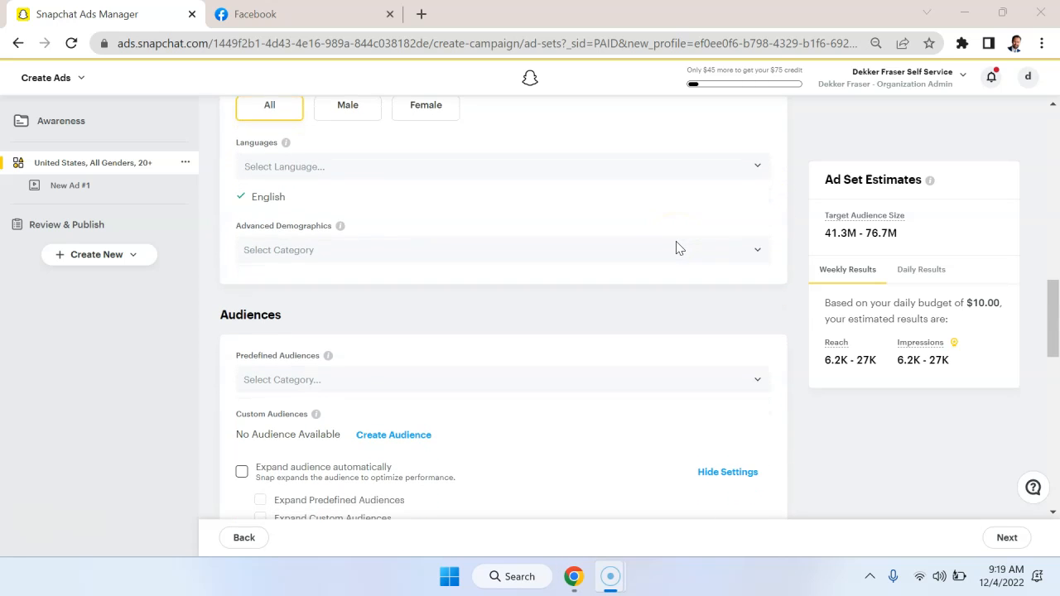
mouse_move(906, 229)
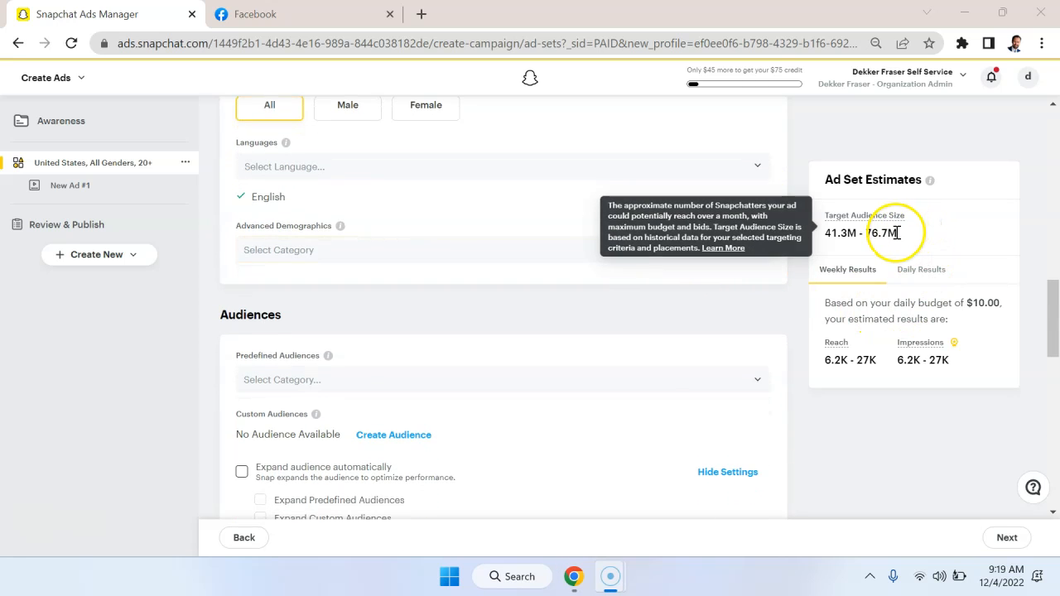
click(991, 231)
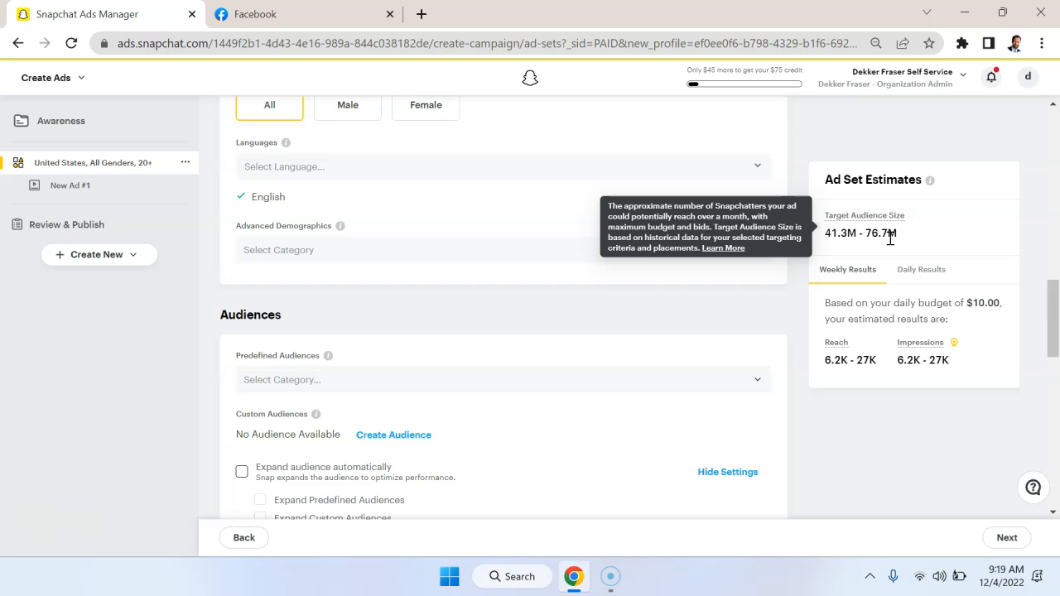
scroll(545, 367, down, 4)
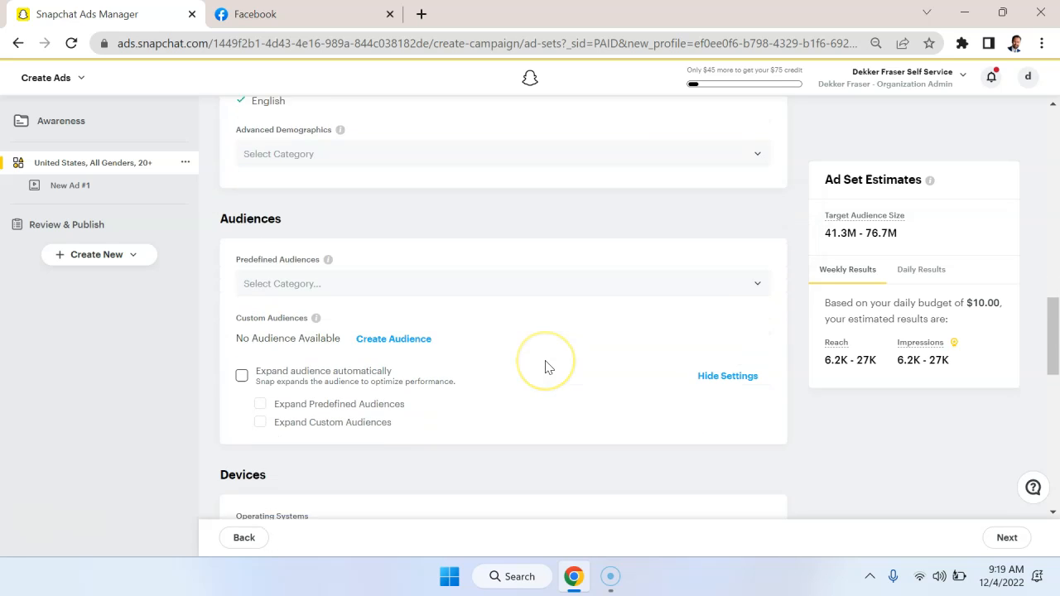
Examine the Devices targeting options, including the available Device Makes and Carriers, without selecting any.
scroll(547, 364, down, 2)
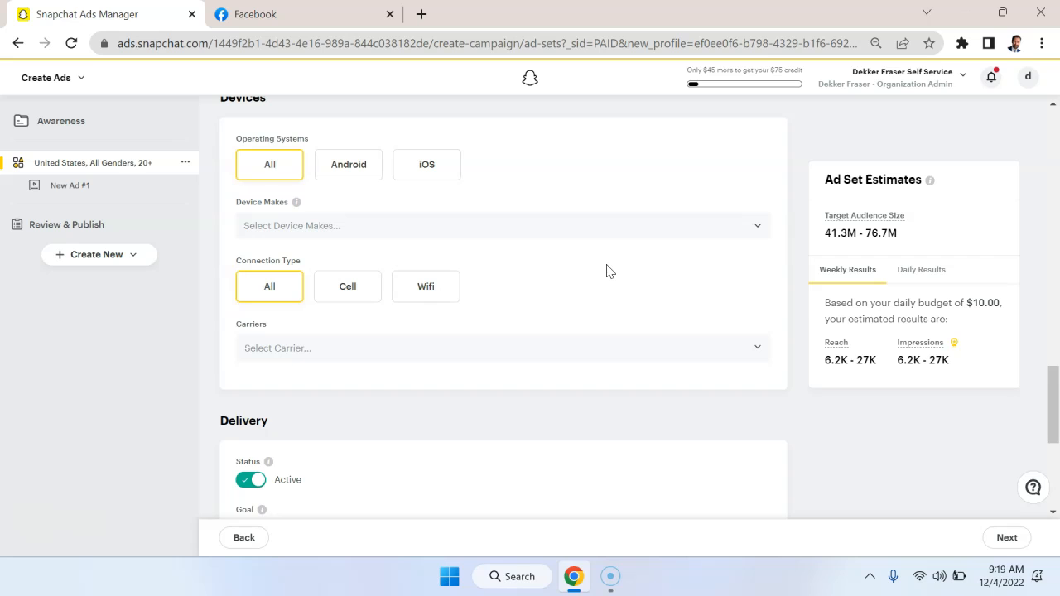
scroll(611, 271, down, 1)
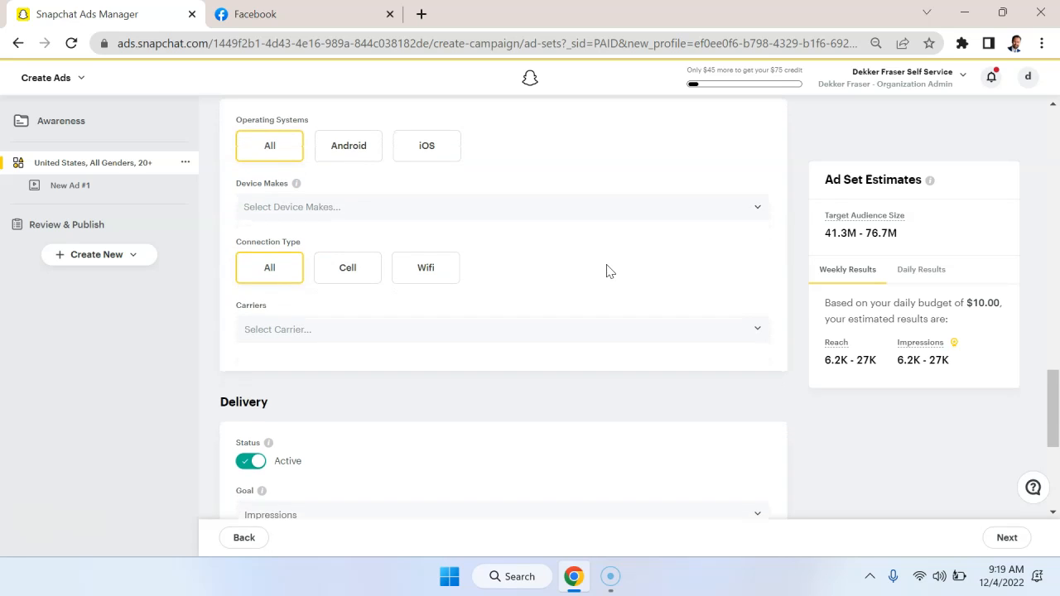
scroll(610, 271, up, 1)
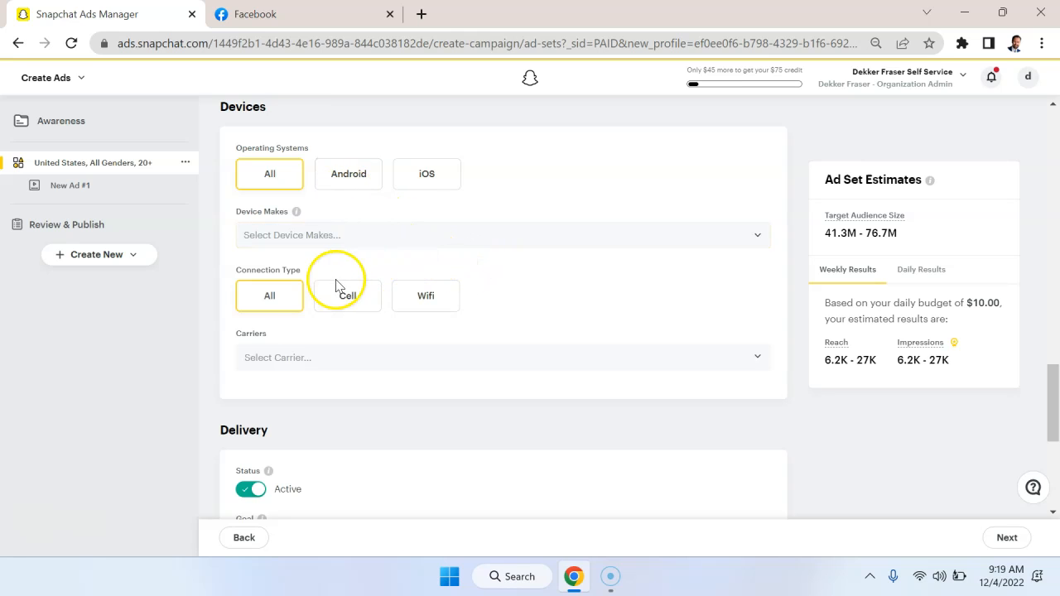
click(332, 237)
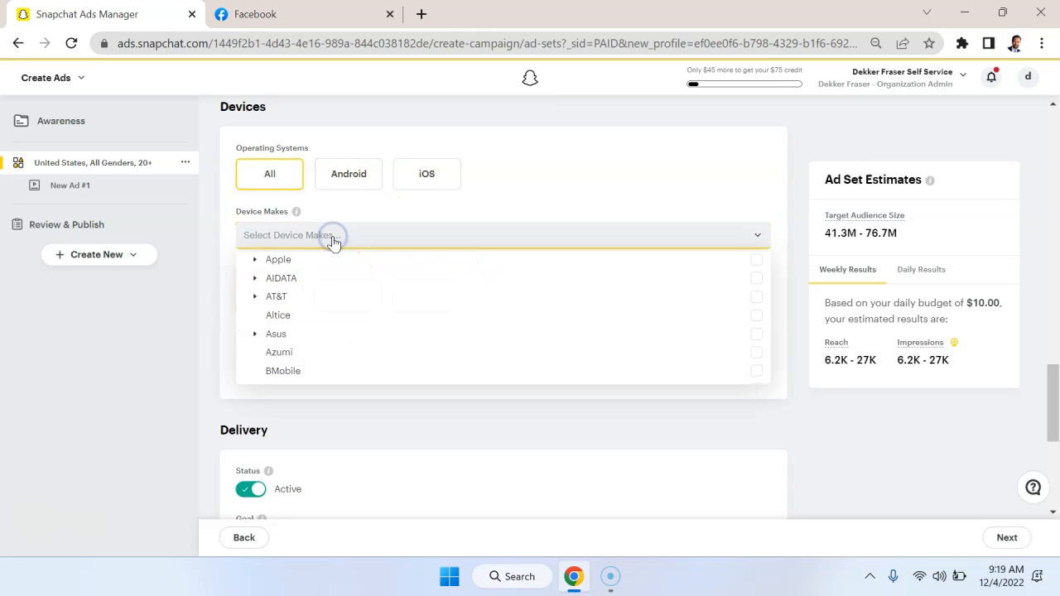
click(808, 157)
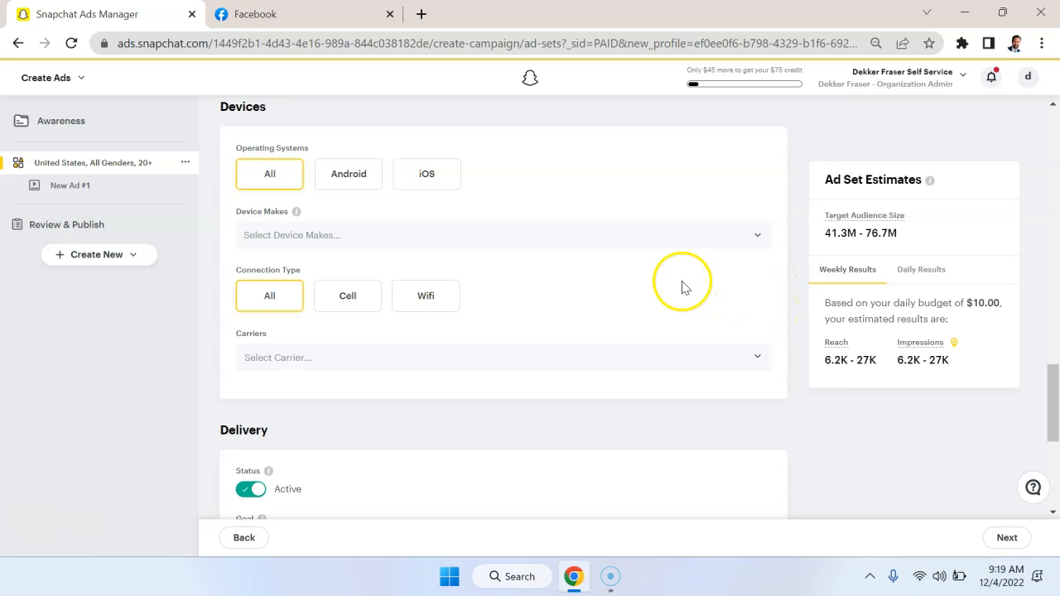
click(478, 350)
right_click(478, 350)
click(804, 332)
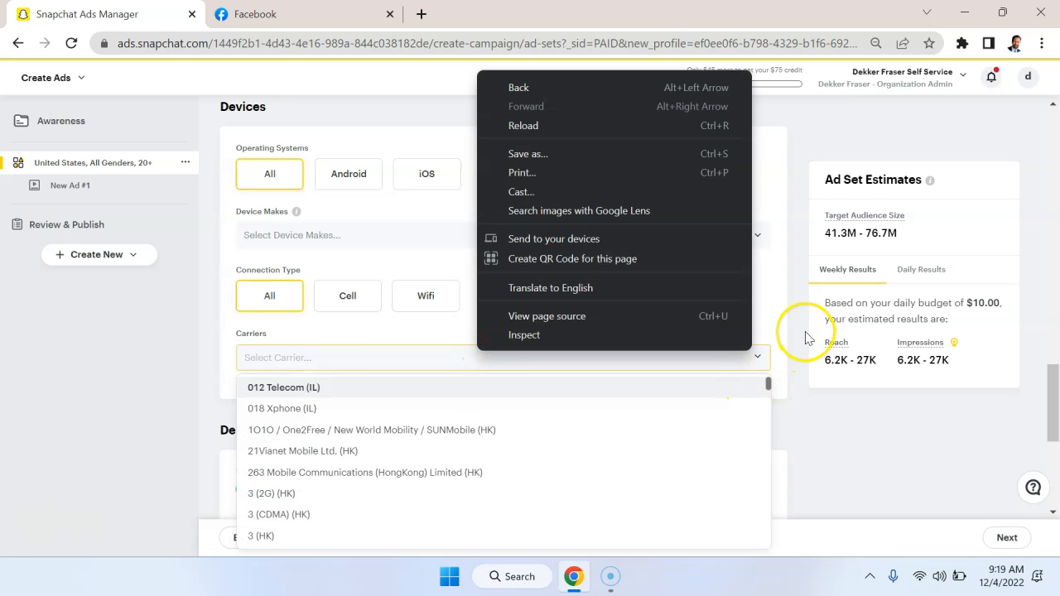
Examine the Delivery goals Impressions, Swipe Up, Share and Story Opens with their available ad formats, keeping the goal on Impressions.
scroll(792, 334, down, 3)
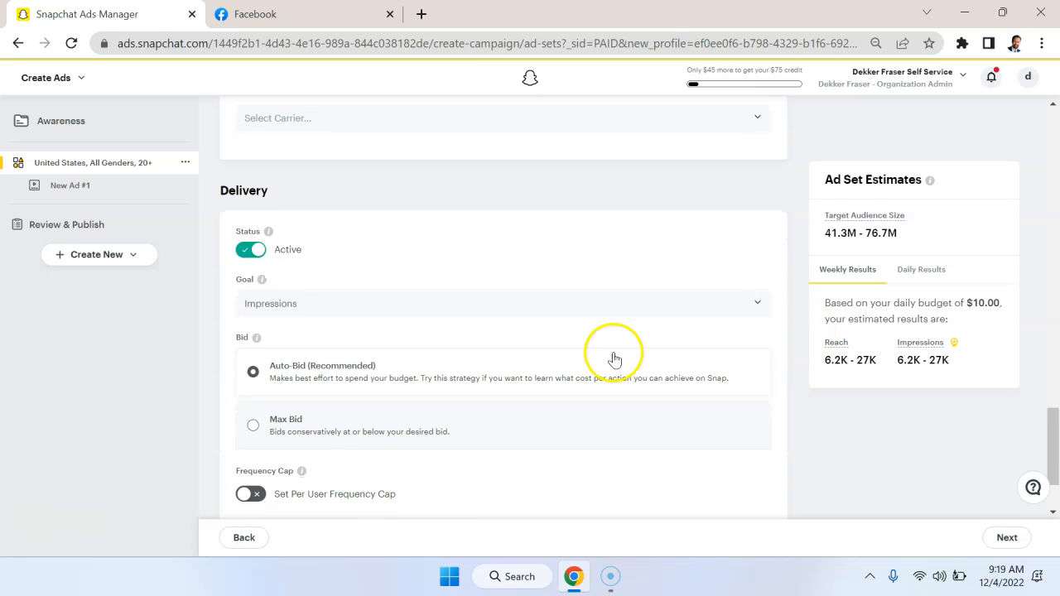
scroll(591, 307, down, 1)
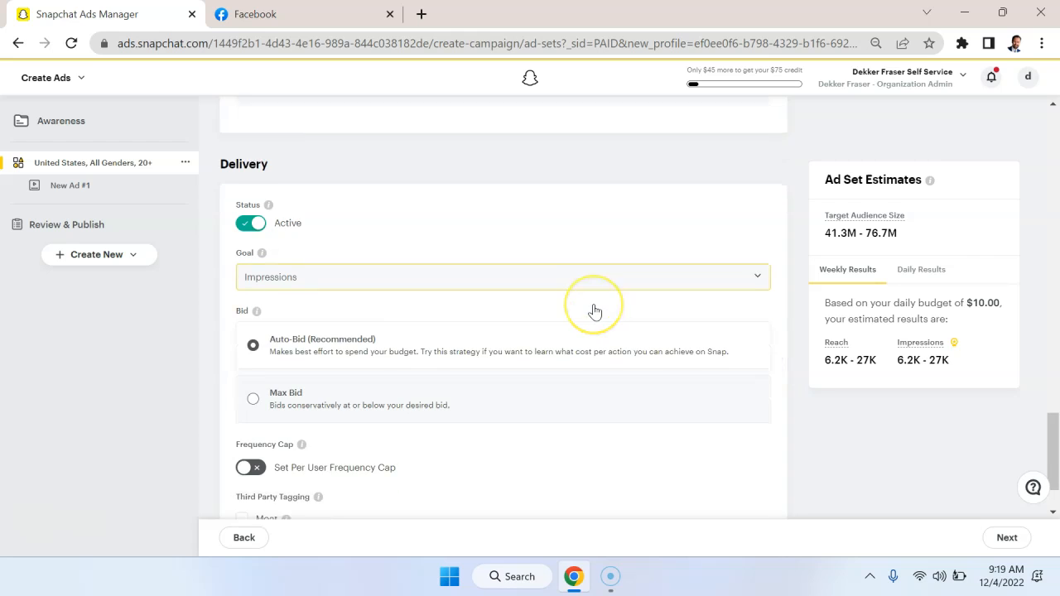
click(558, 229)
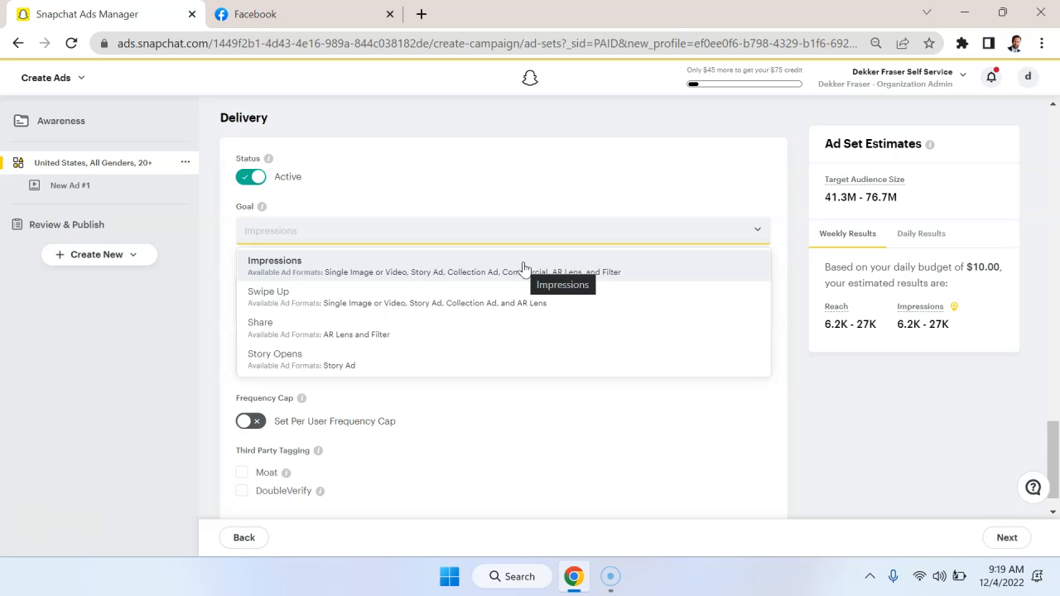
click(471, 306)
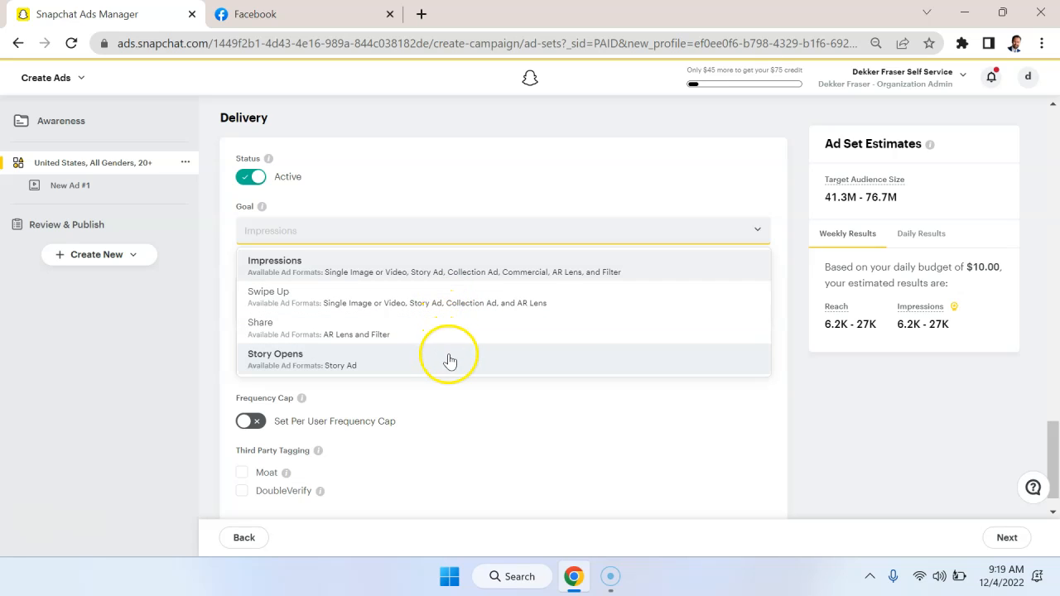
click(864, 420)
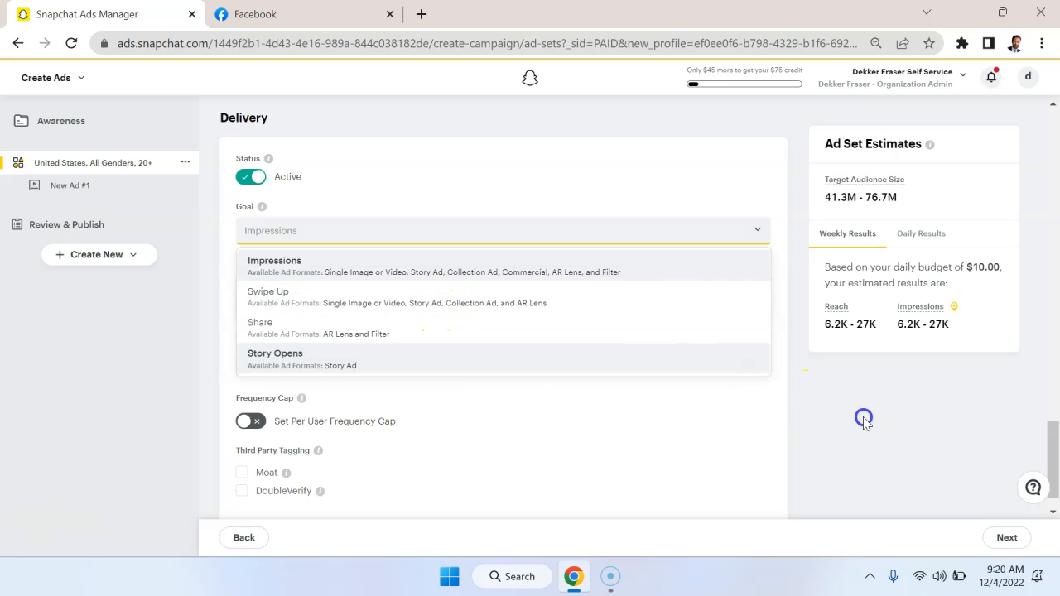
click(755, 231)
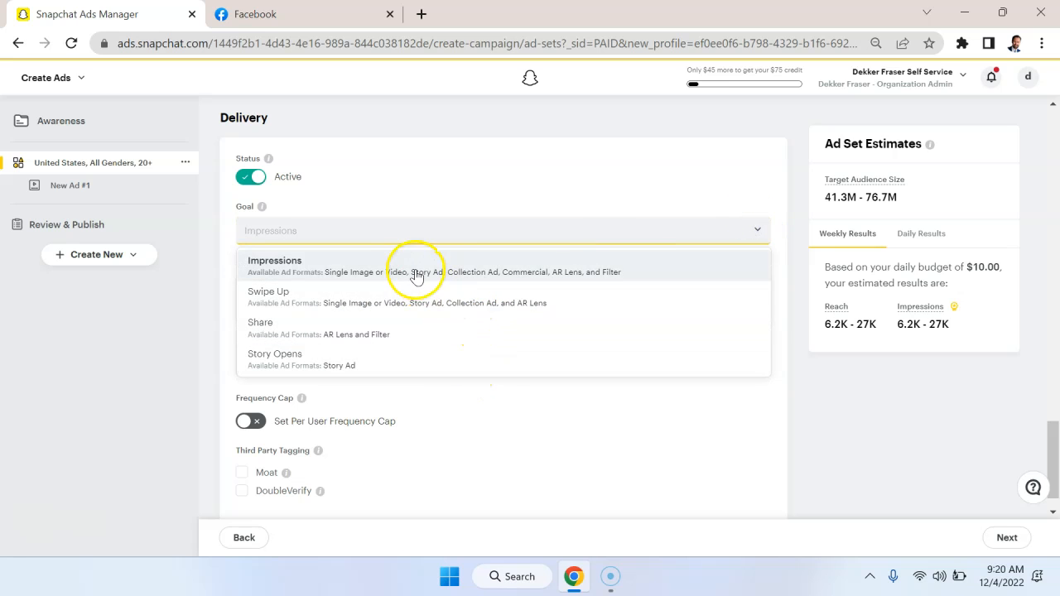
click(853, 404)
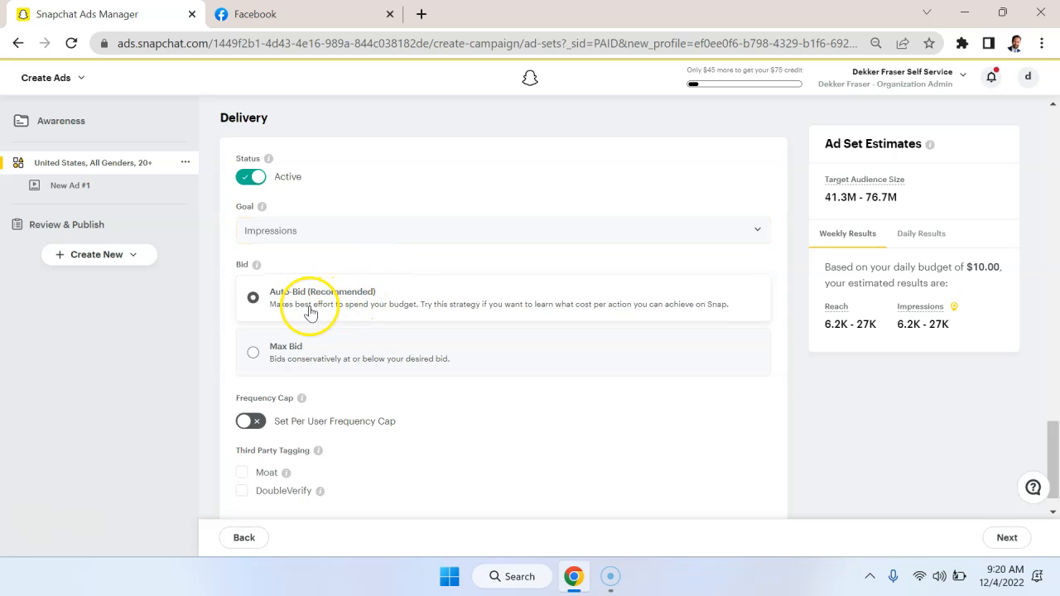
Look at the Max Bid option with its suggested bids per ad format, and return the bid strategy to Auto-Bid.
click(297, 356)
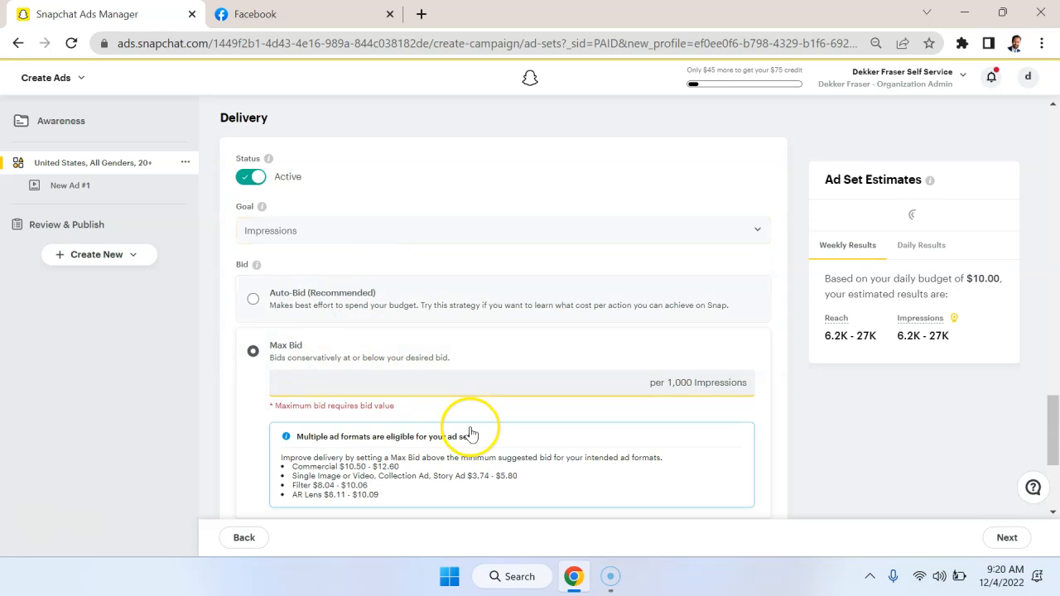
scroll(469, 430, down, 1)
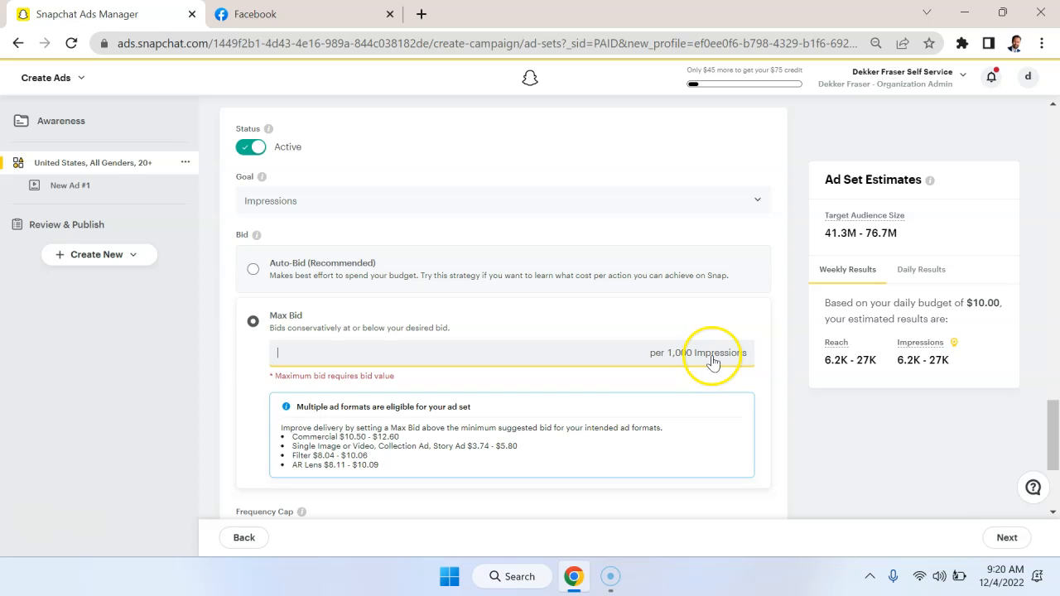
click(262, 282)
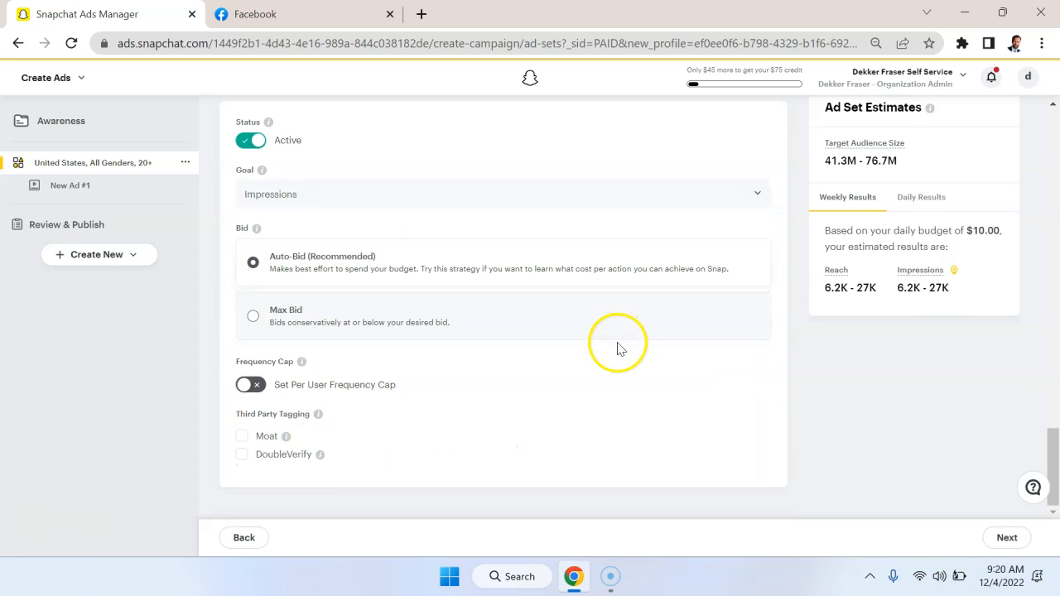
Enable the per-user frequency cap and set it to 1 maximum impression per 14 days.
click(252, 386)
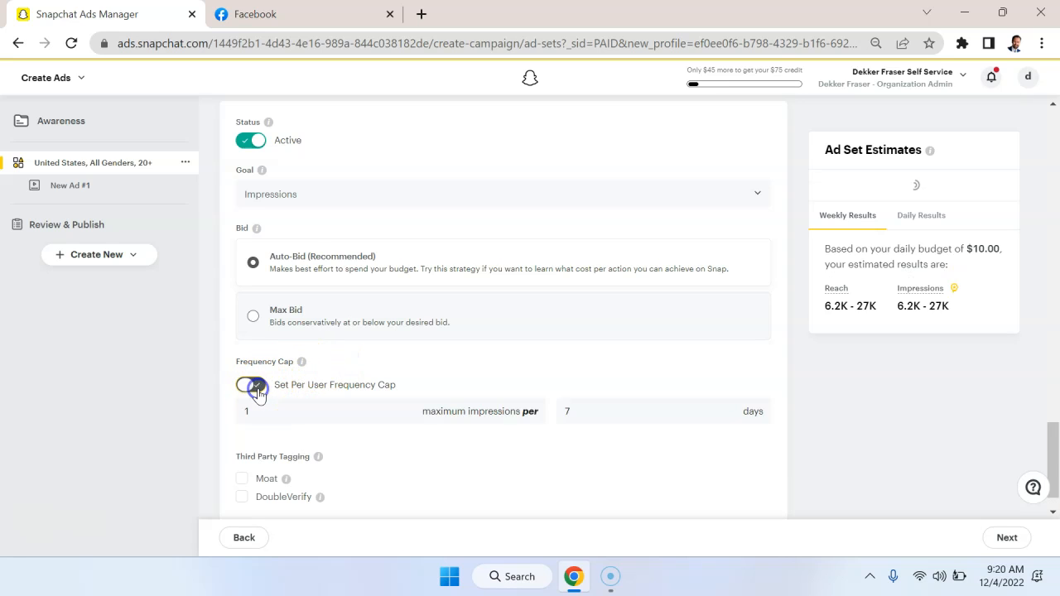
scroll(525, 398, down, 1)
click(680, 370)
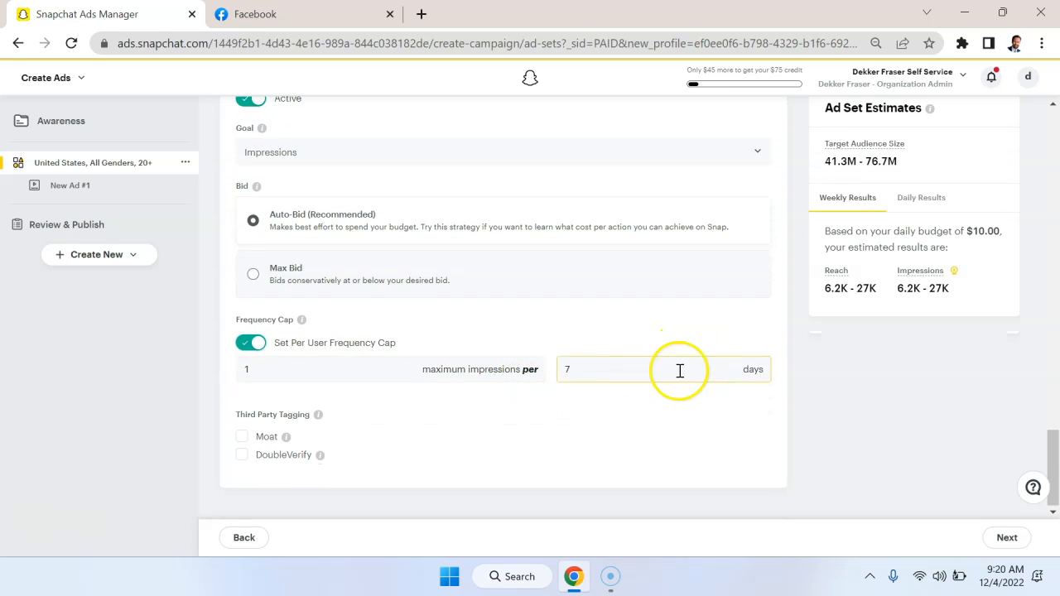
click(610, 365)
click(740, 372)
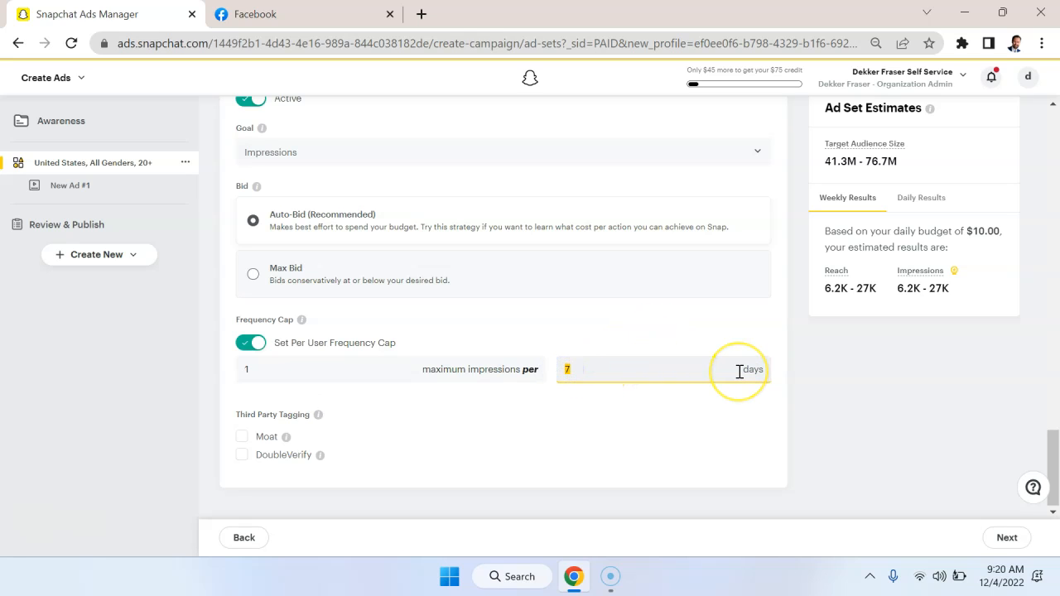
click(840, 436)
click(692, 440)
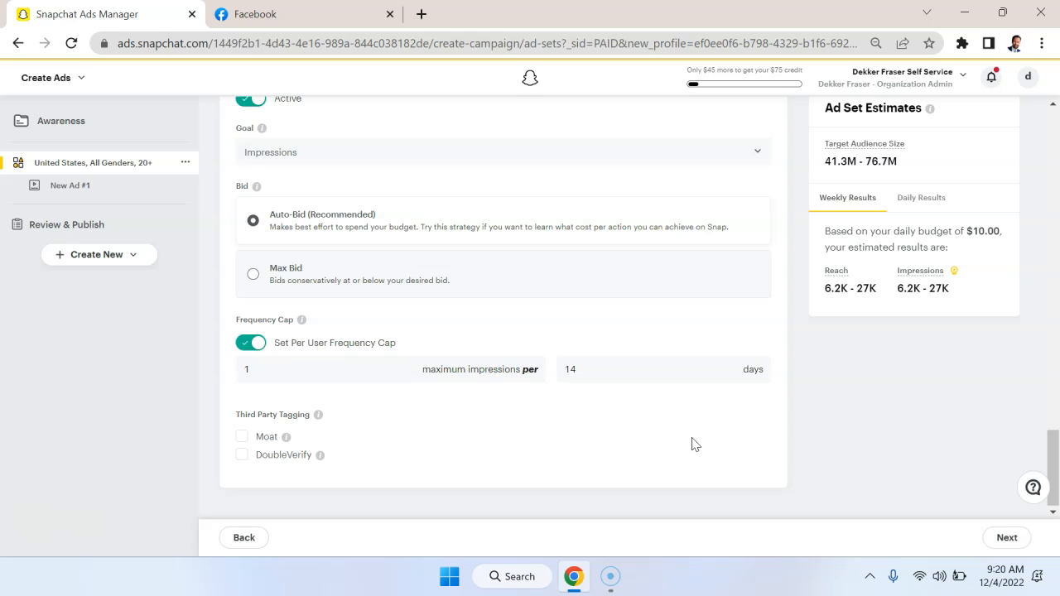
drag(599, 372, 542, 375)
click(627, 325)
Continue to the ad details, compare the Story Ad, Collection Ad and Commercial formats, and choose Single Image or Video.
click(1006, 538)
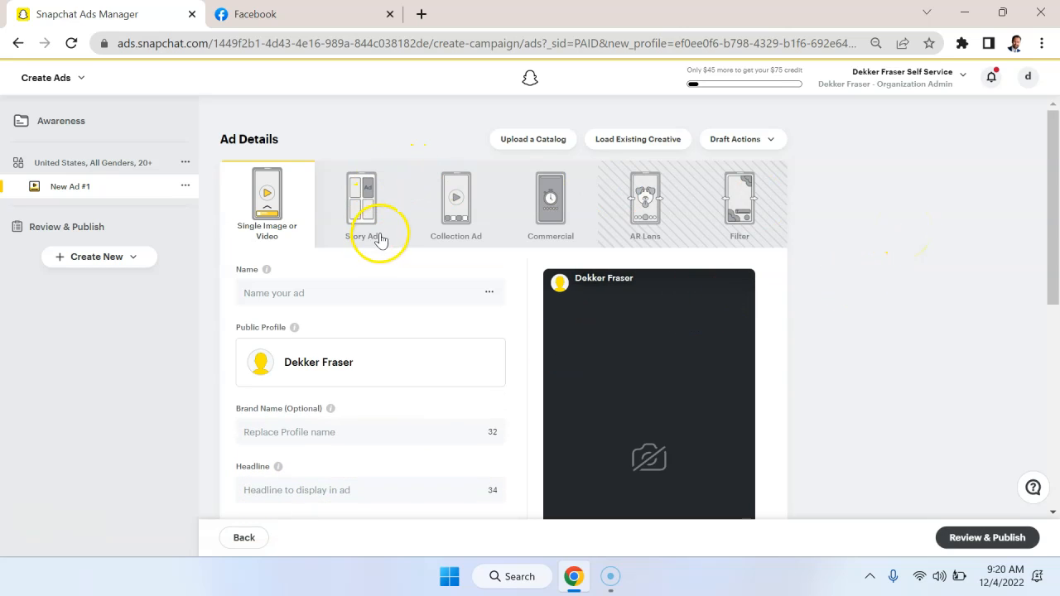
click(363, 216)
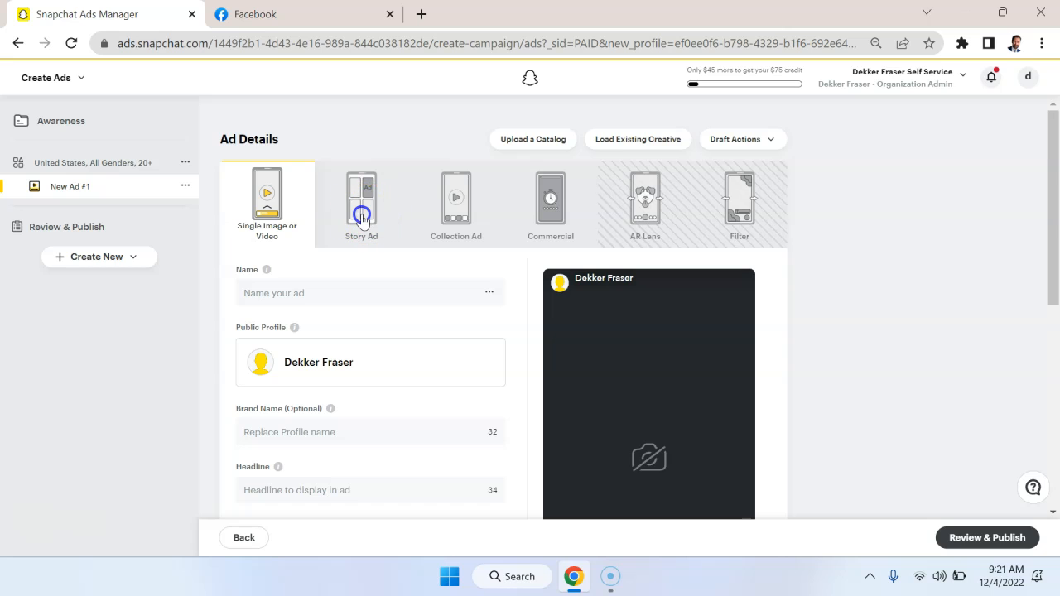
click(469, 229)
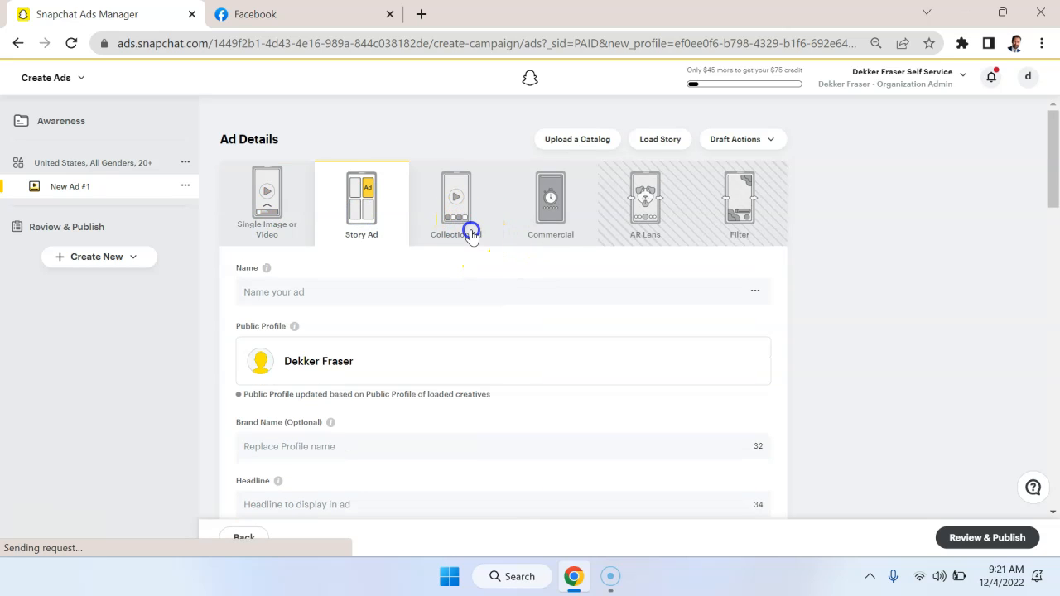
click(554, 231)
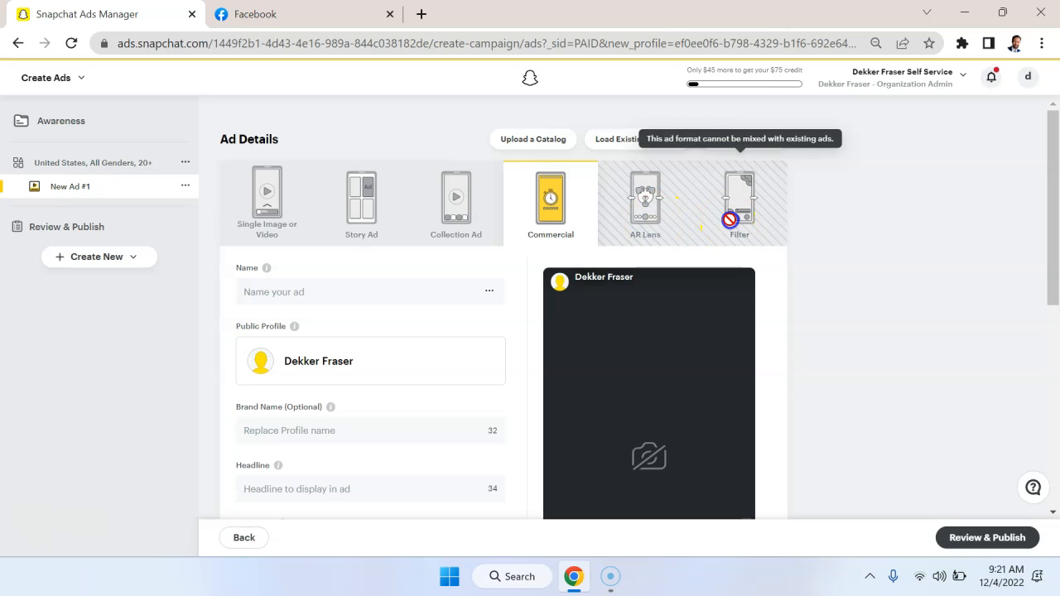
click(282, 232)
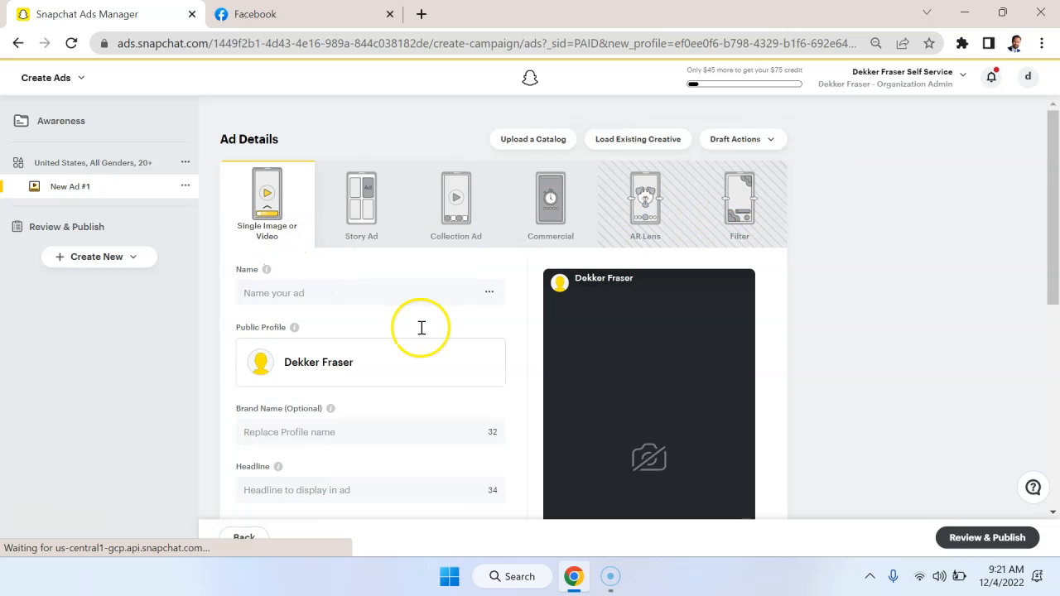
Set the brand name to the advertiser's first name plus "Top Instructor", and the headline to the first name plus "is a top marketing teacher".
scroll(447, 356, down, 1)
click(378, 322)
click(376, 320)
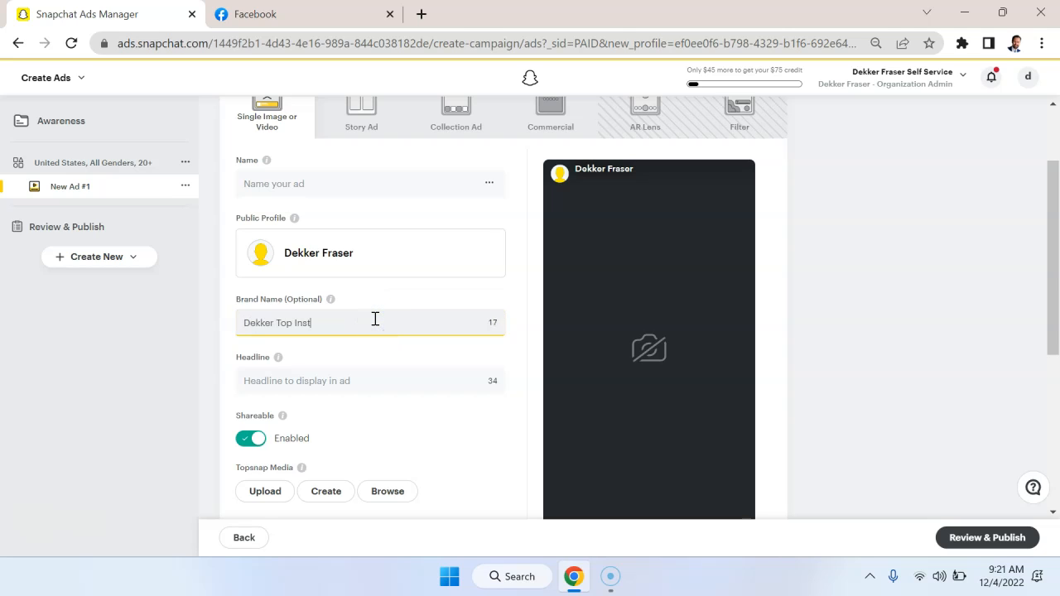
click(333, 380)
text(Dekker is a top marketing te)
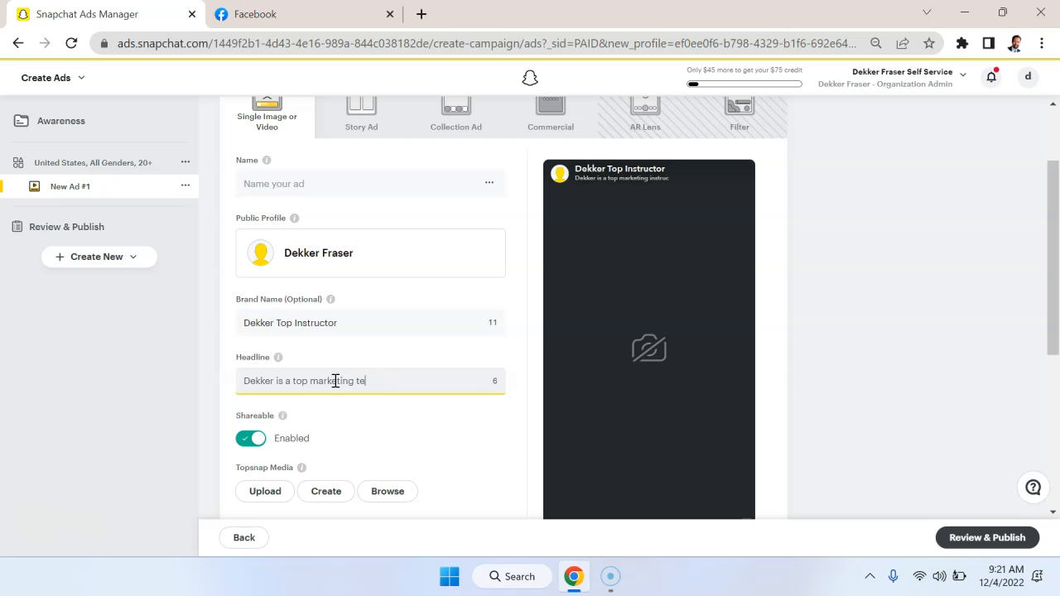
click(467, 408)
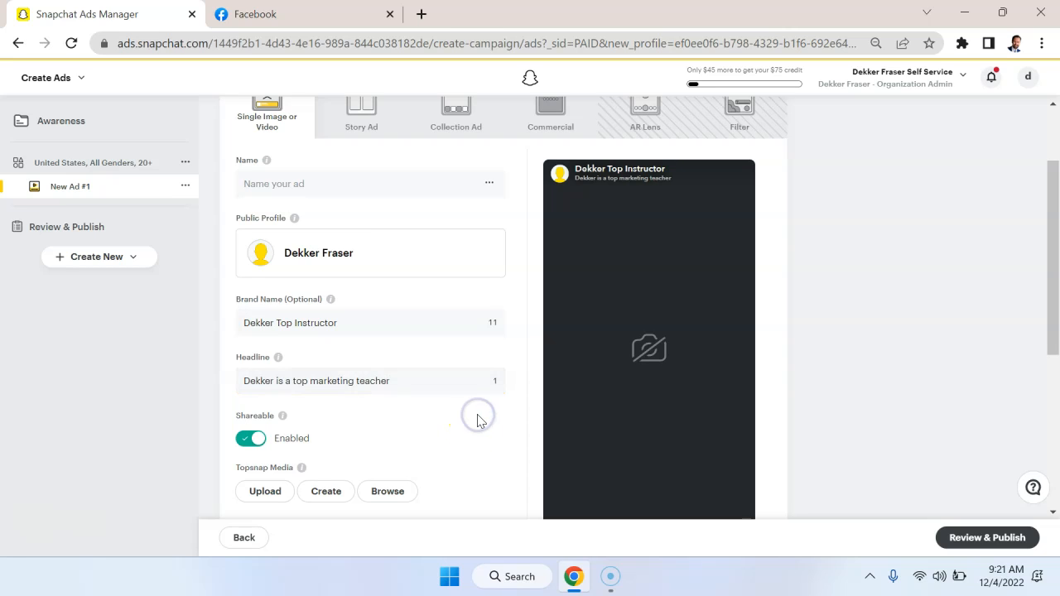
Upload the snapchat image from the Downloads folder as the ad's Topsnap media.
scroll(477, 419, down, 2)
scroll(398, 346, down, 2)
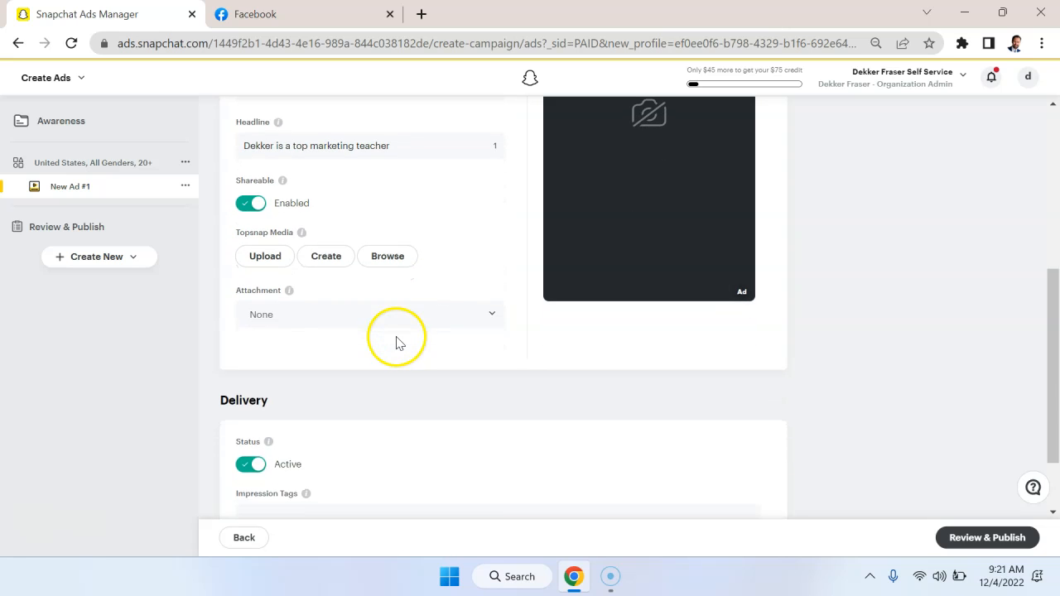
click(396, 323)
click(440, 265)
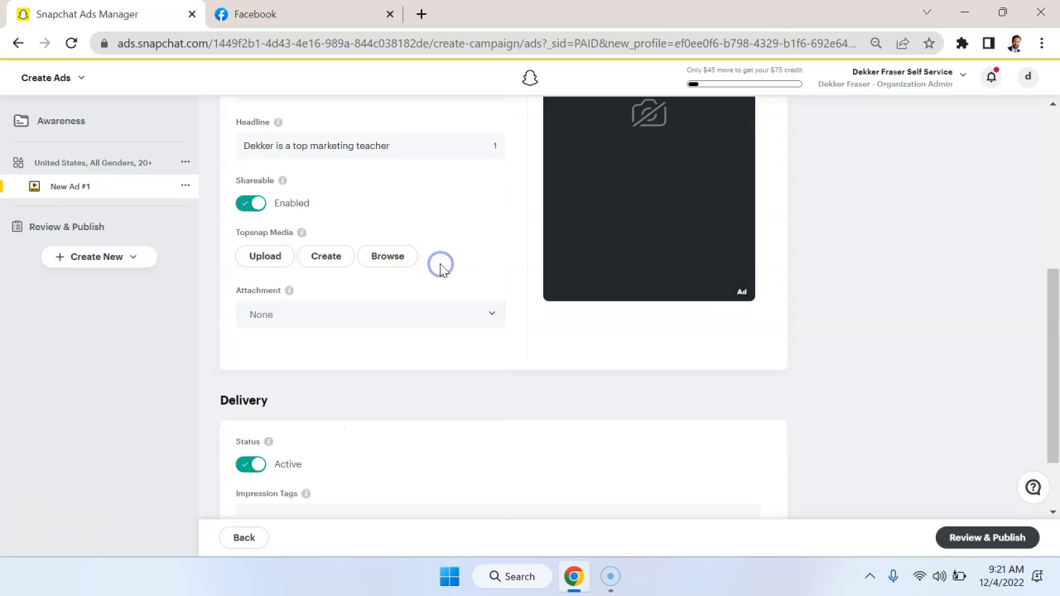
click(281, 258)
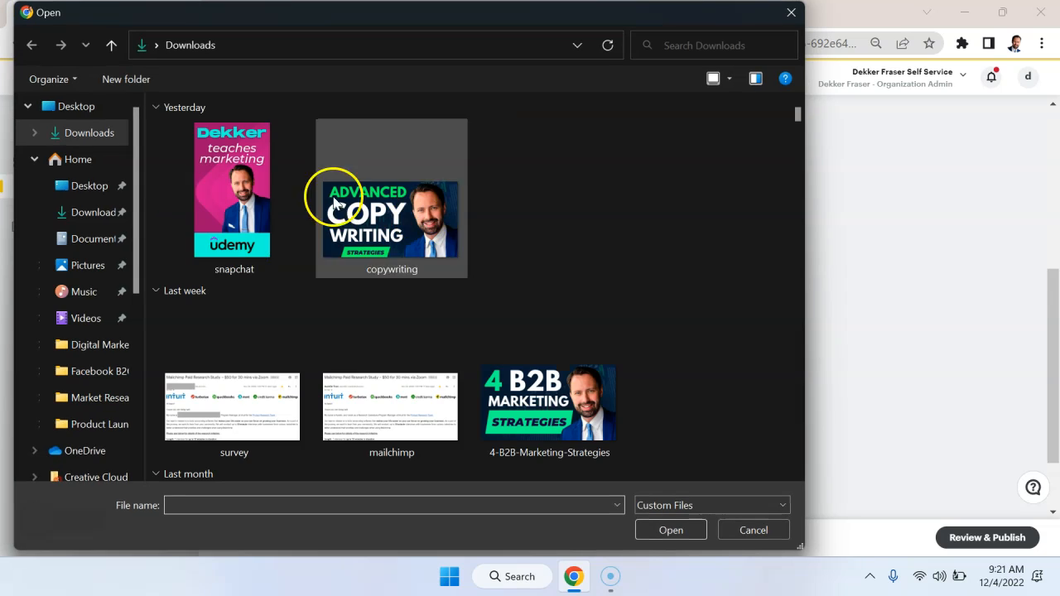
click(222, 204)
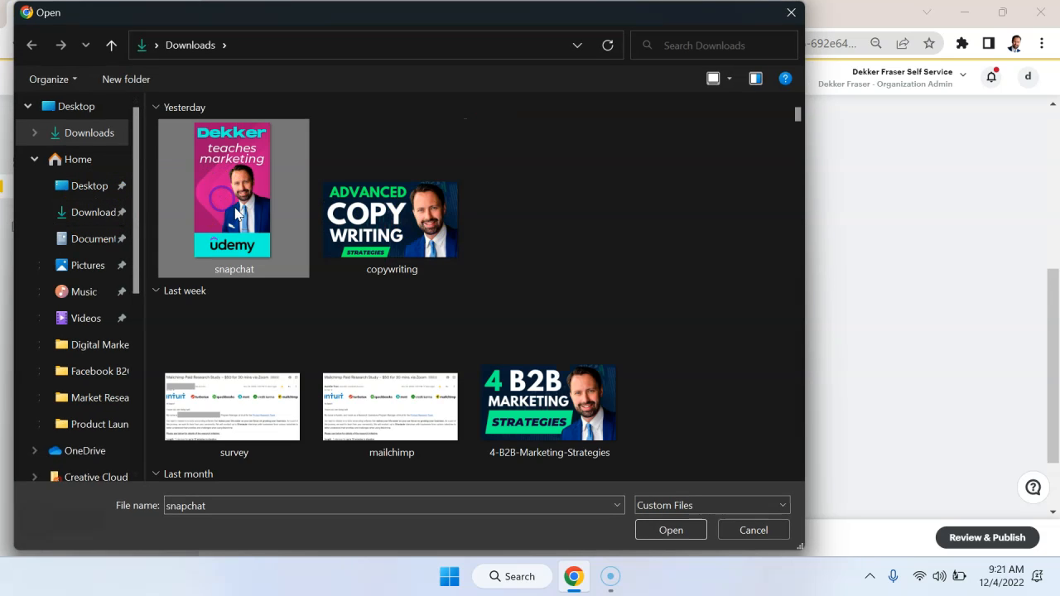
double_click(254, 220)
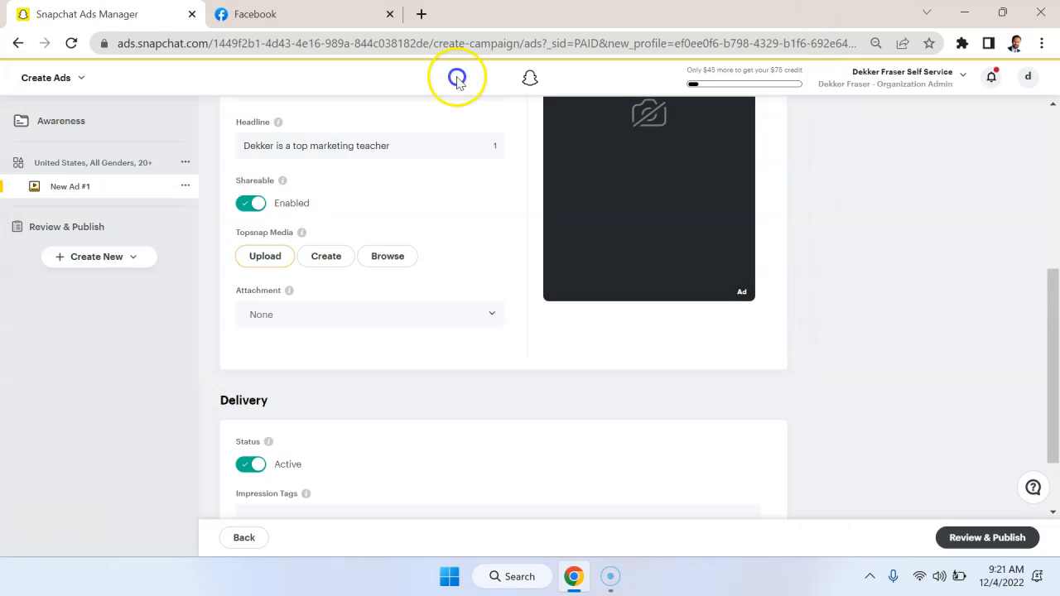
Switch to Canva, view the 1080 x 1920 px source design of the ad image, and return to Snapchat Ads Manager.
click(423, 15)
text(c)
key(Return)
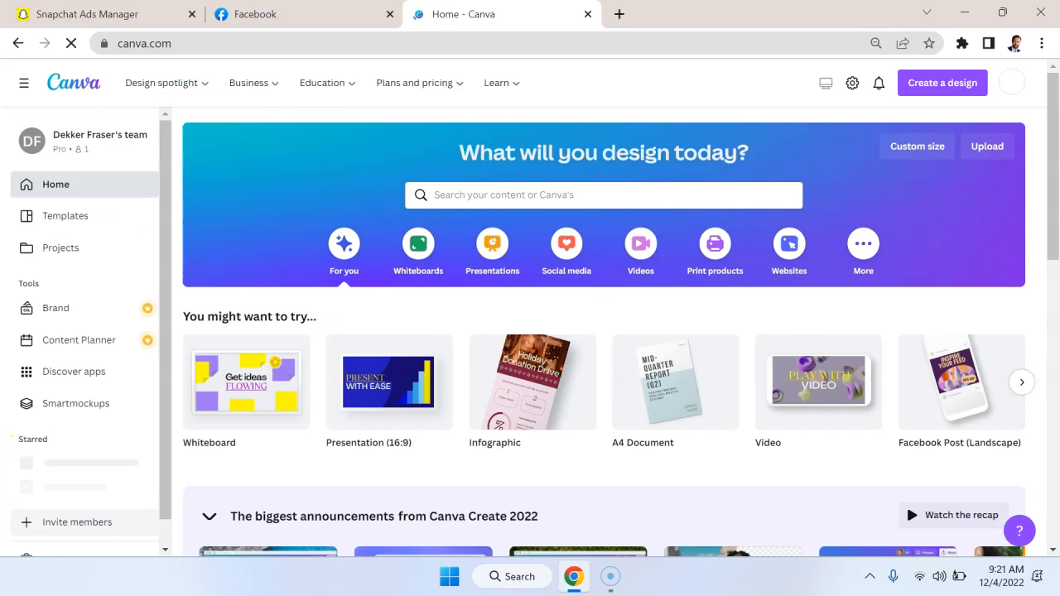
scroll(367, 284, down, 5)
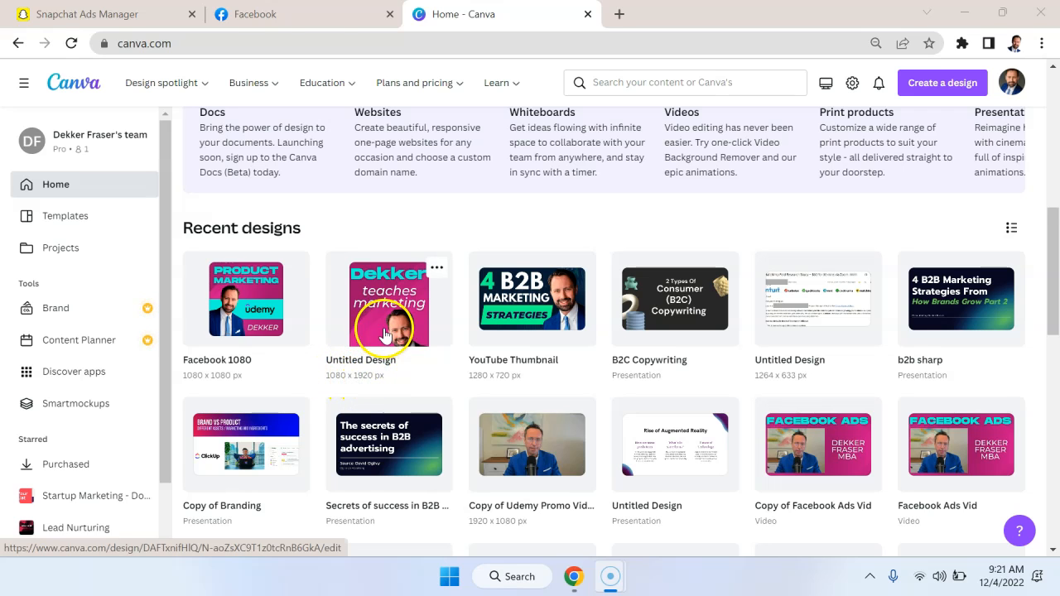
click(384, 331)
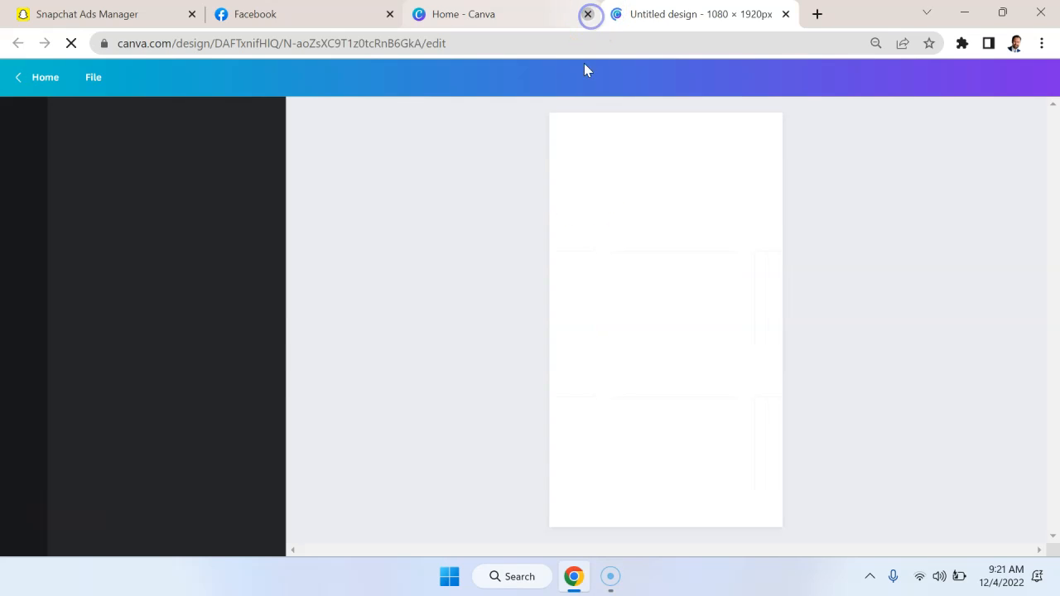
click(588, 14)
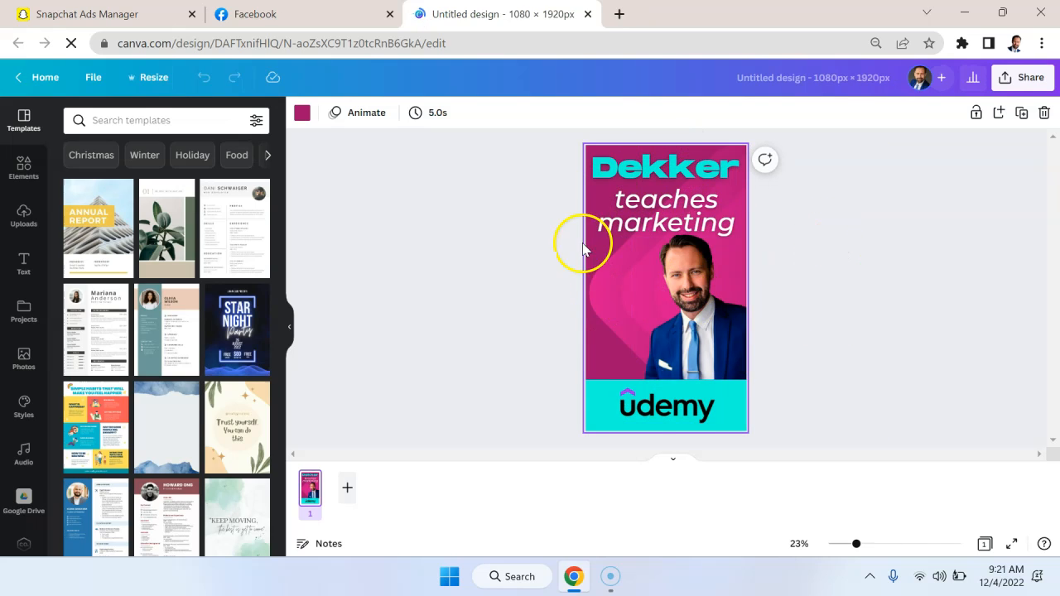
click(590, 15)
click(155, 10)
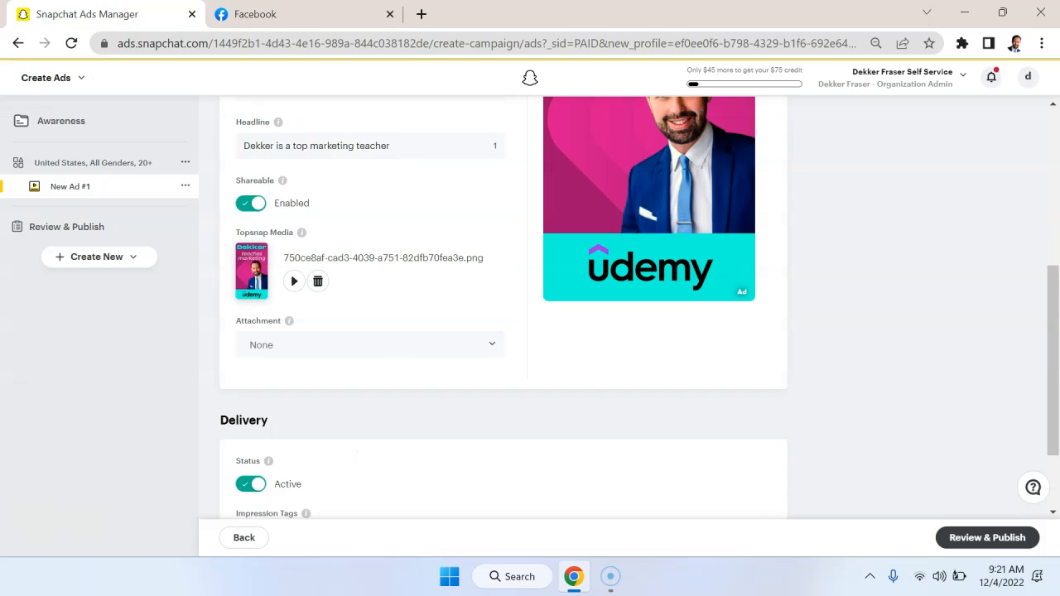
Check how the uploaded image, brand name and headline look in the ad preview.
scroll(572, 297, up, 3)
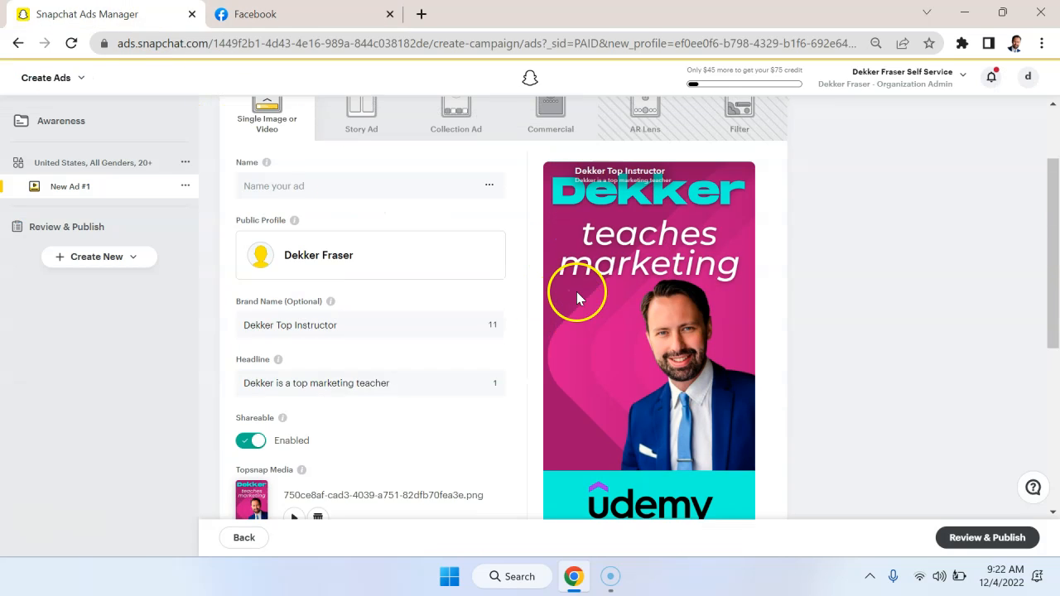
scroll(505, 283, down, 2)
scroll(505, 283, down, 3)
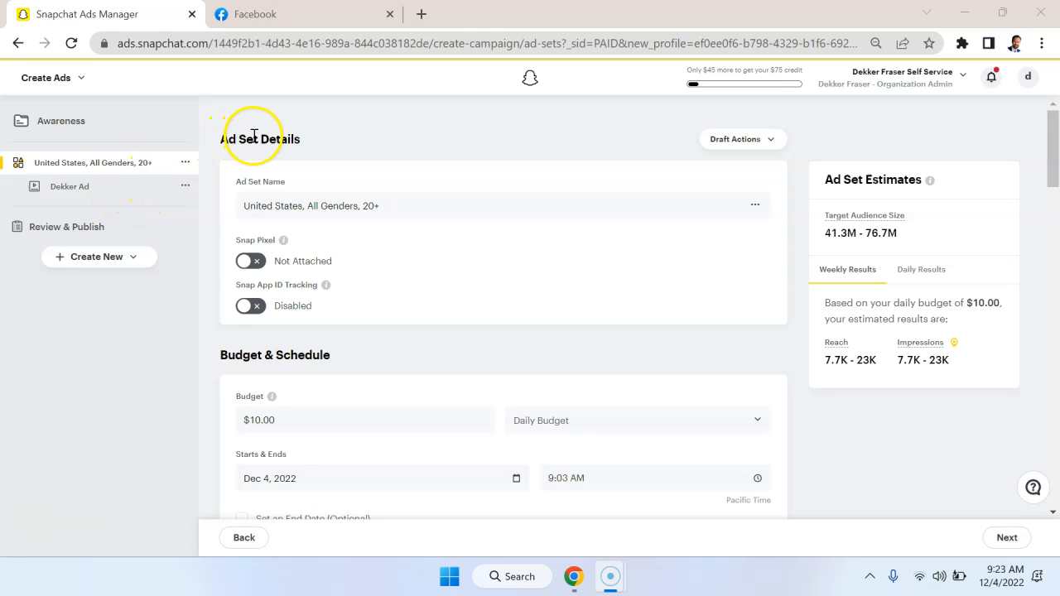
Review the campaign structure from the Awareness campaign to its ad set, and open the ad's details.
click(92, 124)
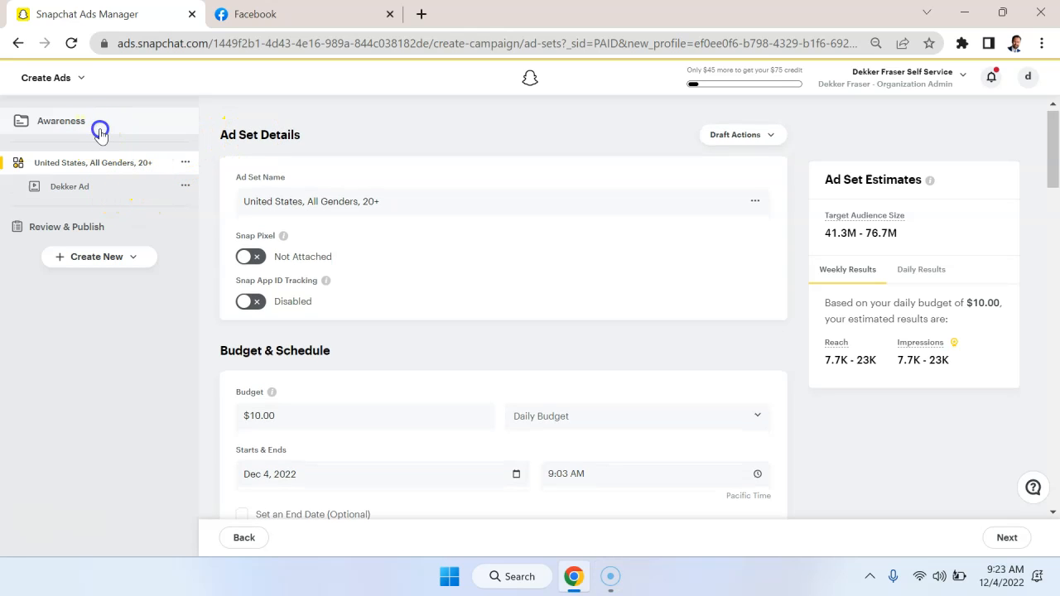
drag(100, 133, 264, 130)
click(300, 108)
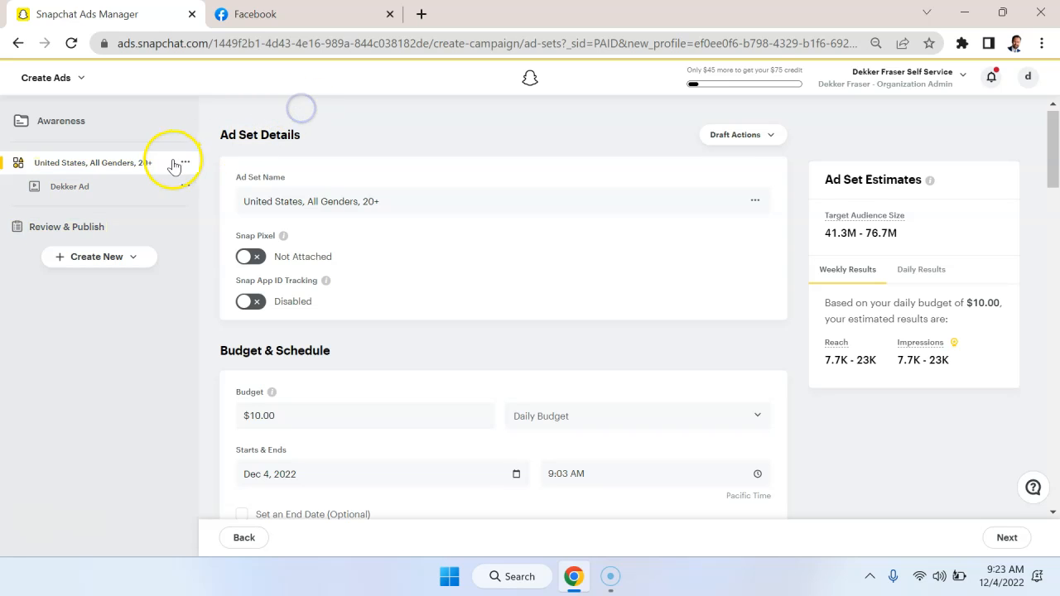
click(91, 187)
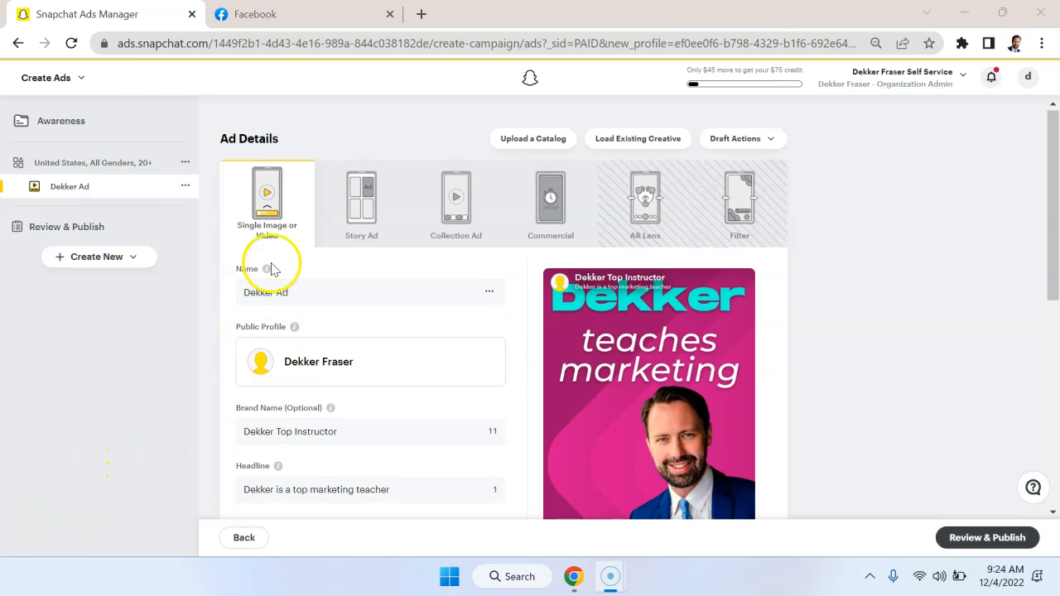
Open Audience Insights and examine the overview of who the audience is, where they are and what they consume.
click(73, 90)
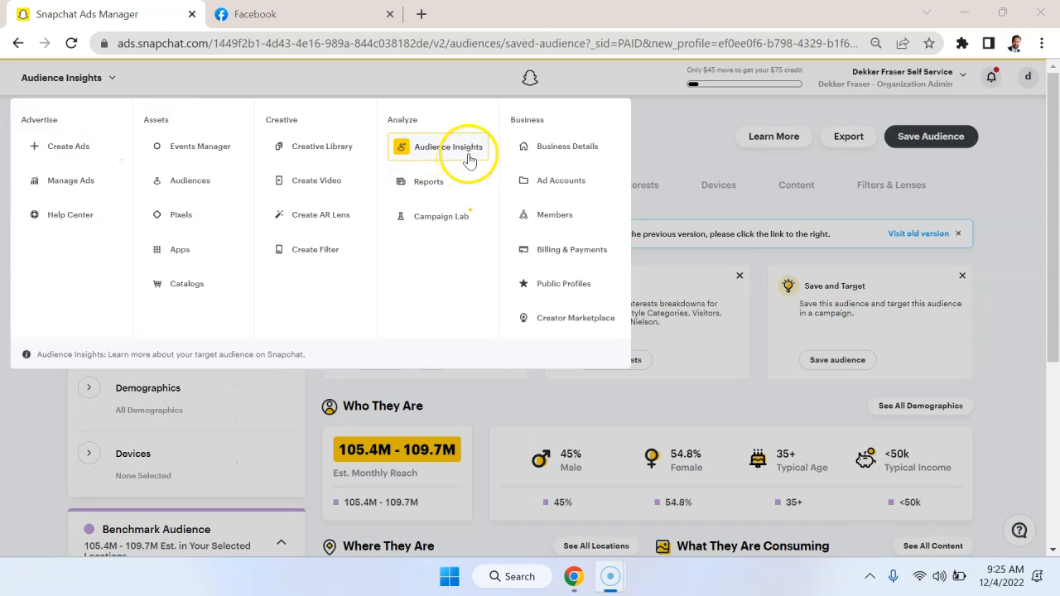
click(658, 163)
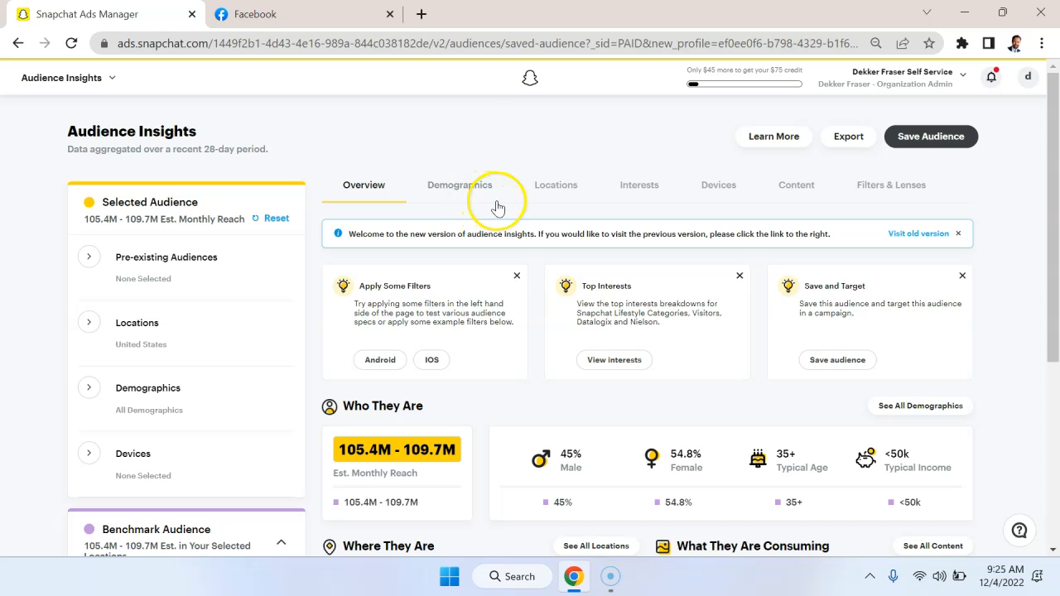
scroll(539, 393, down, 2)
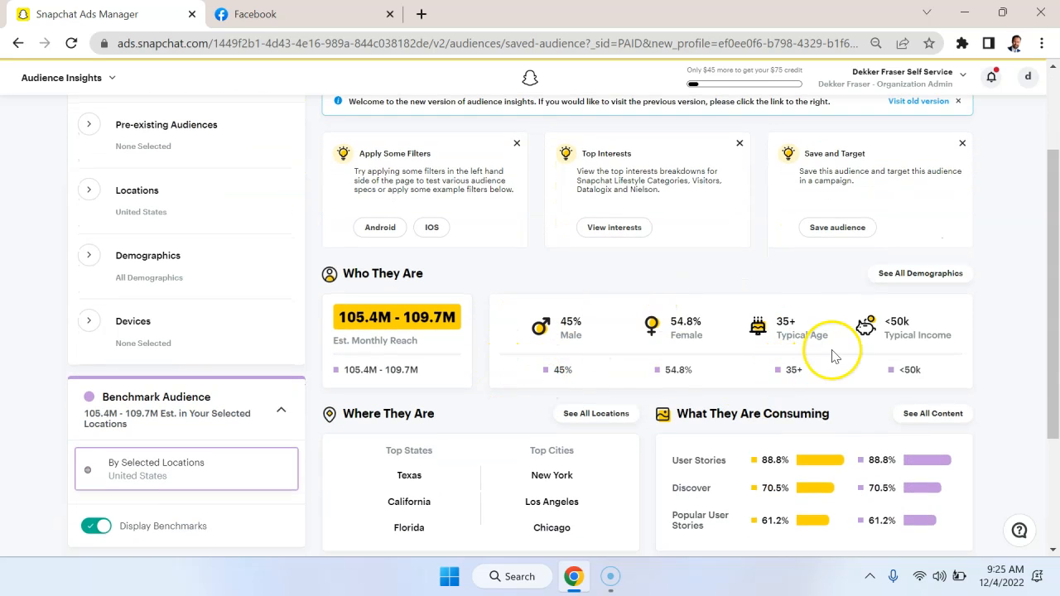
scroll(930, 354, up, 2)
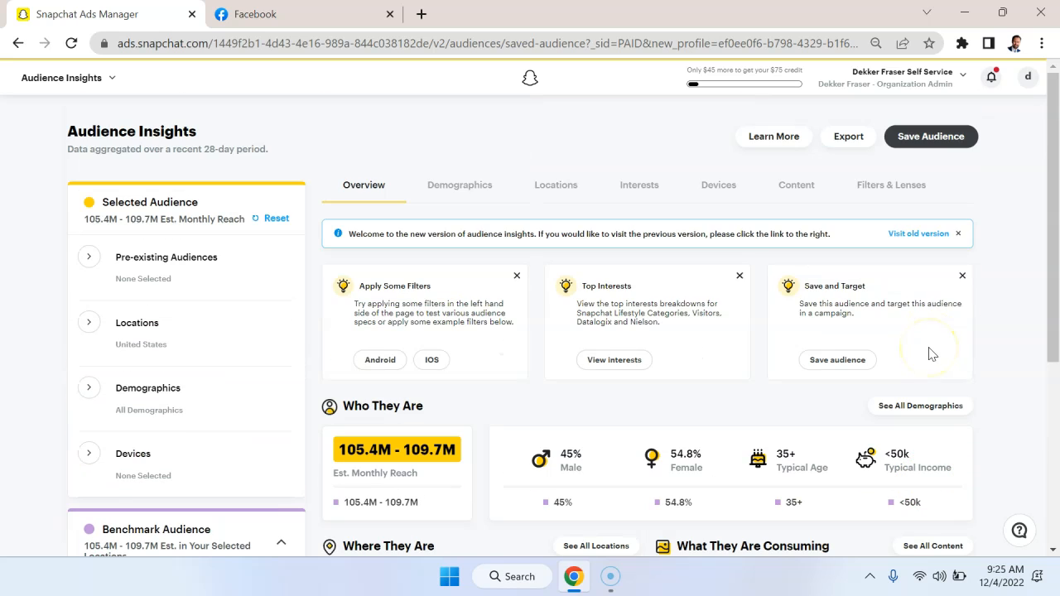
Examine the audience's demographics breakdown and its recently visited regions and metros.
click(478, 183)
scroll(685, 388, down, 1)
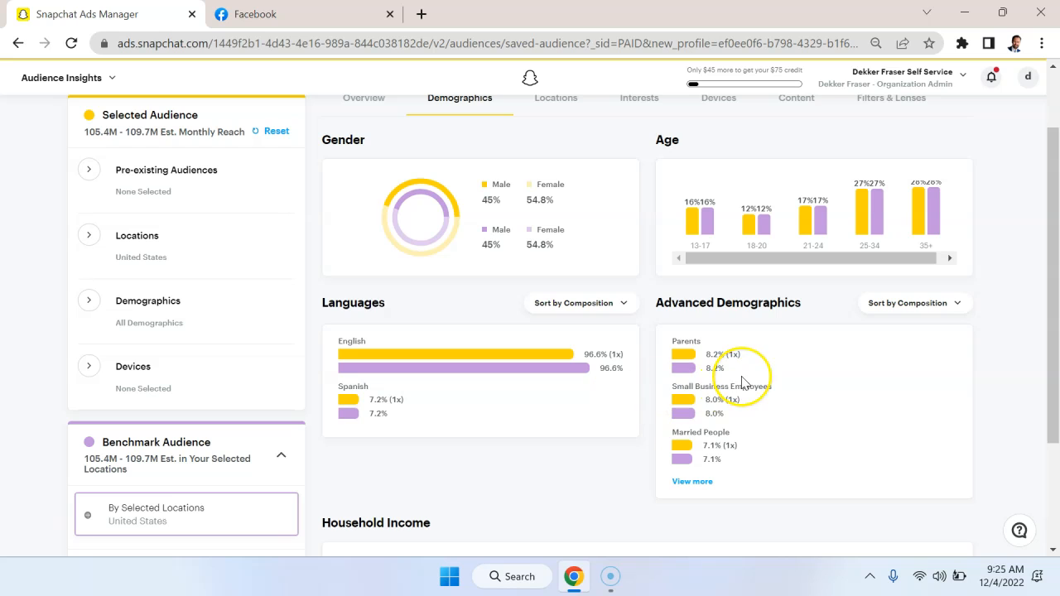
scroll(744, 381, up, 1)
click(567, 149)
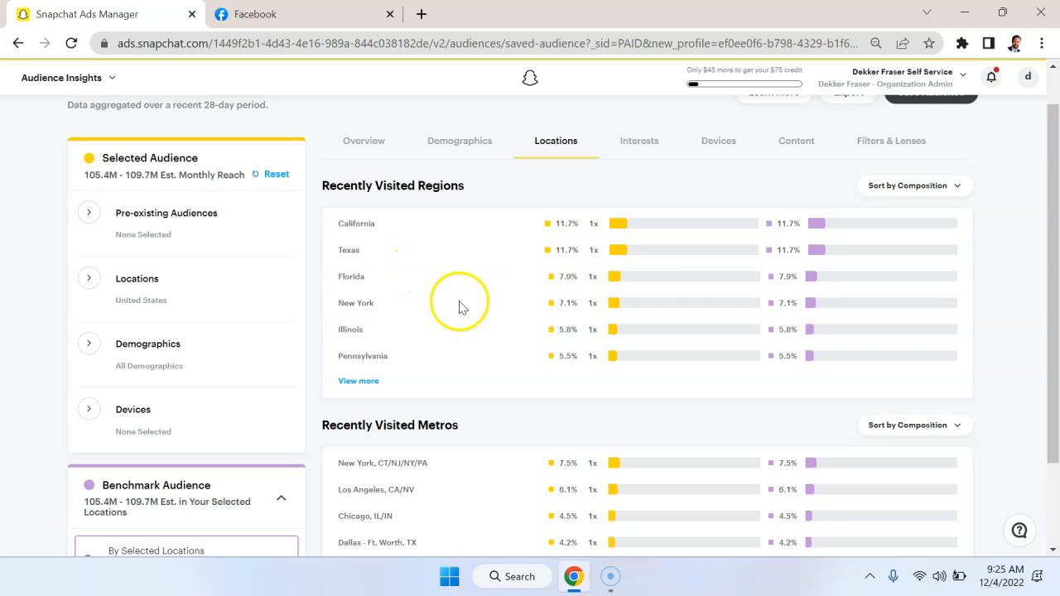
scroll(553, 304, down, 2)
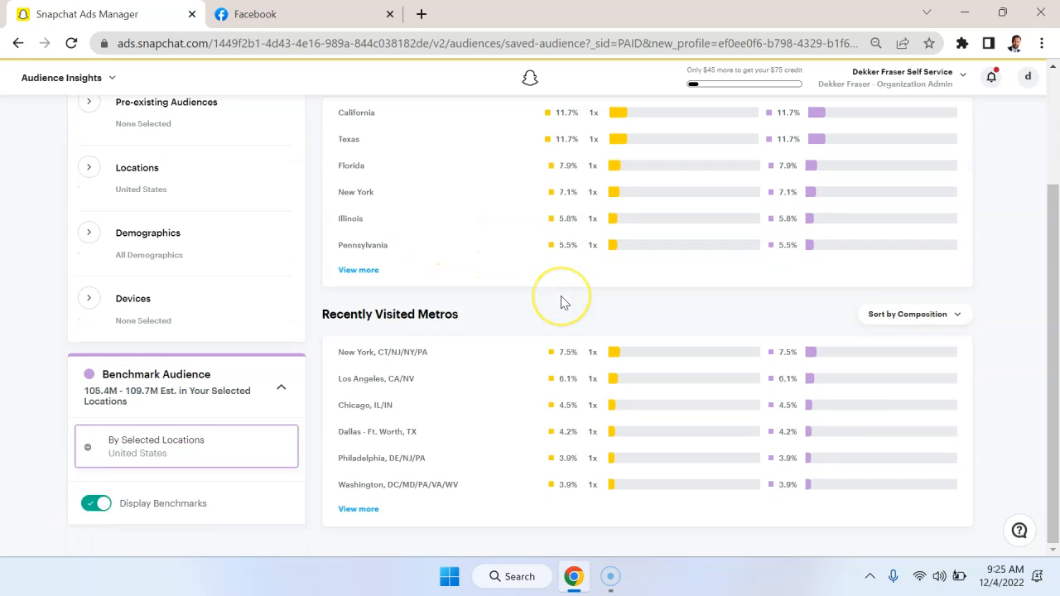
scroll(561, 302, up, 3)
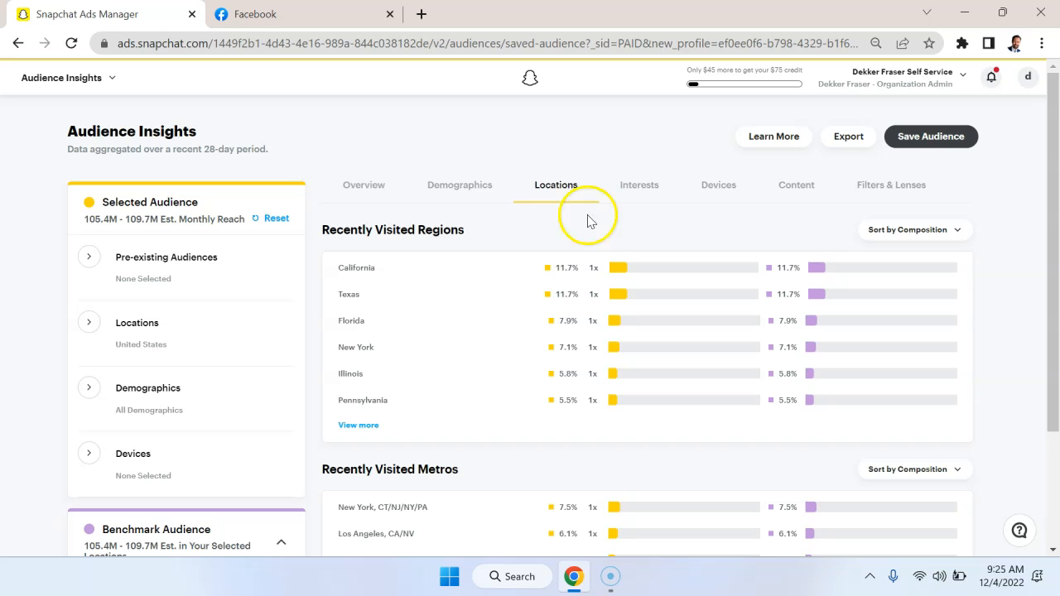
Examine the audience's interests broken down by lifestyle category.
click(630, 187)
scroll(537, 395, down, 1)
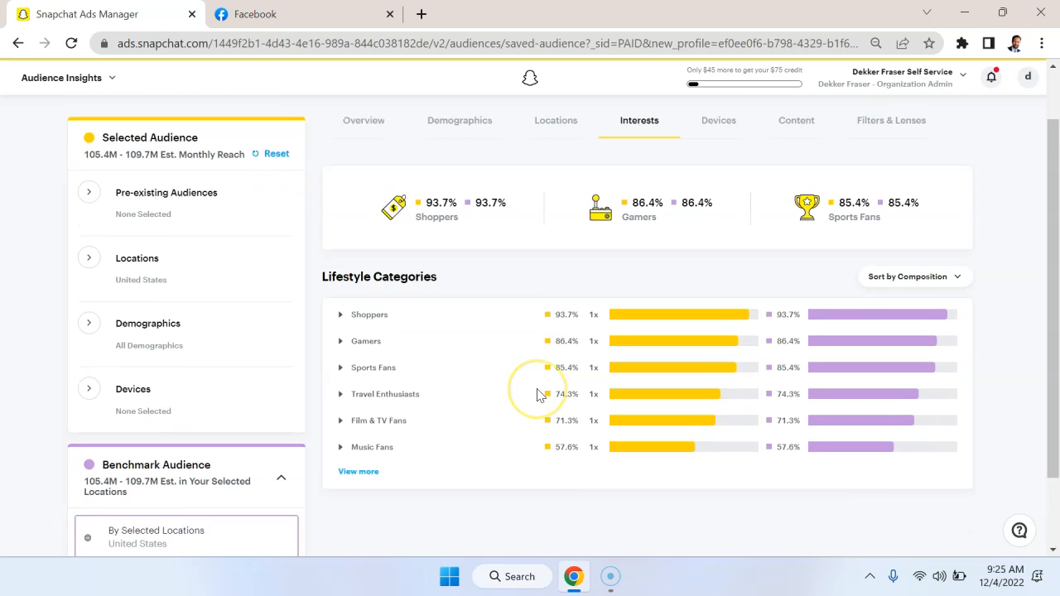
scroll(537, 394, down, 1)
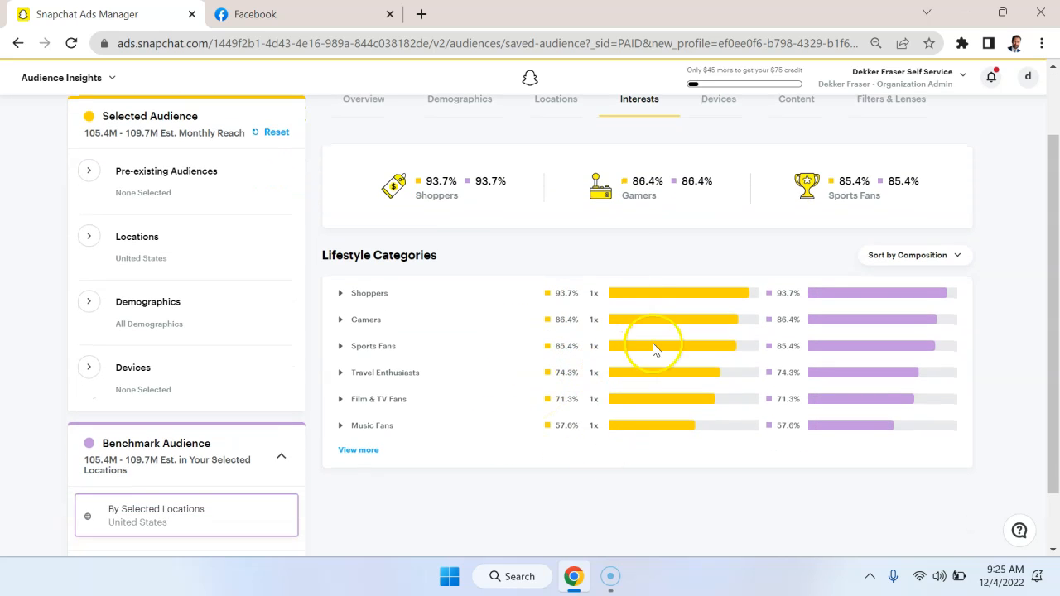
scroll(773, 238, up, 1)
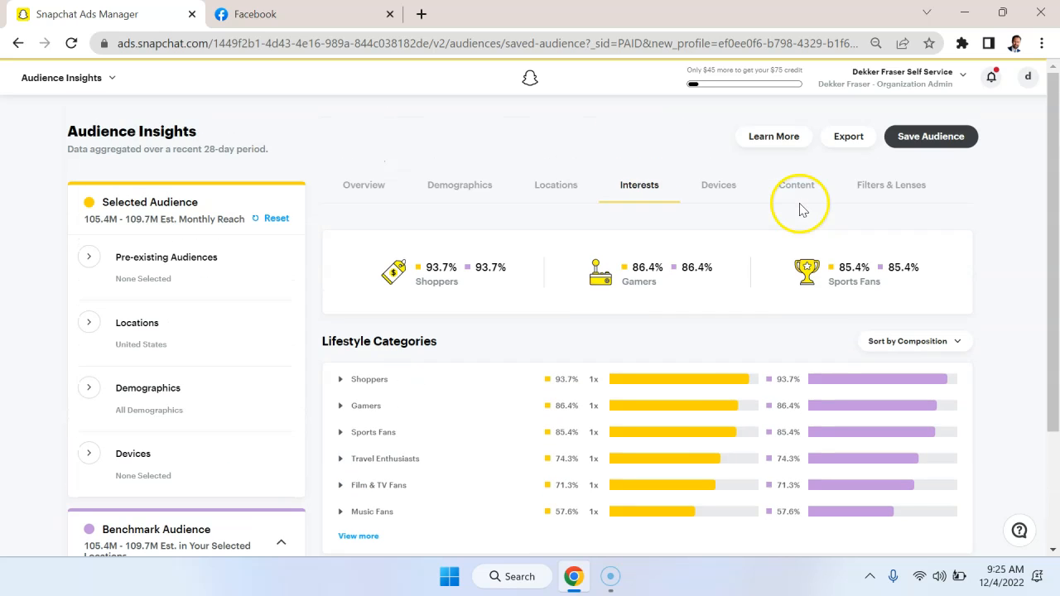
Examine the audience's operating systems, connection types and carriers, plus the Content and Filters & Lenses insights.
click(734, 199)
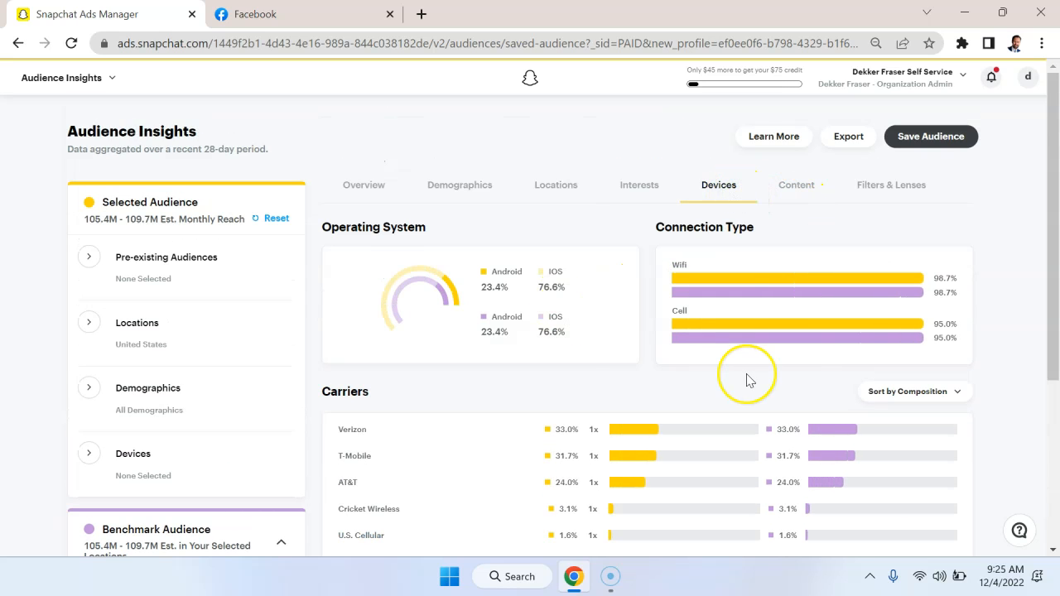
scroll(746, 377, down, 1)
scroll(700, 278, up, 1)
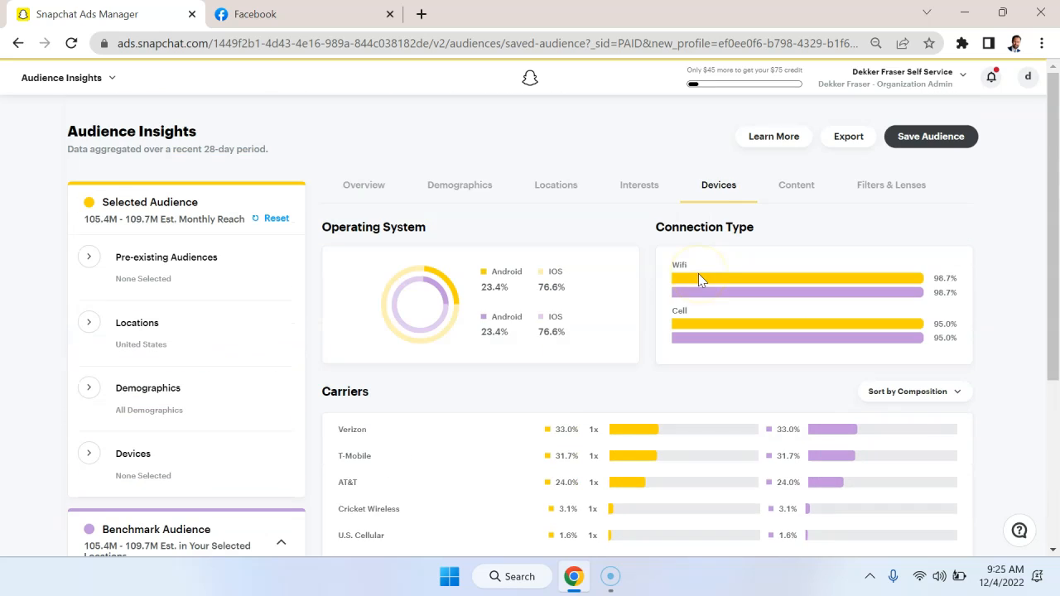
click(795, 183)
click(885, 187)
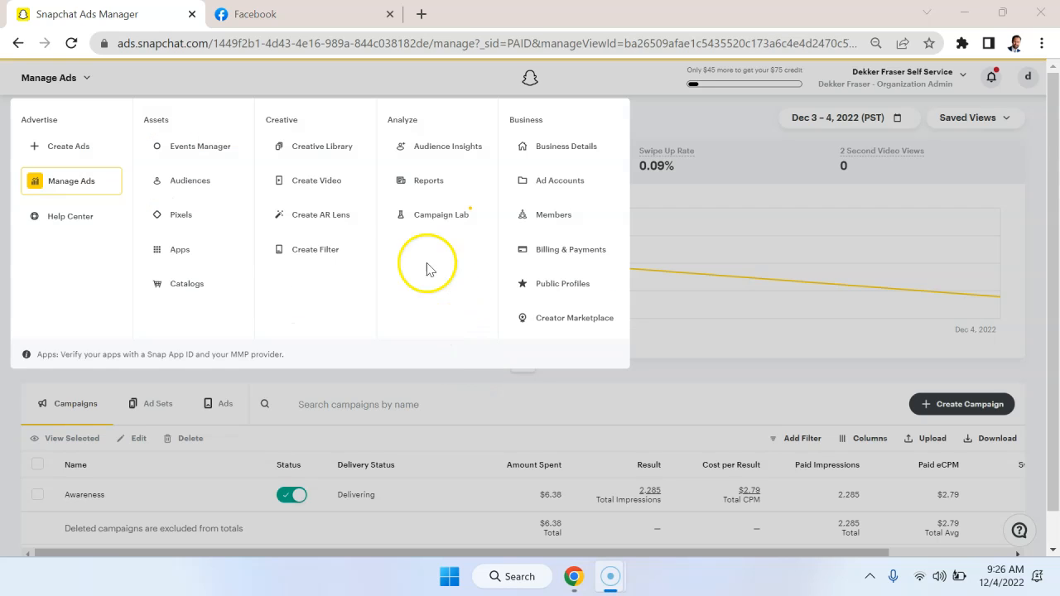
Open Manage Ads and review the Awareness campaign's performance metrics, including its total CPM.
click(90, 193)
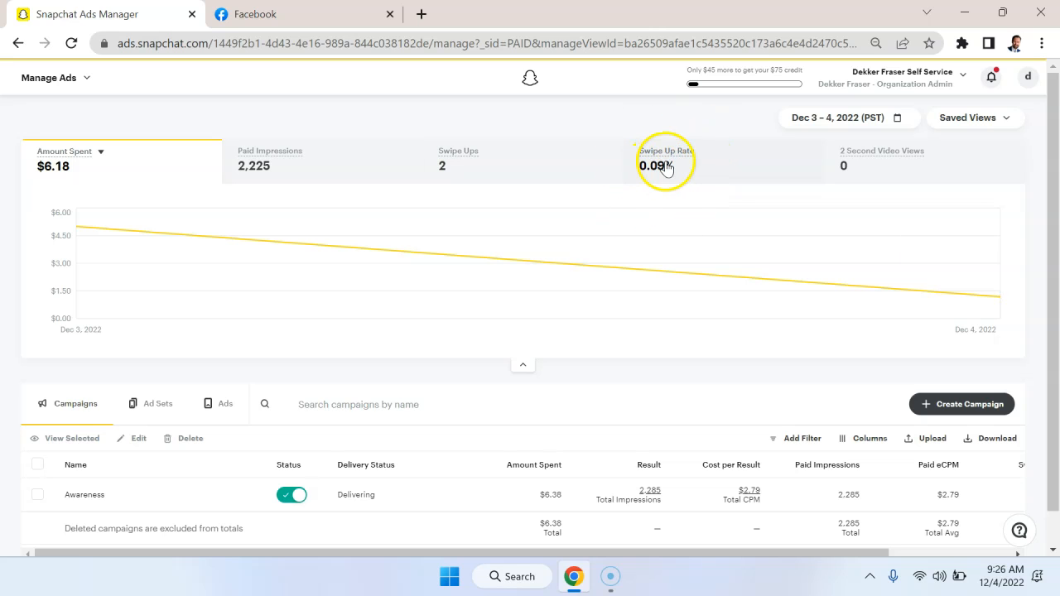
scroll(488, 237, down, 1)
mouse_move(130, 462)
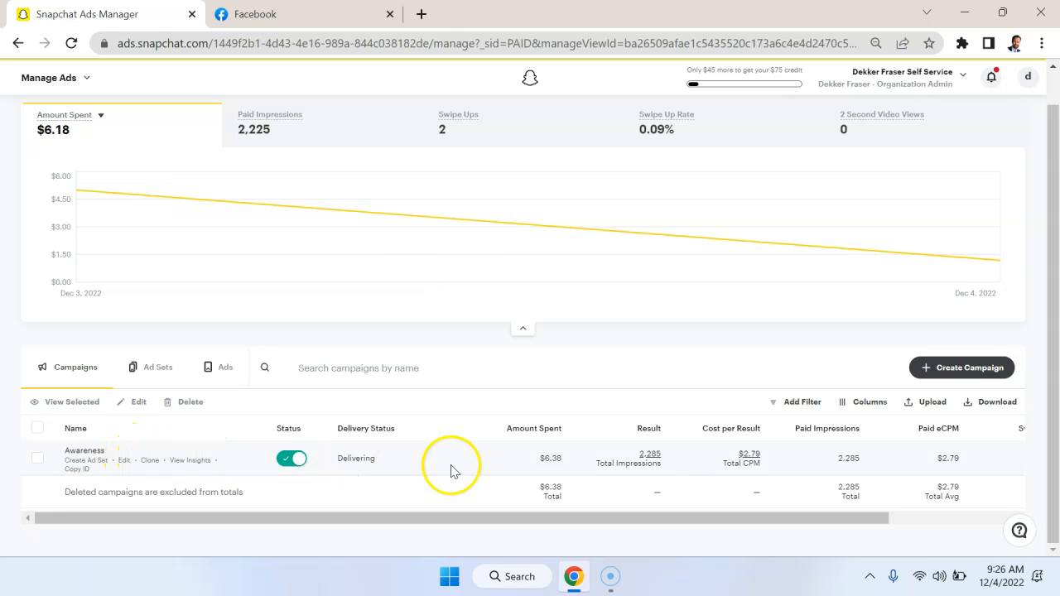
mouse_move(767, 464)
drag(763, 460, 737, 460)
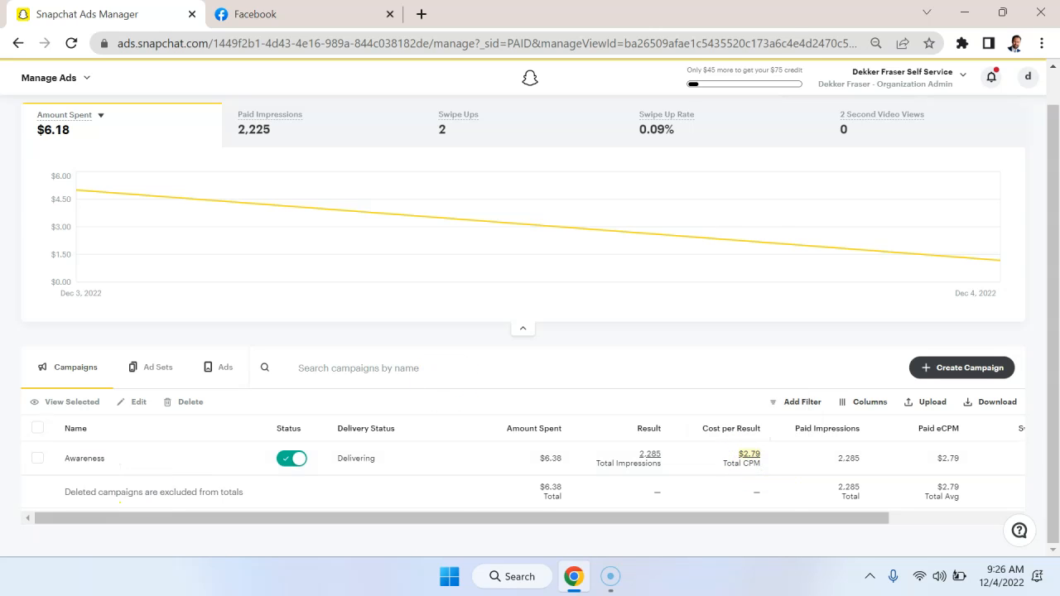
Compare the CPM of the Udemy Awareness 2022 campaign in Facebook Ads Manager with the Awareness campaign's total CPM in Snapchat Ads Manager.
key(ctrl+Tab)
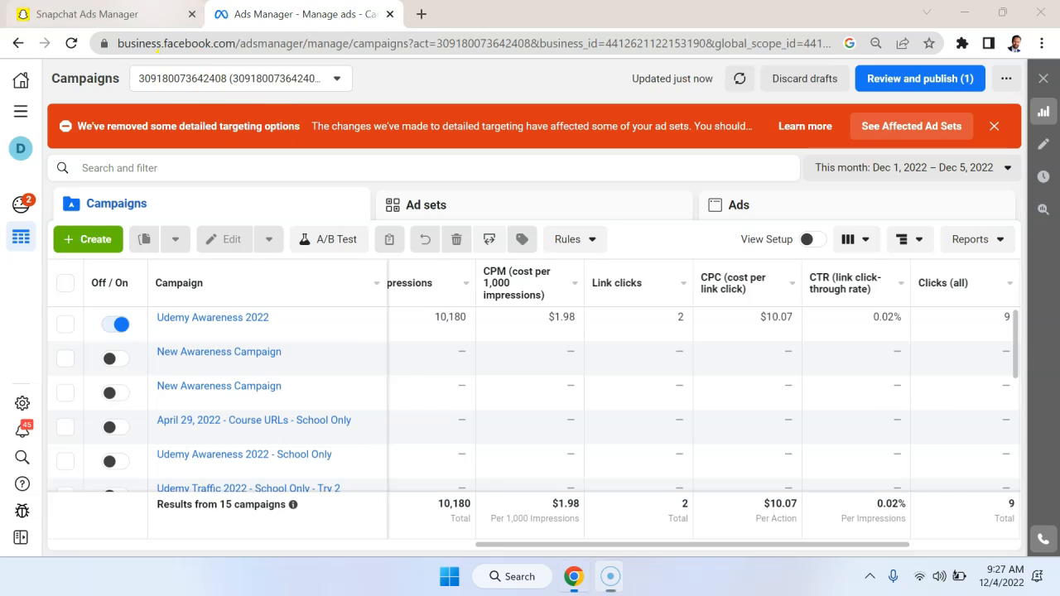
key(ctrl+Tab)
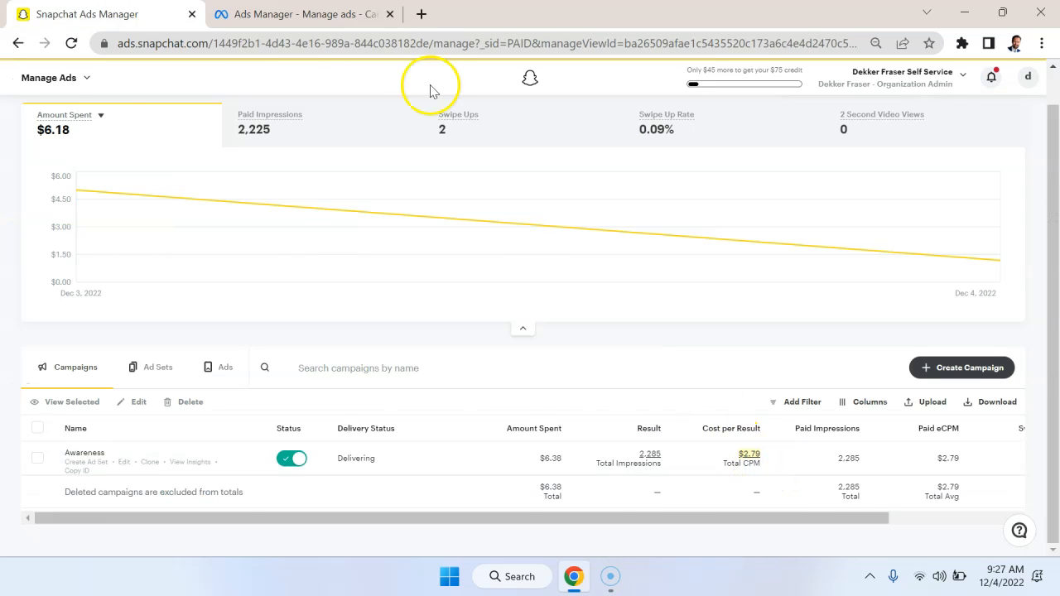
click(348, 14)
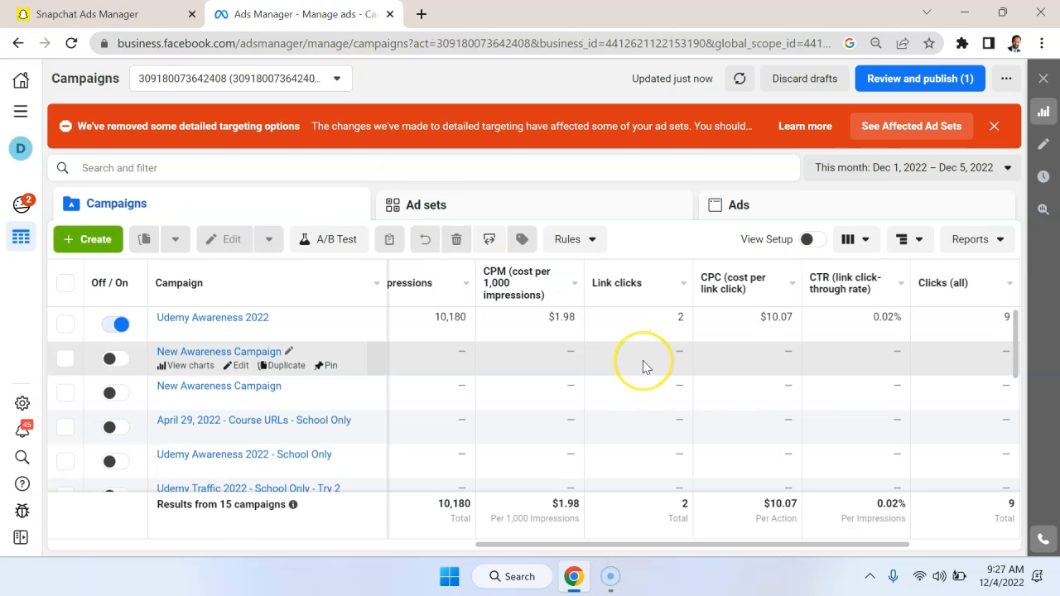
drag(575, 321, 558, 321)
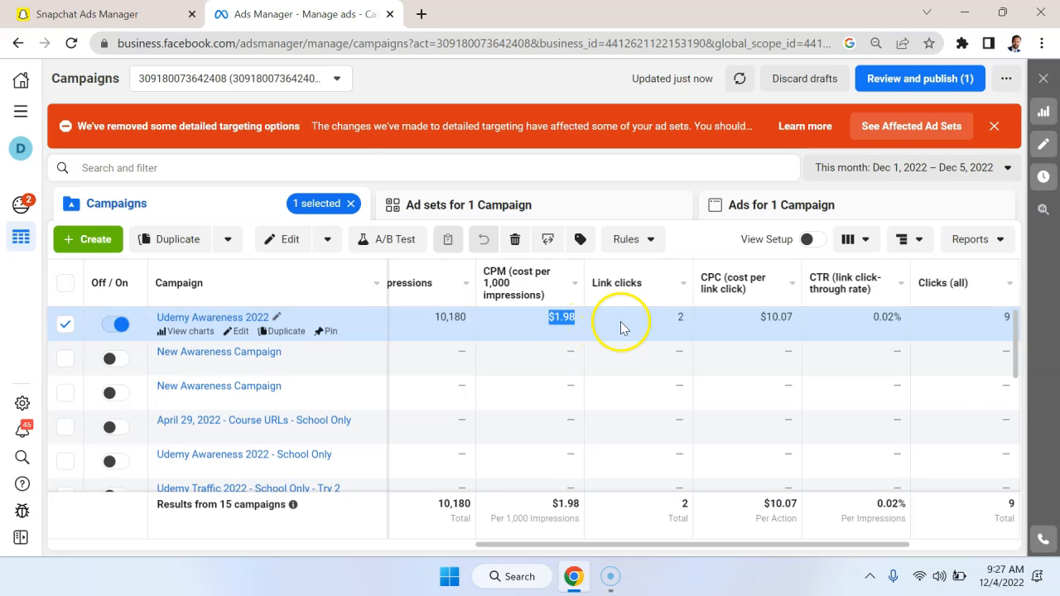
click(99, 14)
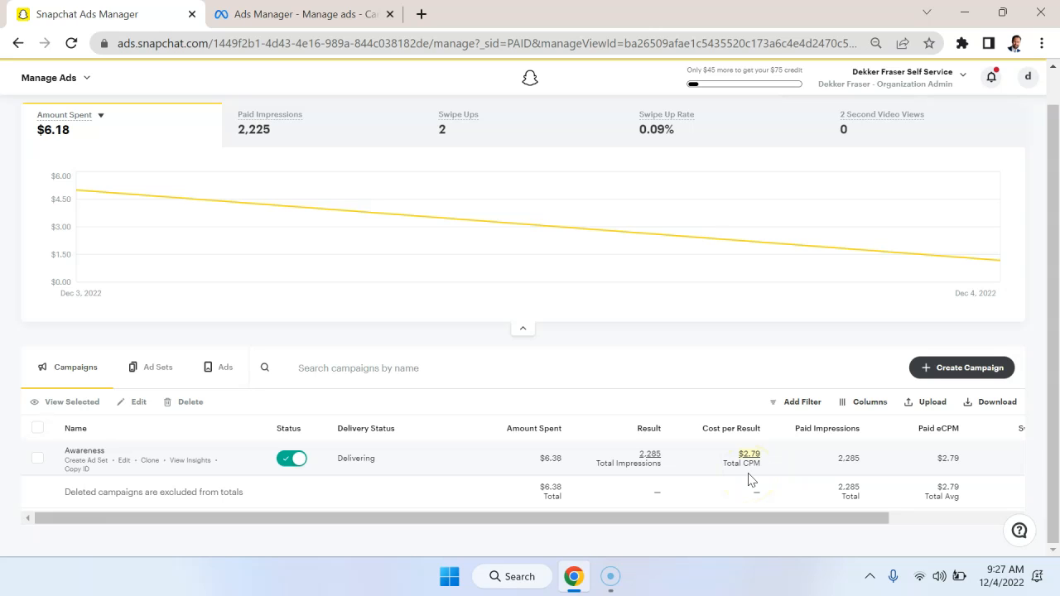
click(315, 14)
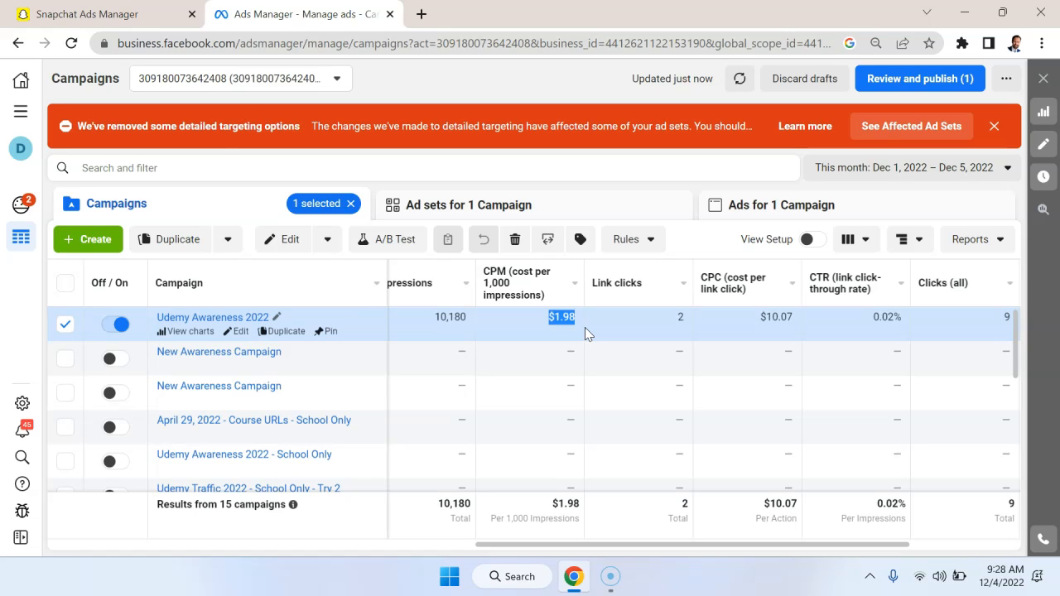
right_click(142, 8)
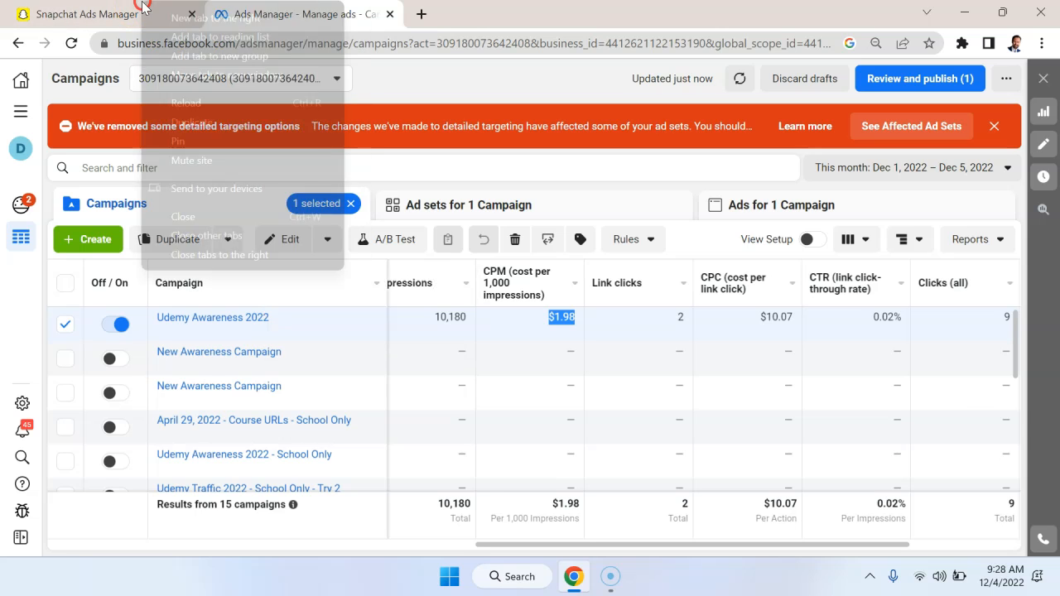
click(142, 8)
click(693, 450)
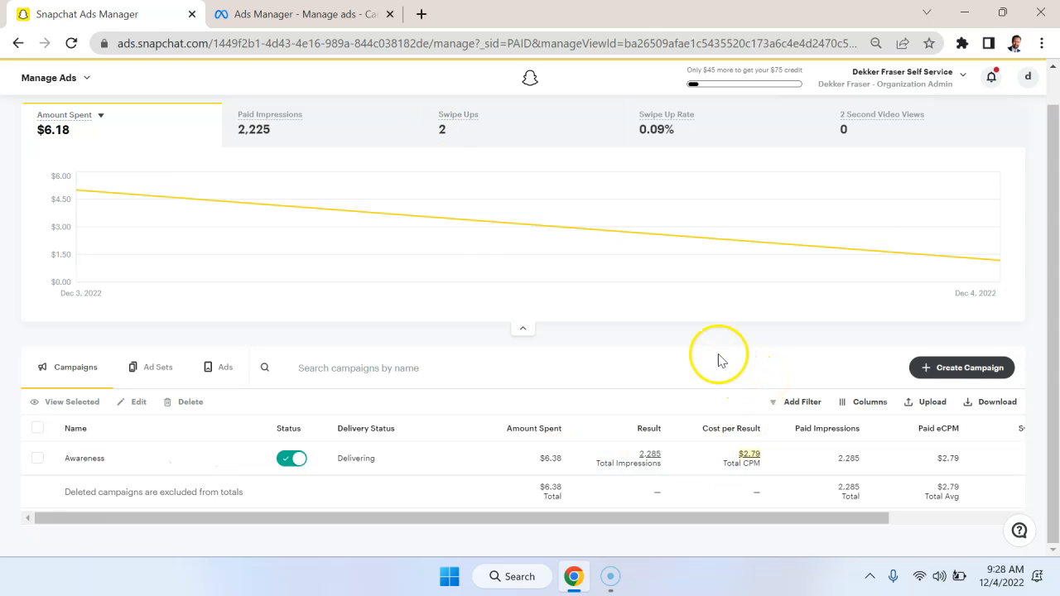
Check the Awareness campaign's swipe ups and eCPSU, and return to the campaign overview with the amount spent chart.
mouse_move(757, 465)
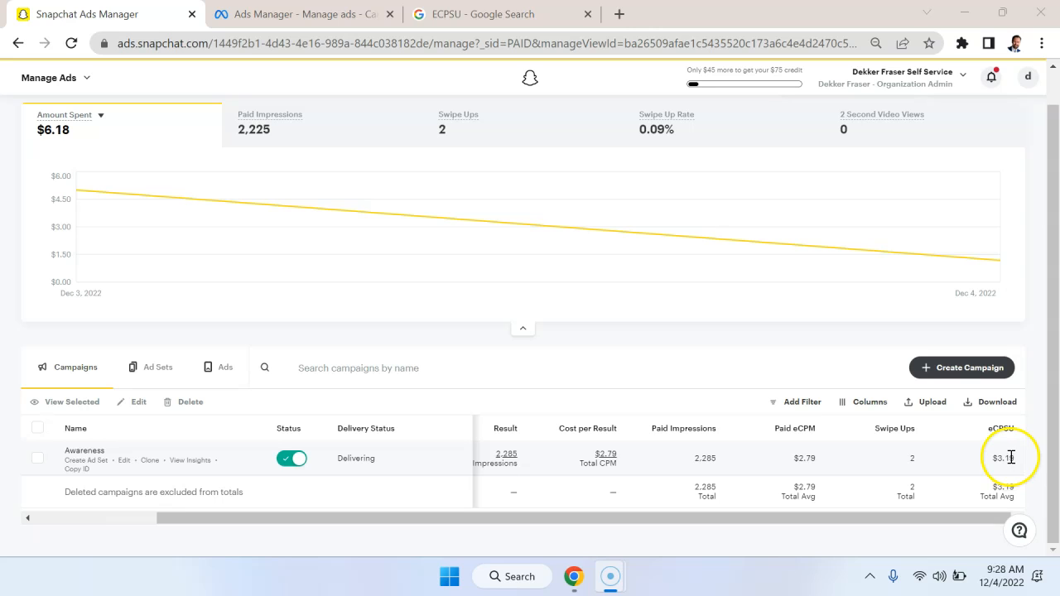
click(1011, 458)
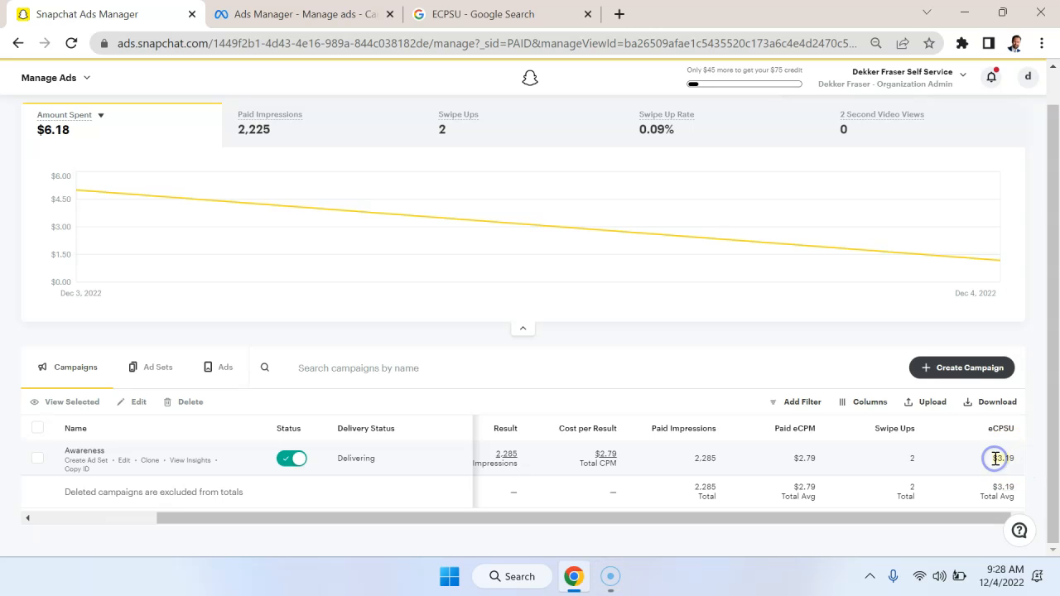
drag(950, 516, 991, 518)
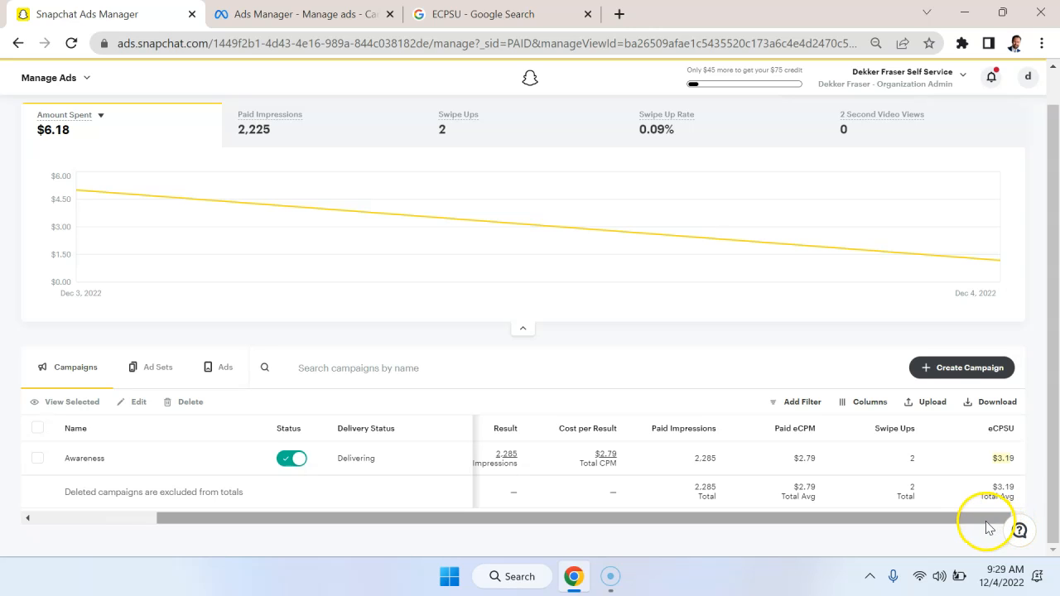
drag(988, 522, 847, 518)
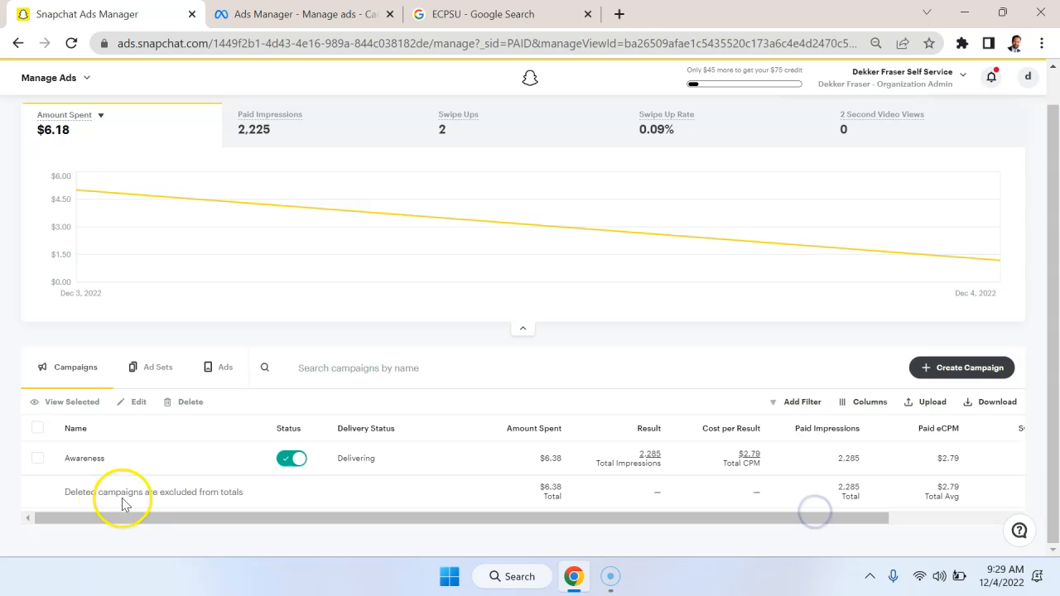
scroll(473, 336, up, 1)
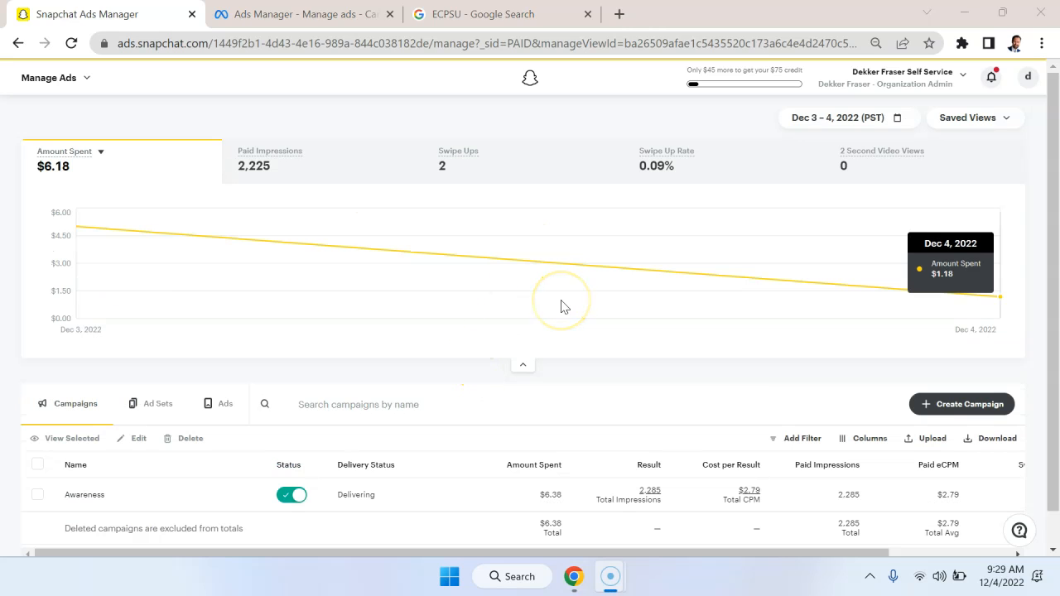